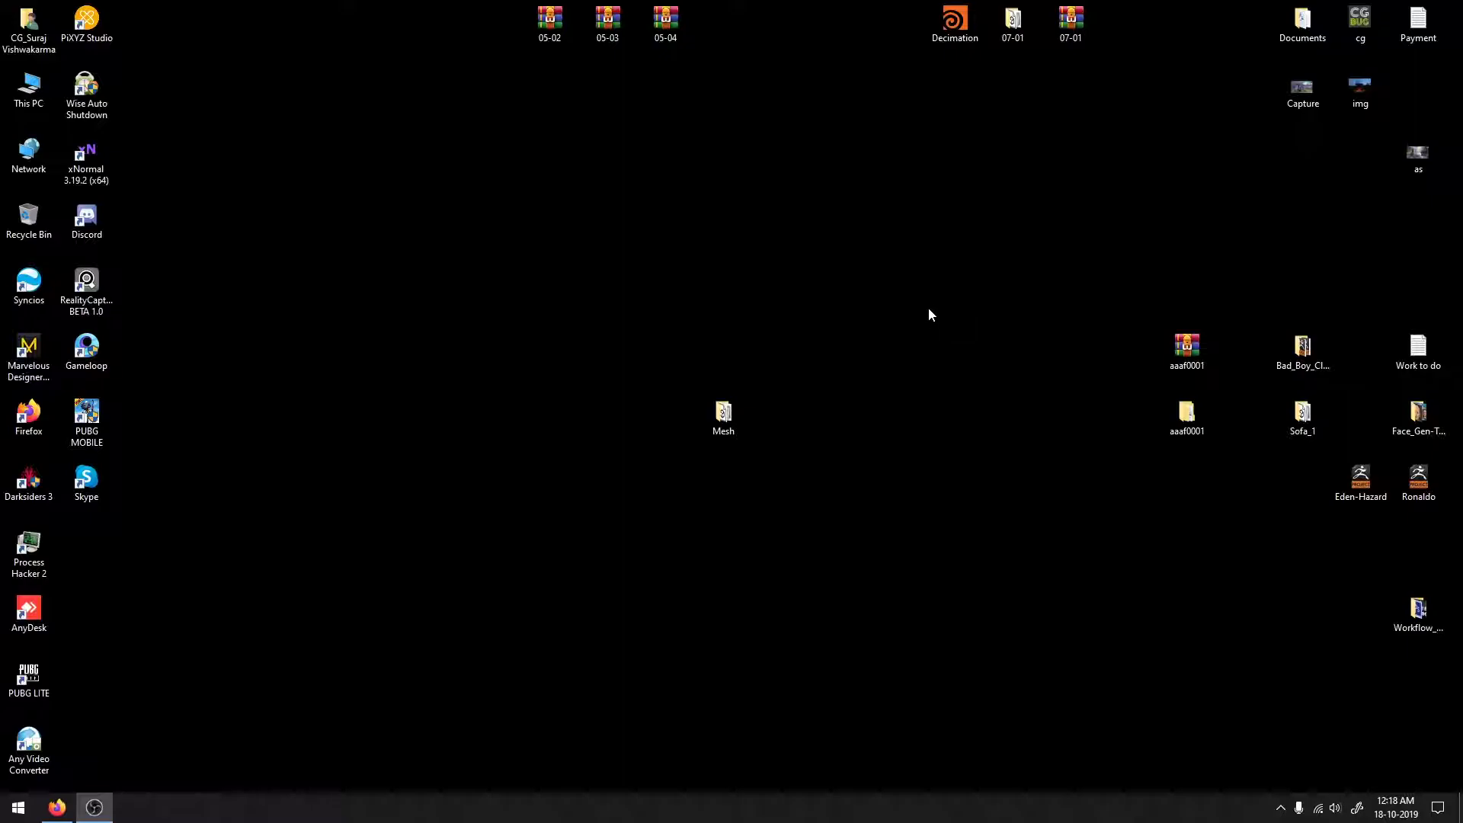
Refresh the desktop and open the Mesh folder
left_click(929, 308)
right_click(617, 329)
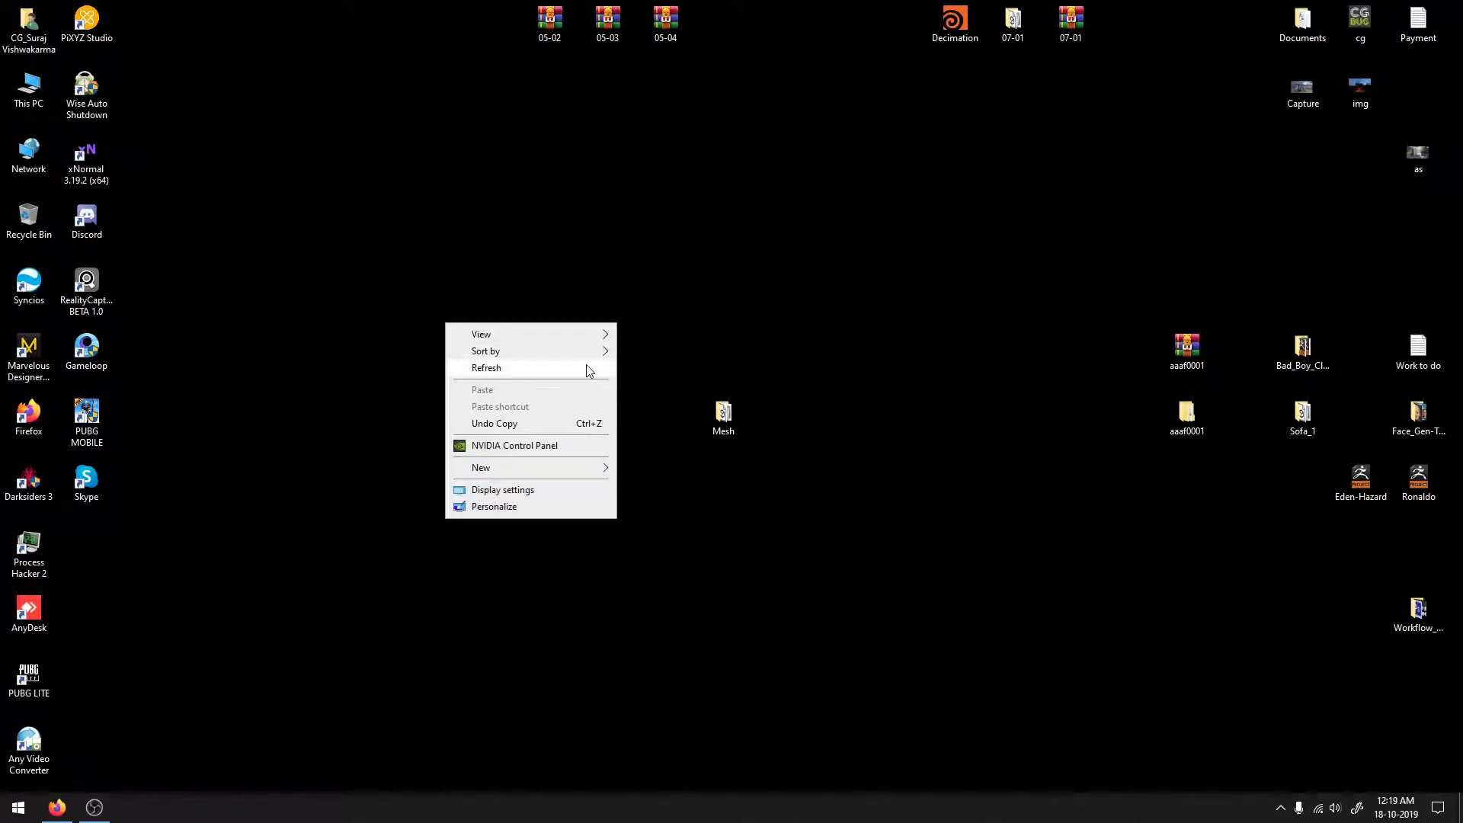
left_click(586, 364)
left_click(733, 419)
double_click(733, 419)
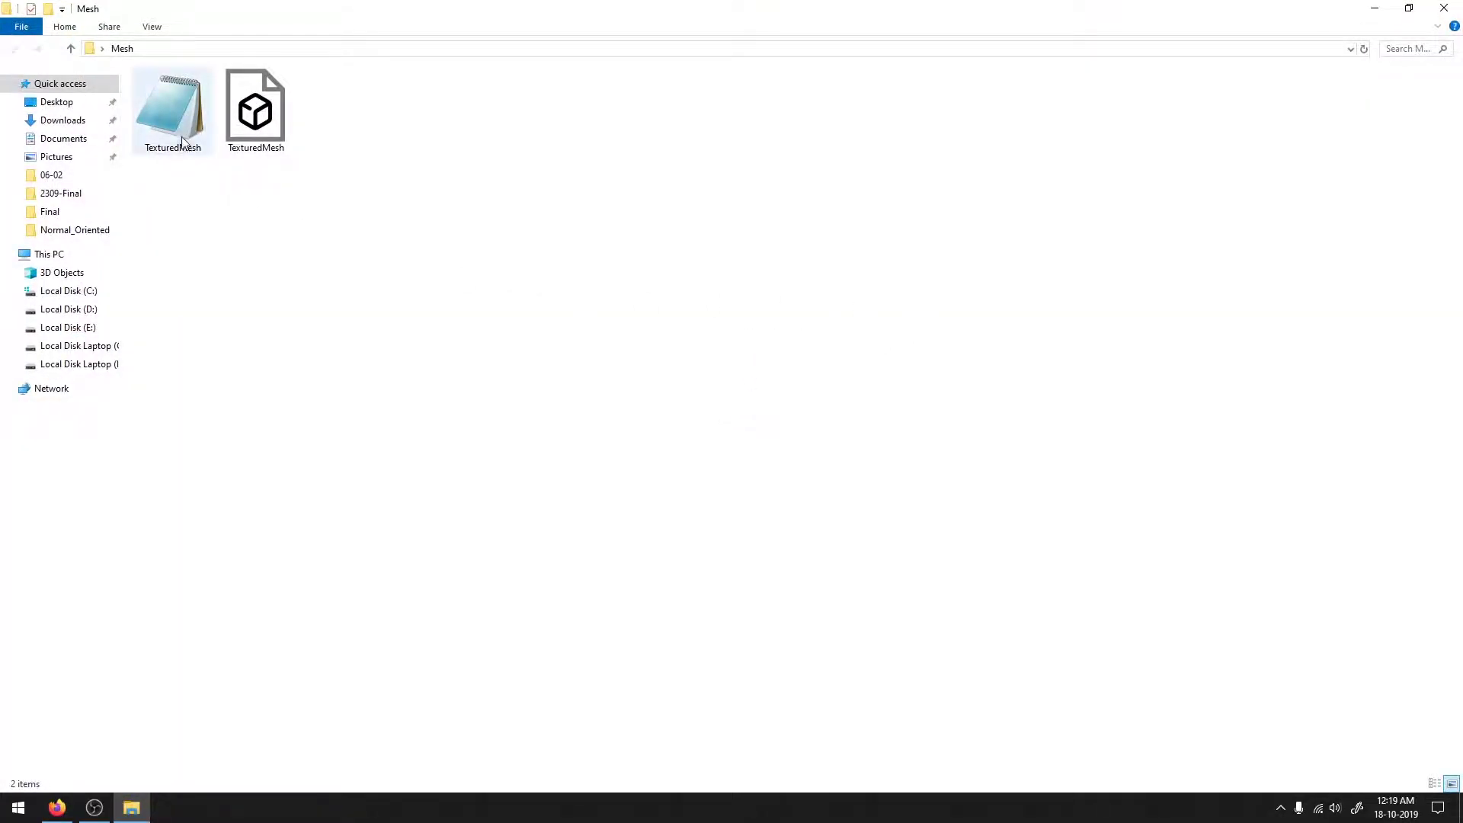
Inspect the two TexturedMesh files, the 3D object and the text file
left_click(257, 122)
key("Left")
key("Right")
key("Left")
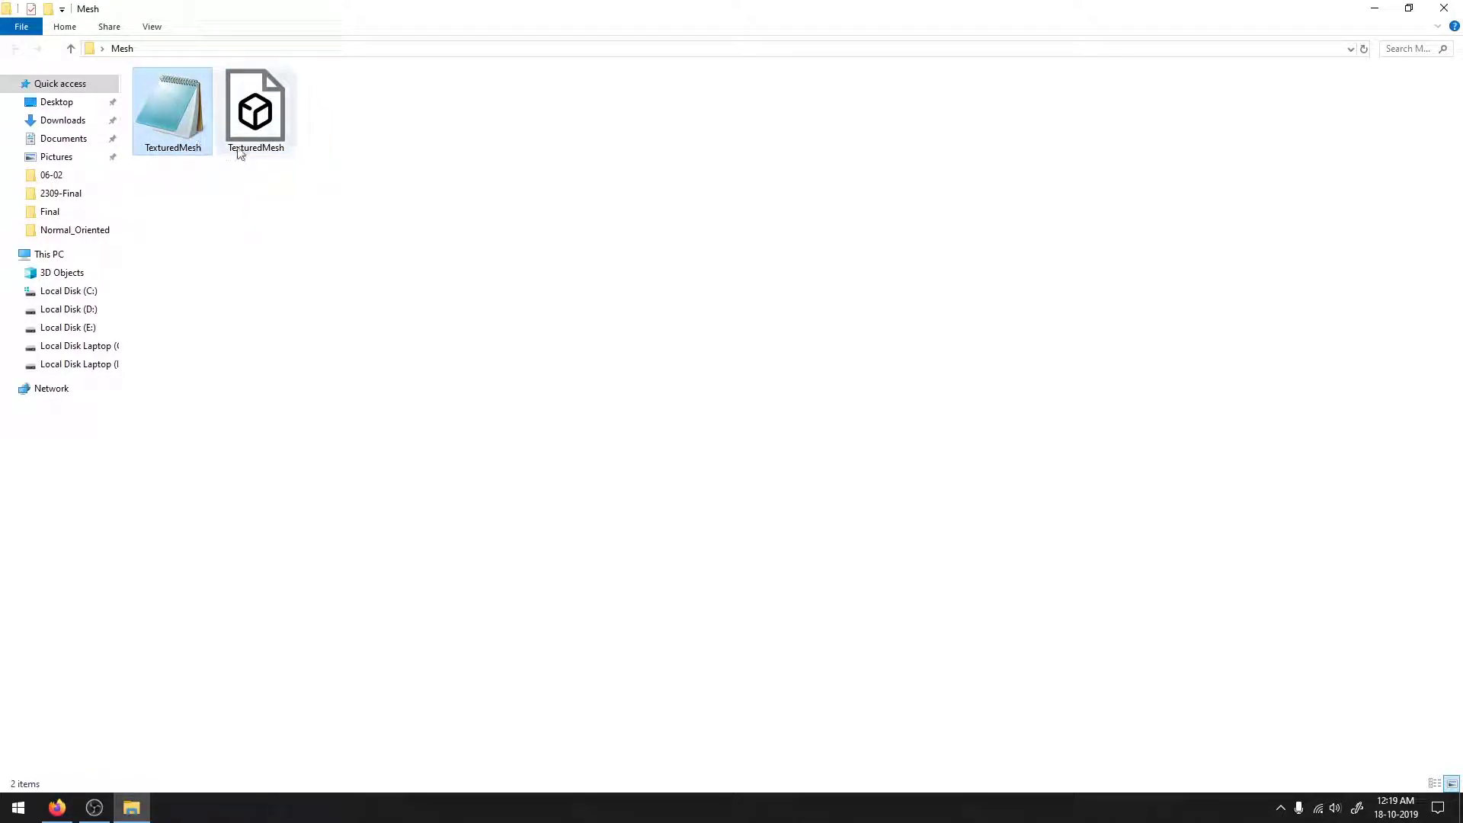
key("Right")
left_click(362, 241)
left_click(190, 148)
left_click(256, 148)
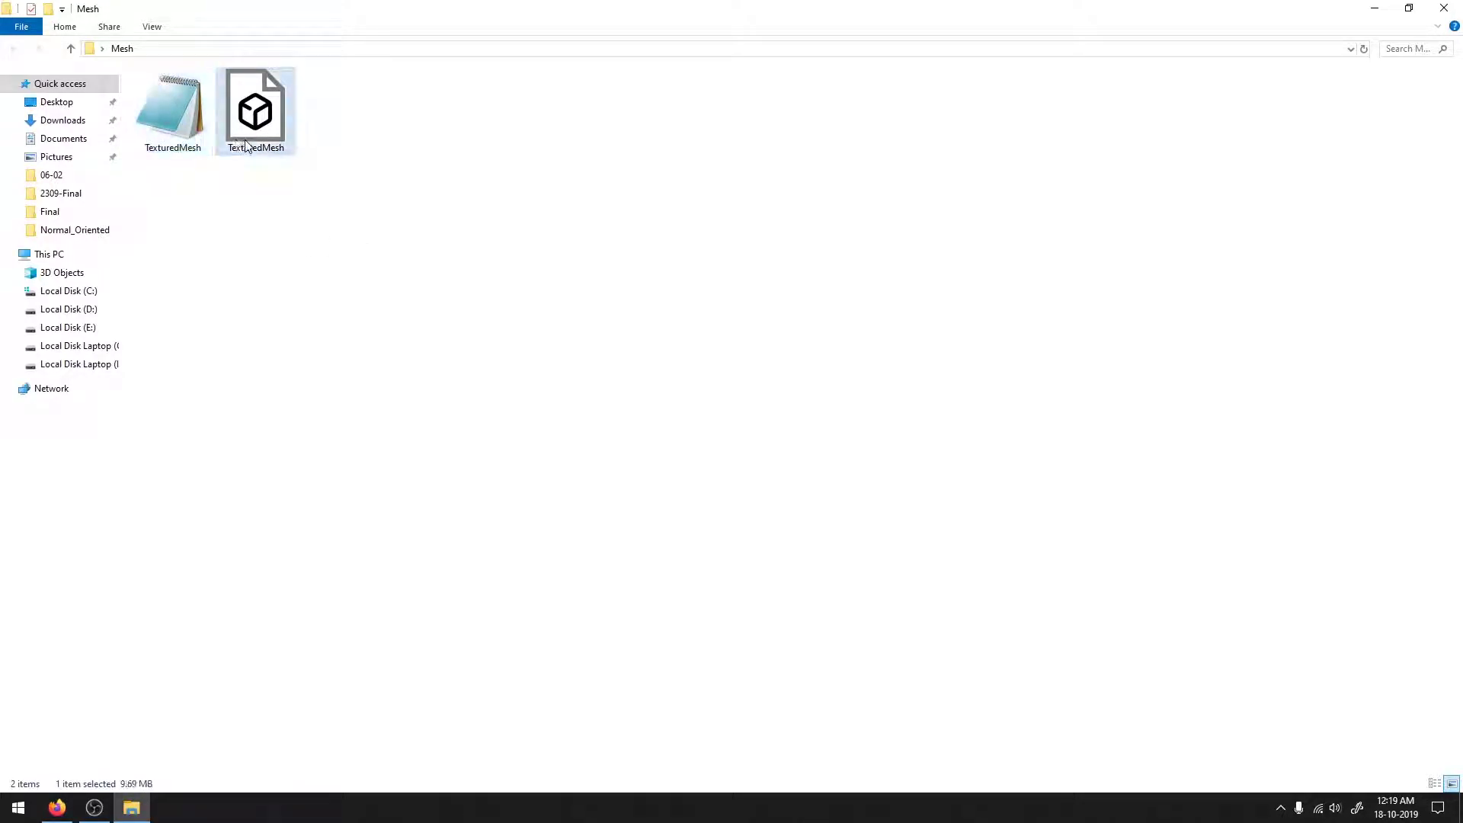
left_click(305, 231)
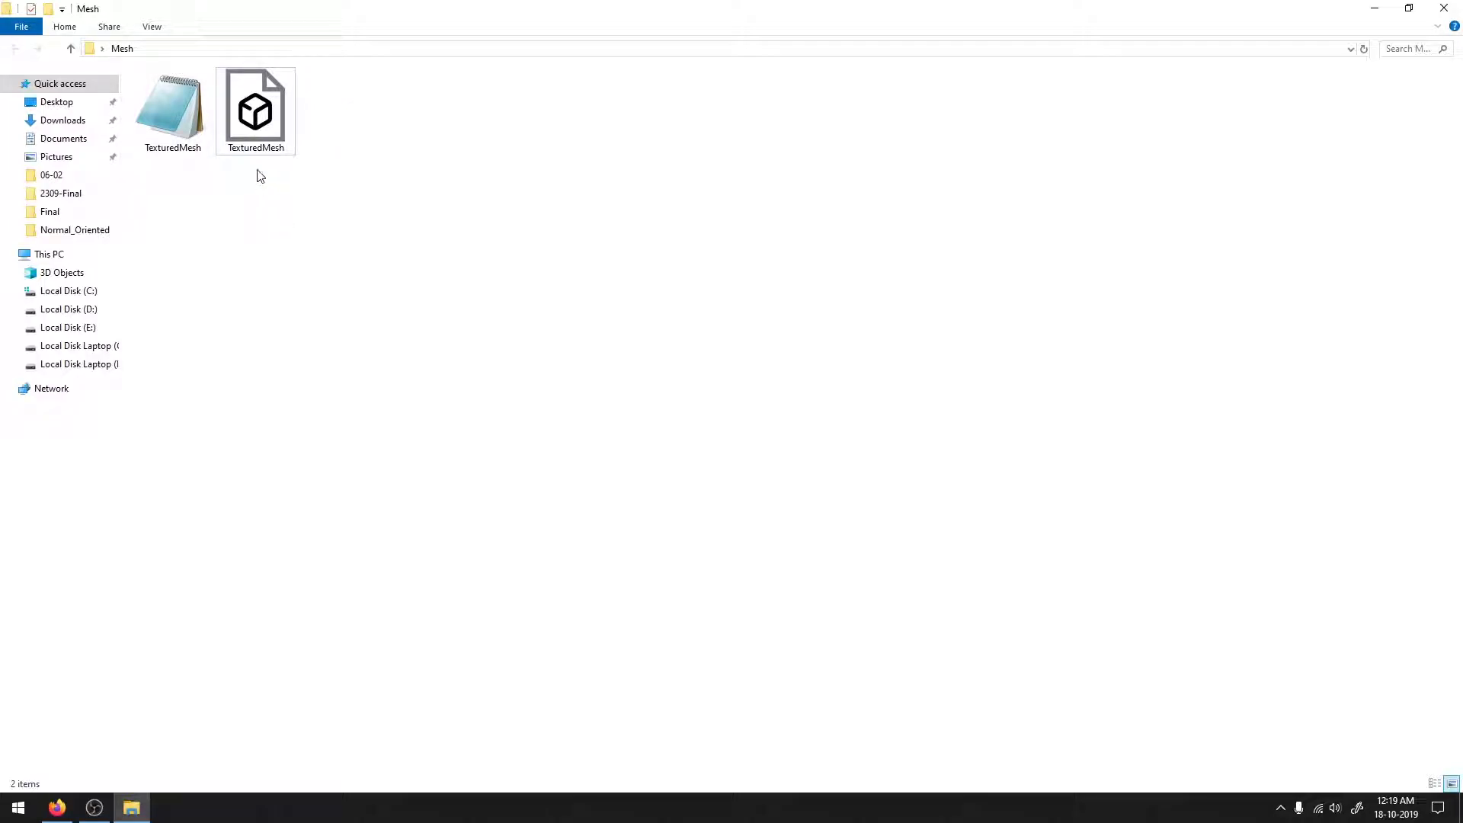
Close the Mesh folder, refresh the desktop several times, and bring up the Start menu
left_click(1430, 15)
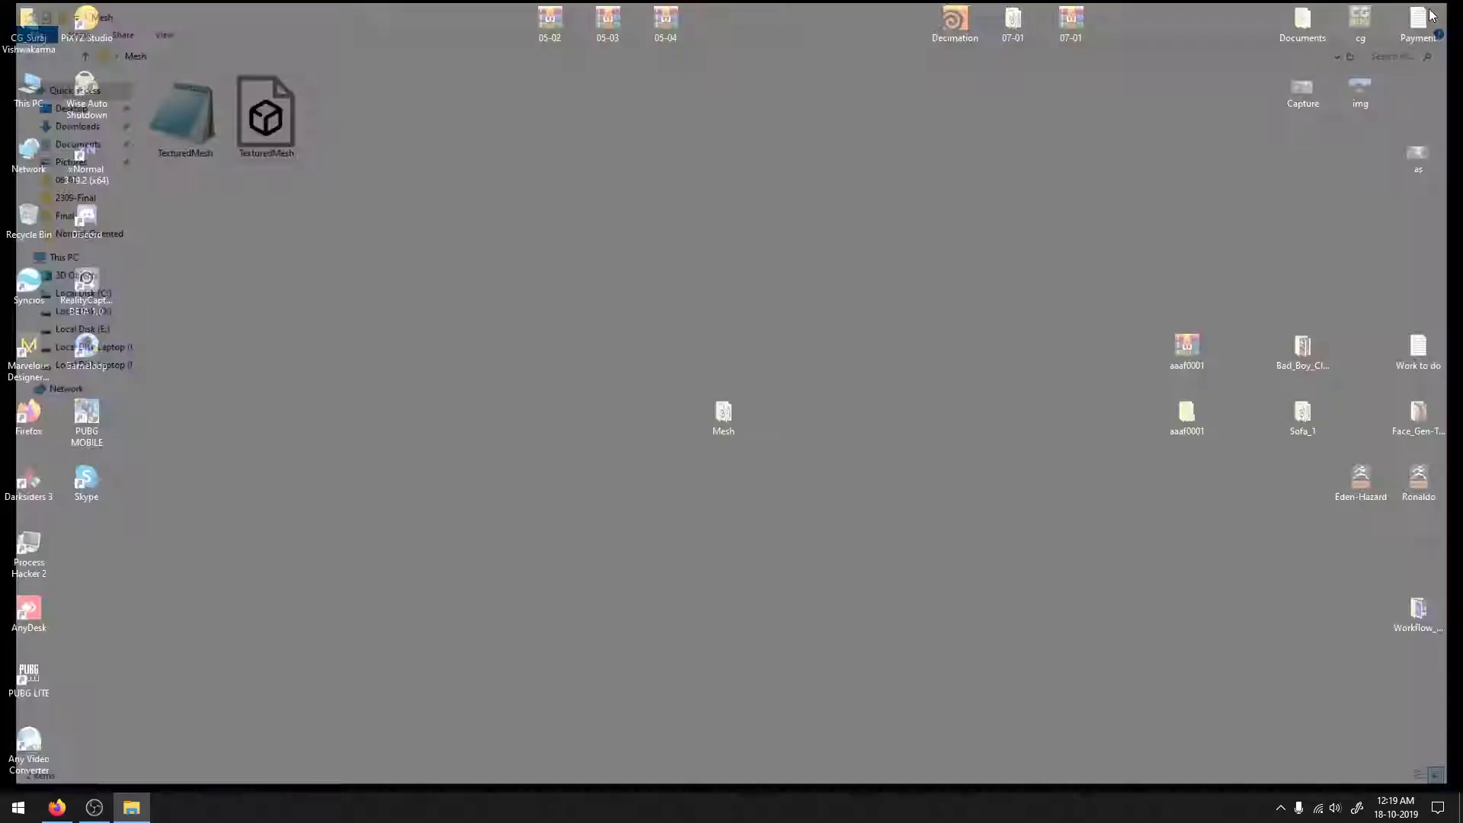
right_click(666, 326)
left_click(609, 370)
right_click(629, 332)
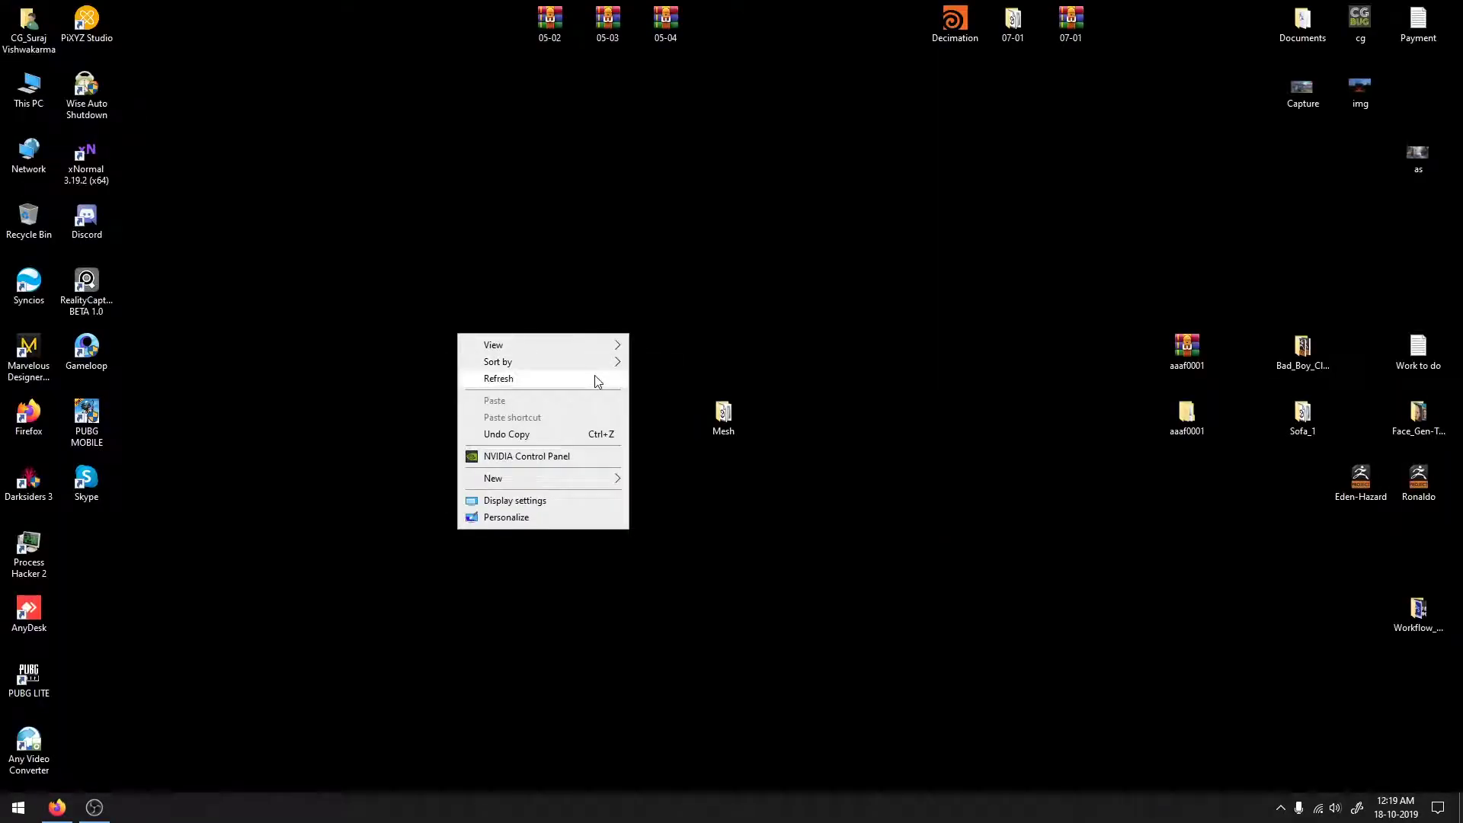
left_click(594, 378)
right_click(607, 352)
left_click(594, 398)
right_click(615, 356)
left_click(571, 404)
right_click(625, 342)
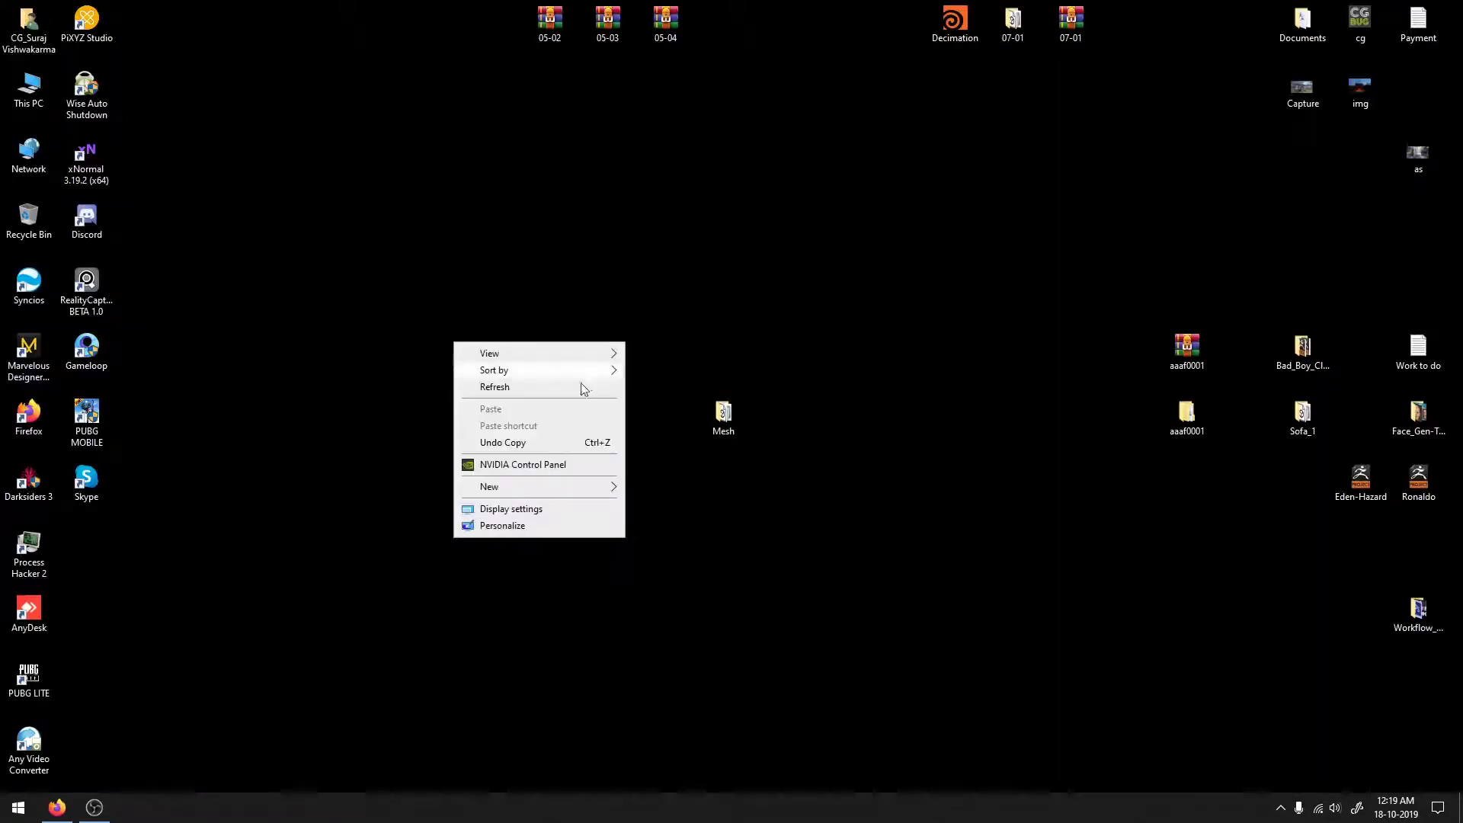
left_click(583, 387)
right_click(593, 359)
left_click(571, 405)
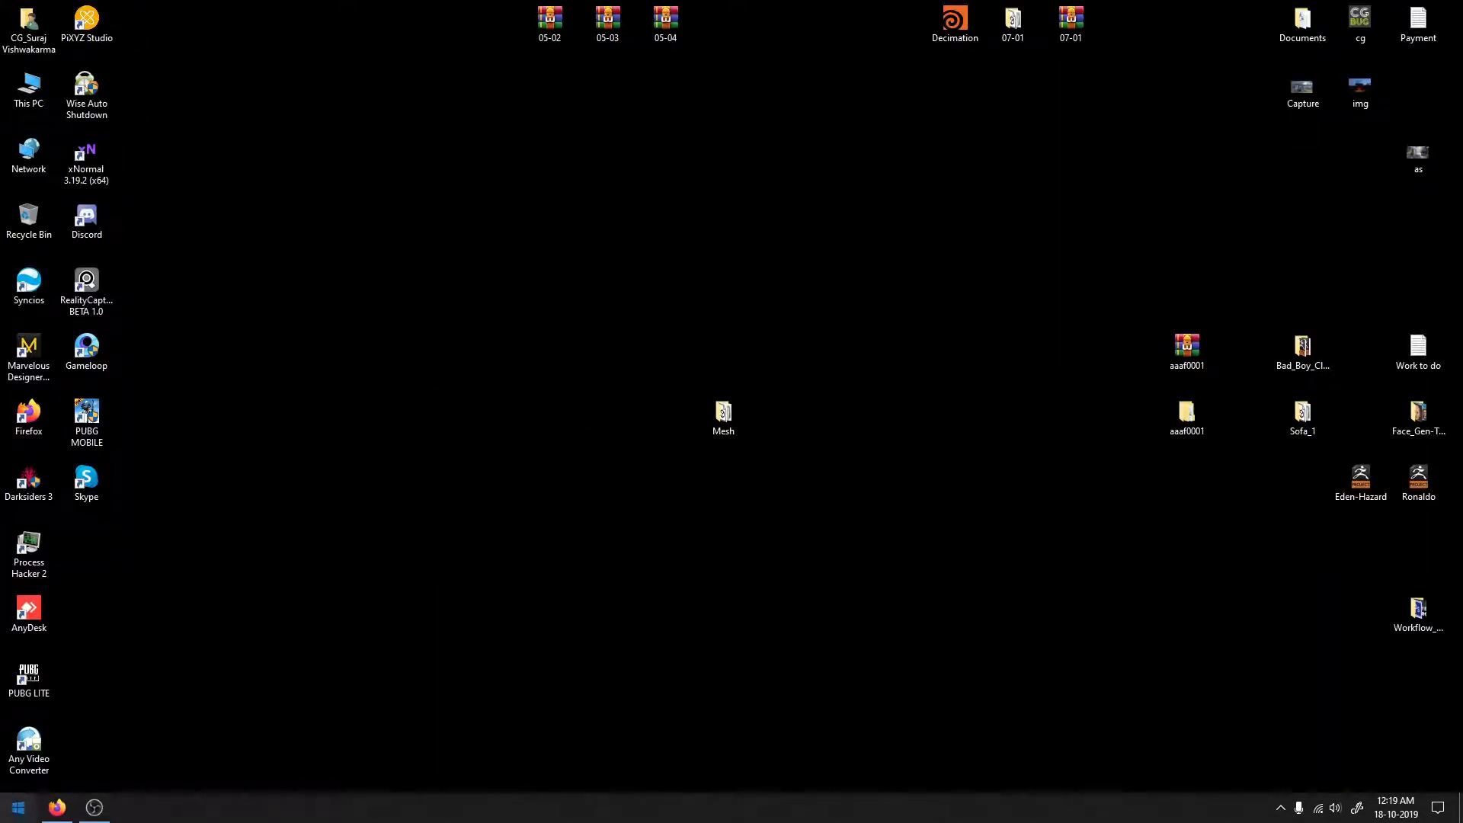
key("super")
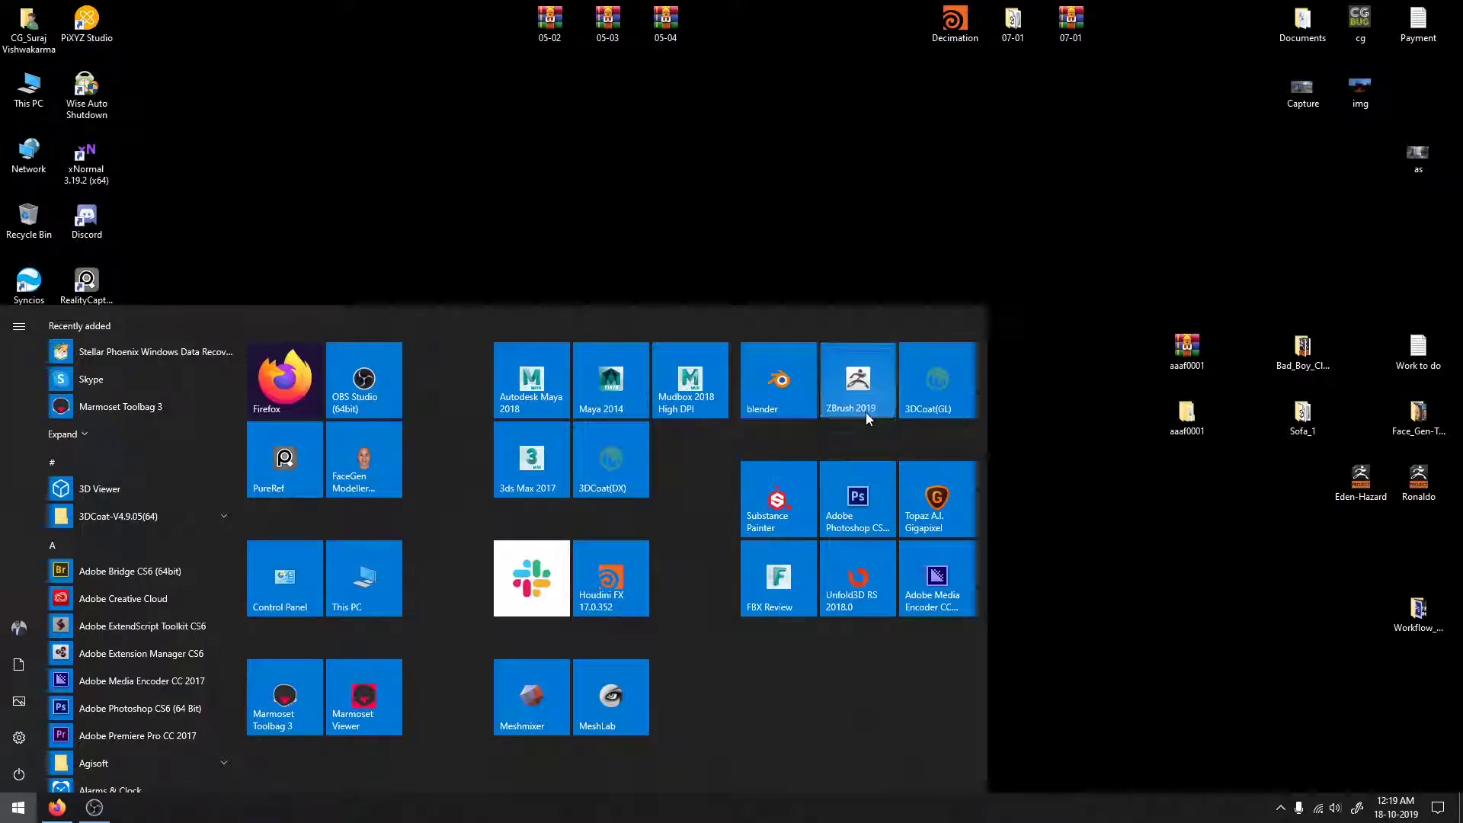
Launch ZBrush 2019, close LightBox, and import TexturedMesh from Desktop > Mesh
left_click(865, 413)
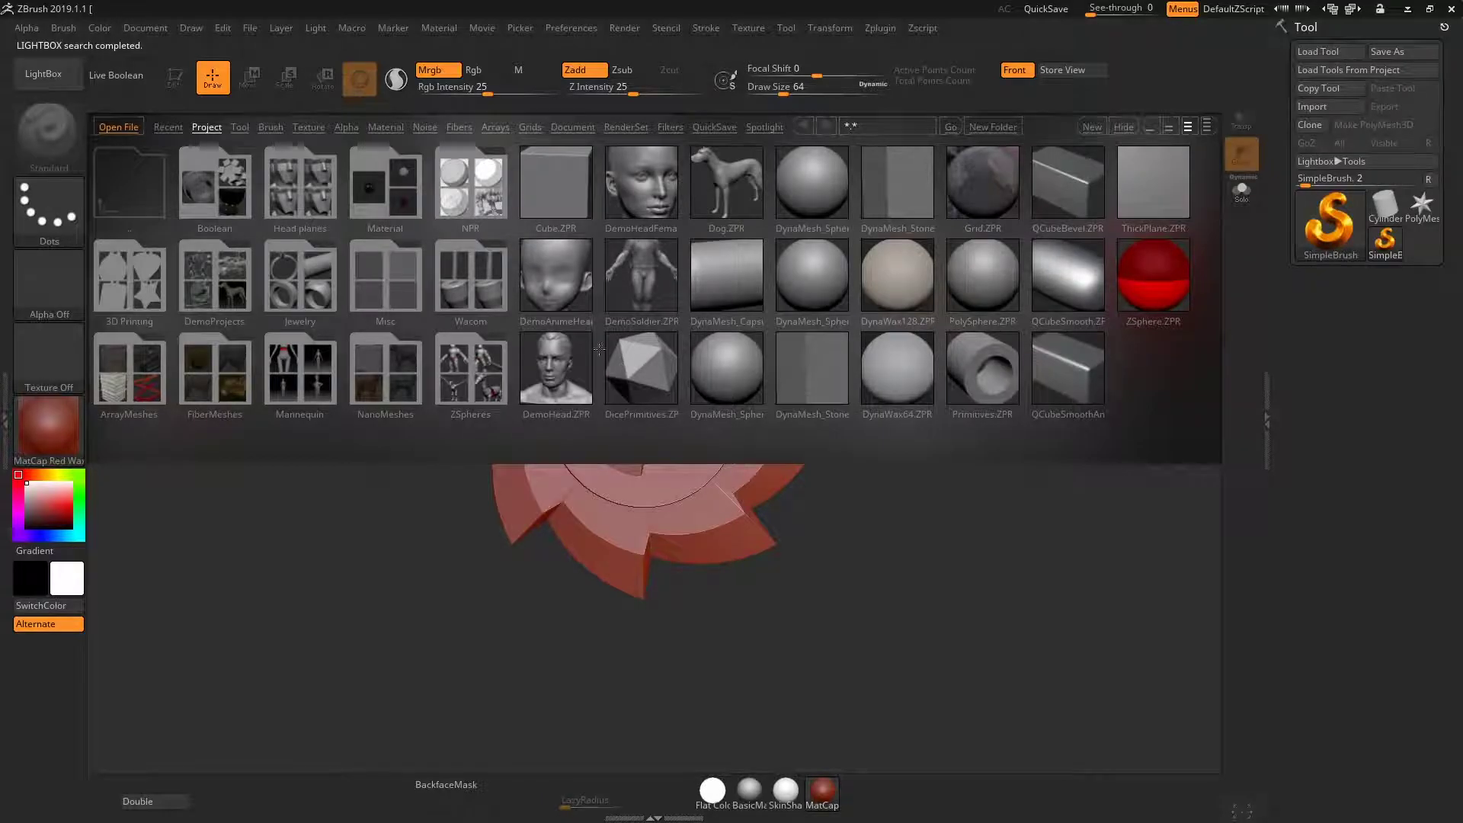
left_click(42, 73)
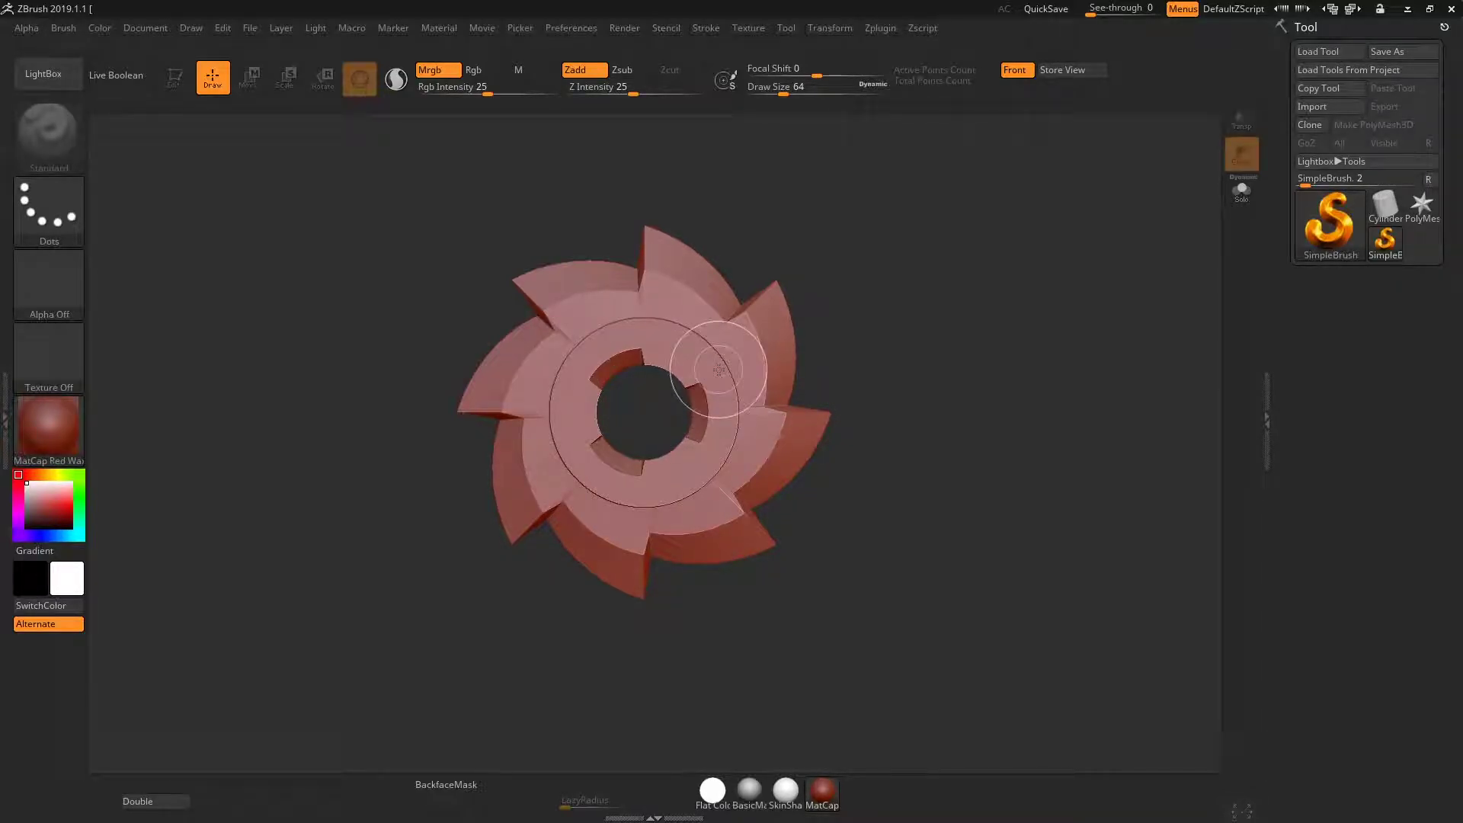
left_click(1331, 108)
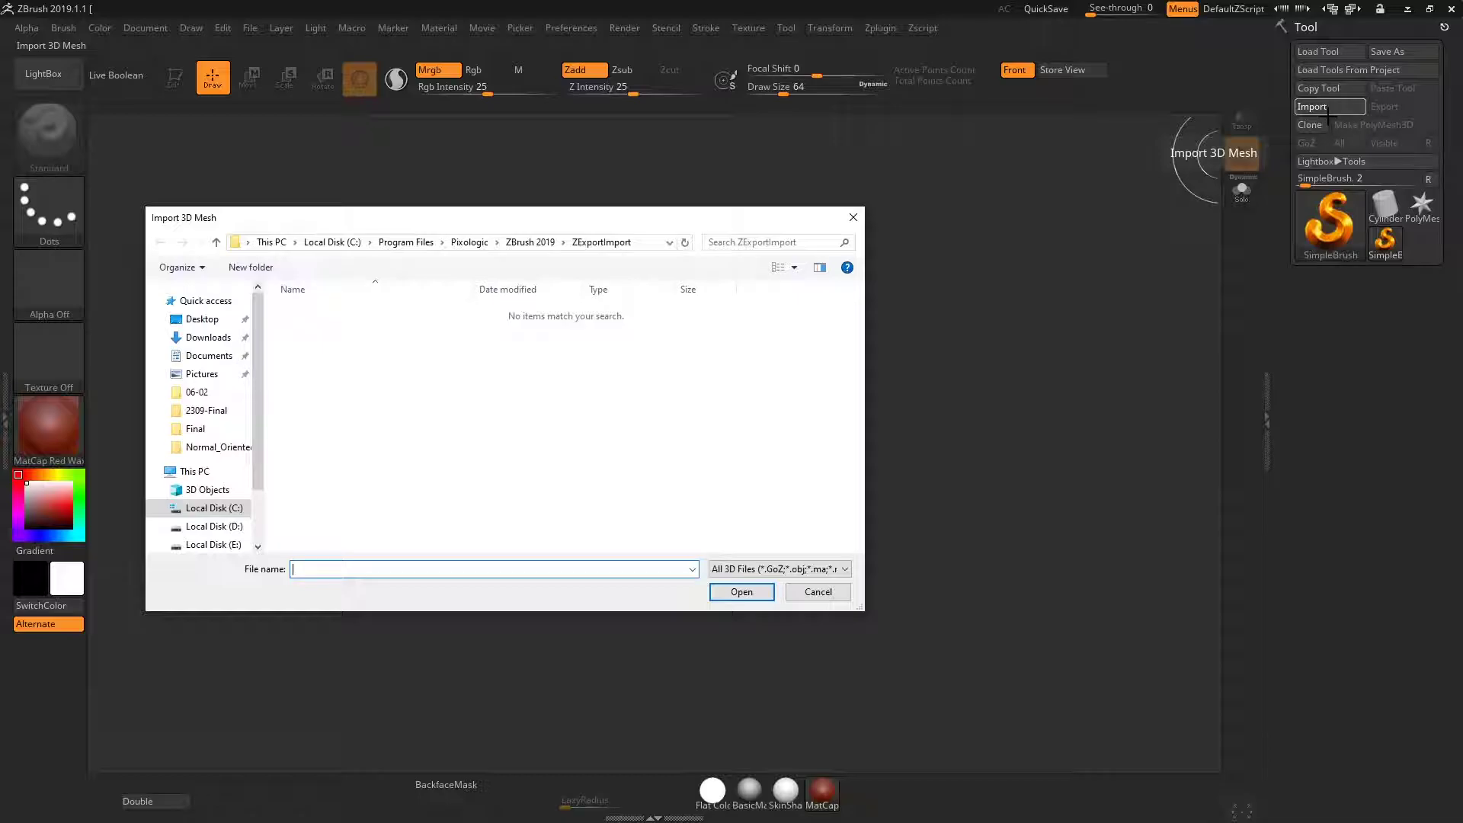
left_click(202, 319)
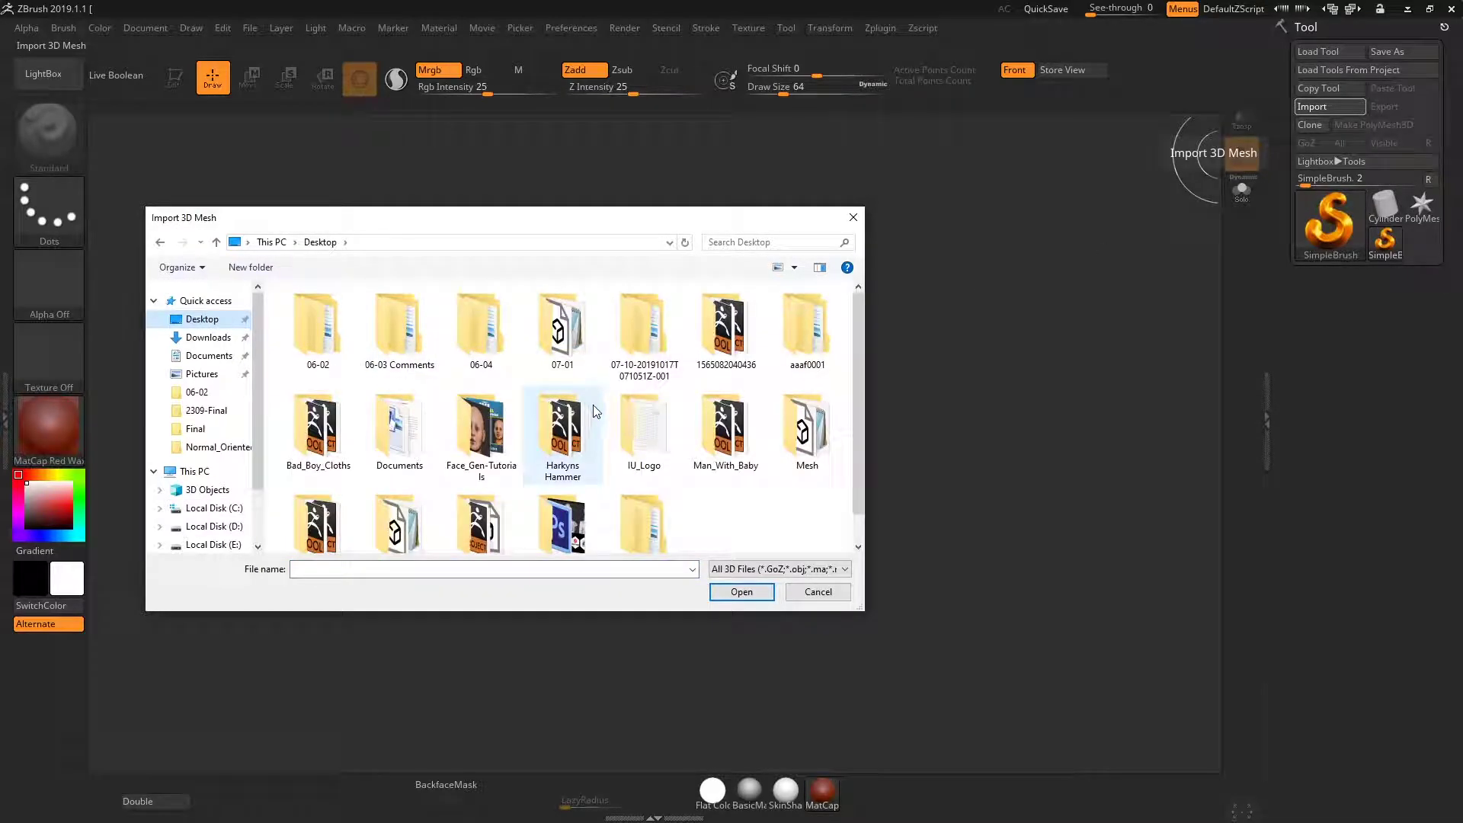
scroll(729, 458, "down", 1)
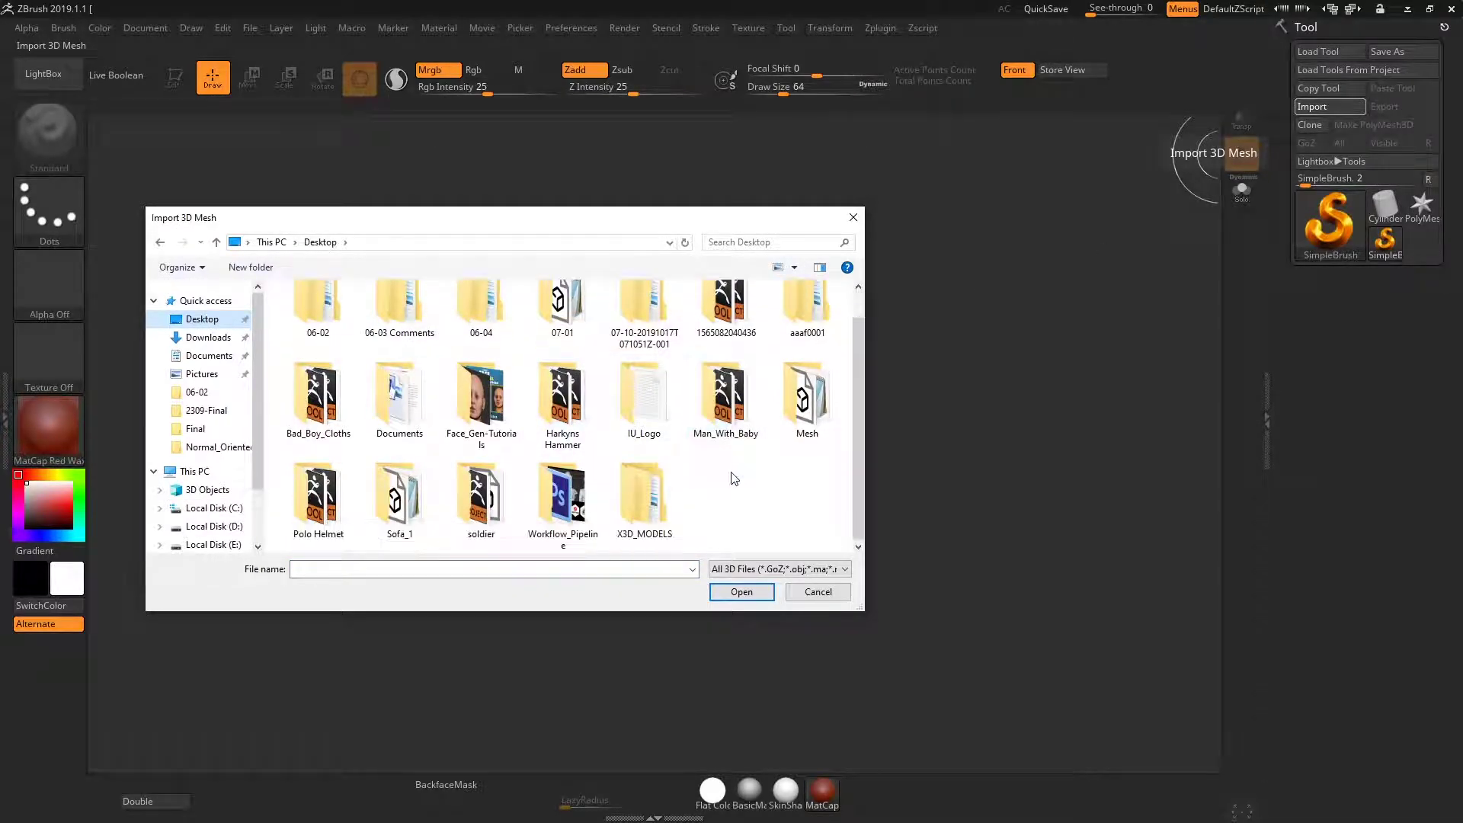
double_click(803, 440)
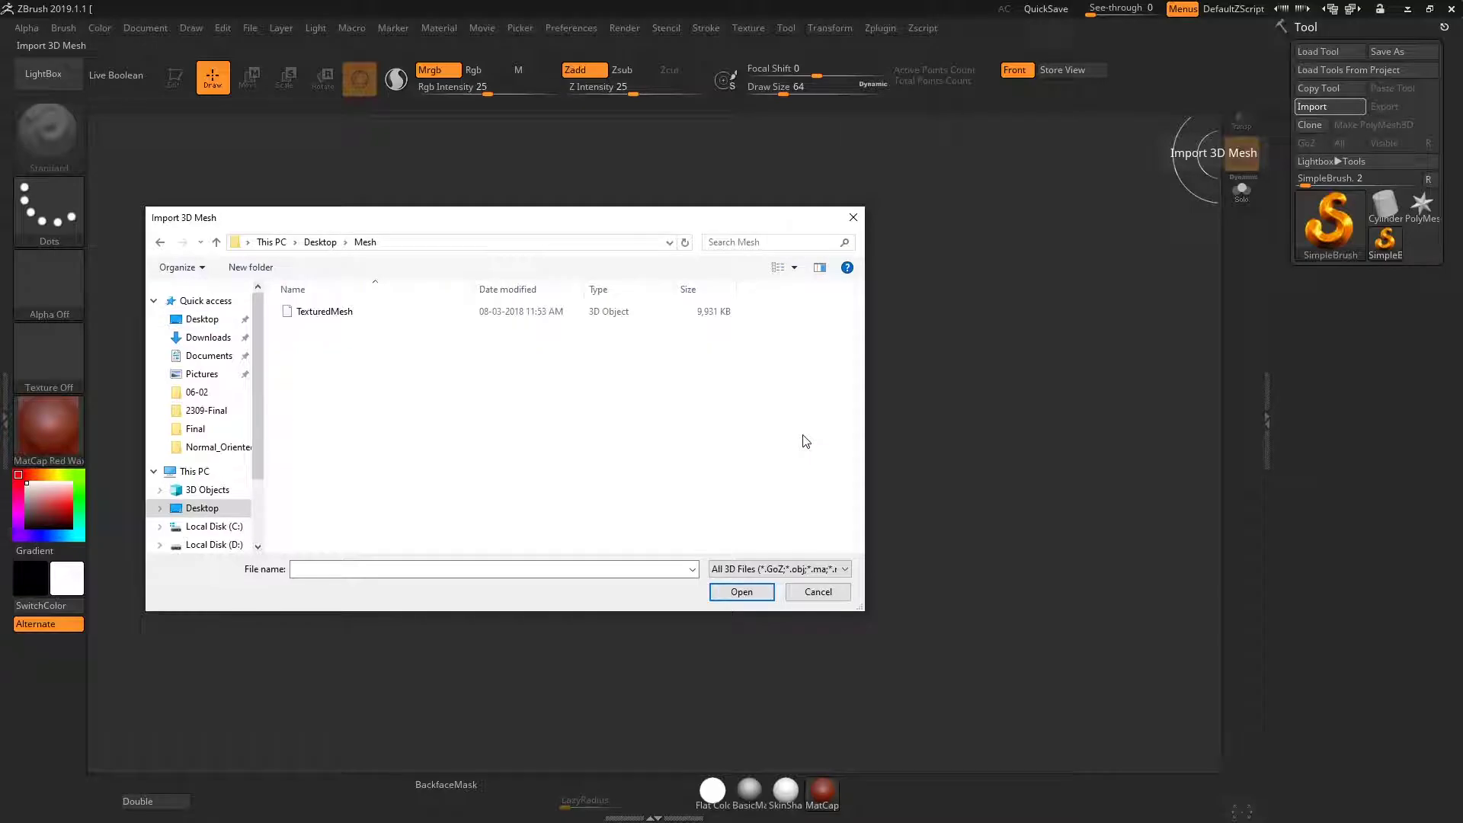
double_click(337, 316)
Draw TexturedMesh in Edit mode, clear the gear, rotate the lute and apply BasicMaterial
left_click_drag(633, 434, 732, 397)
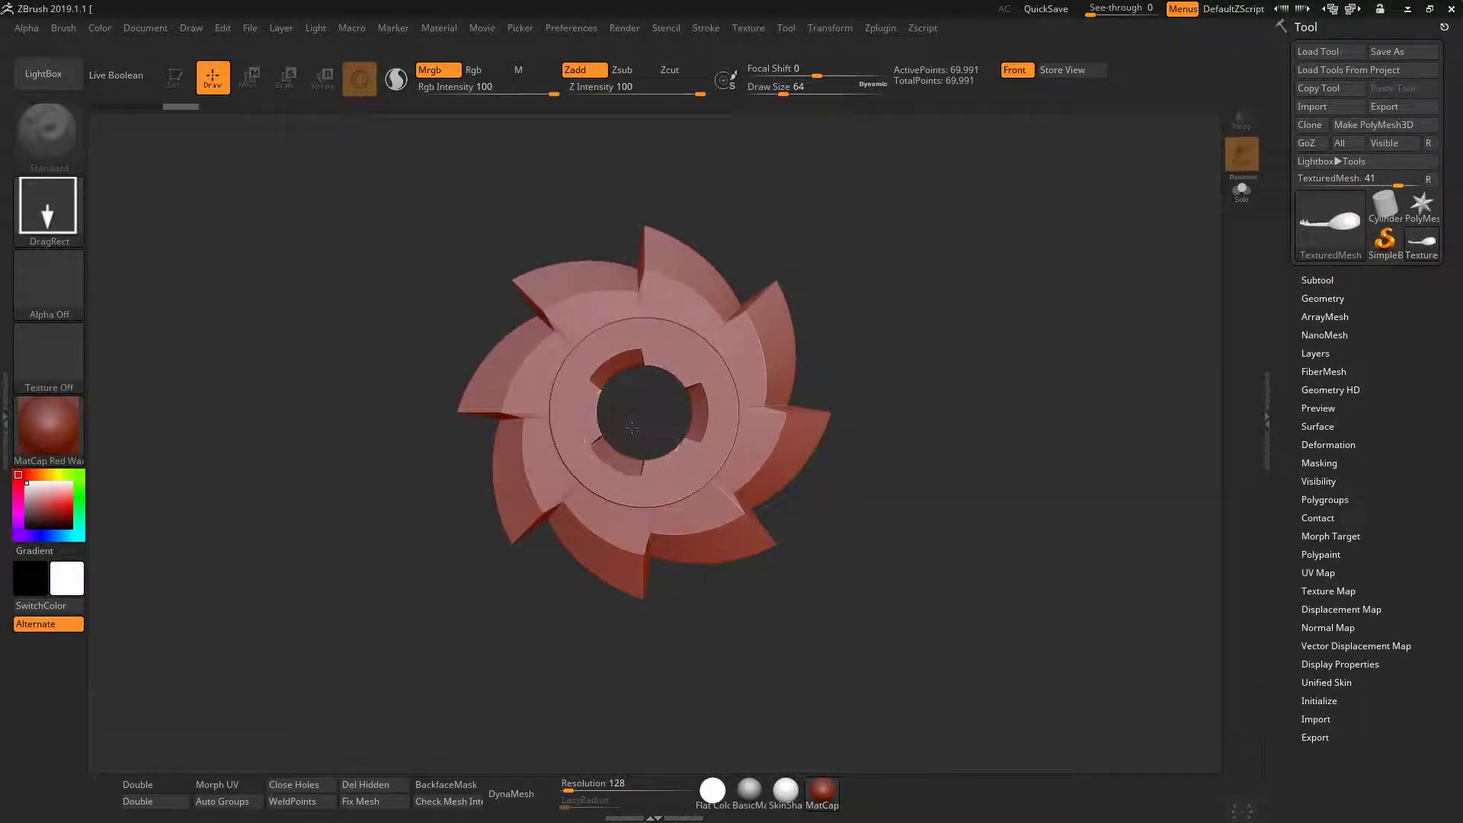
key("t")
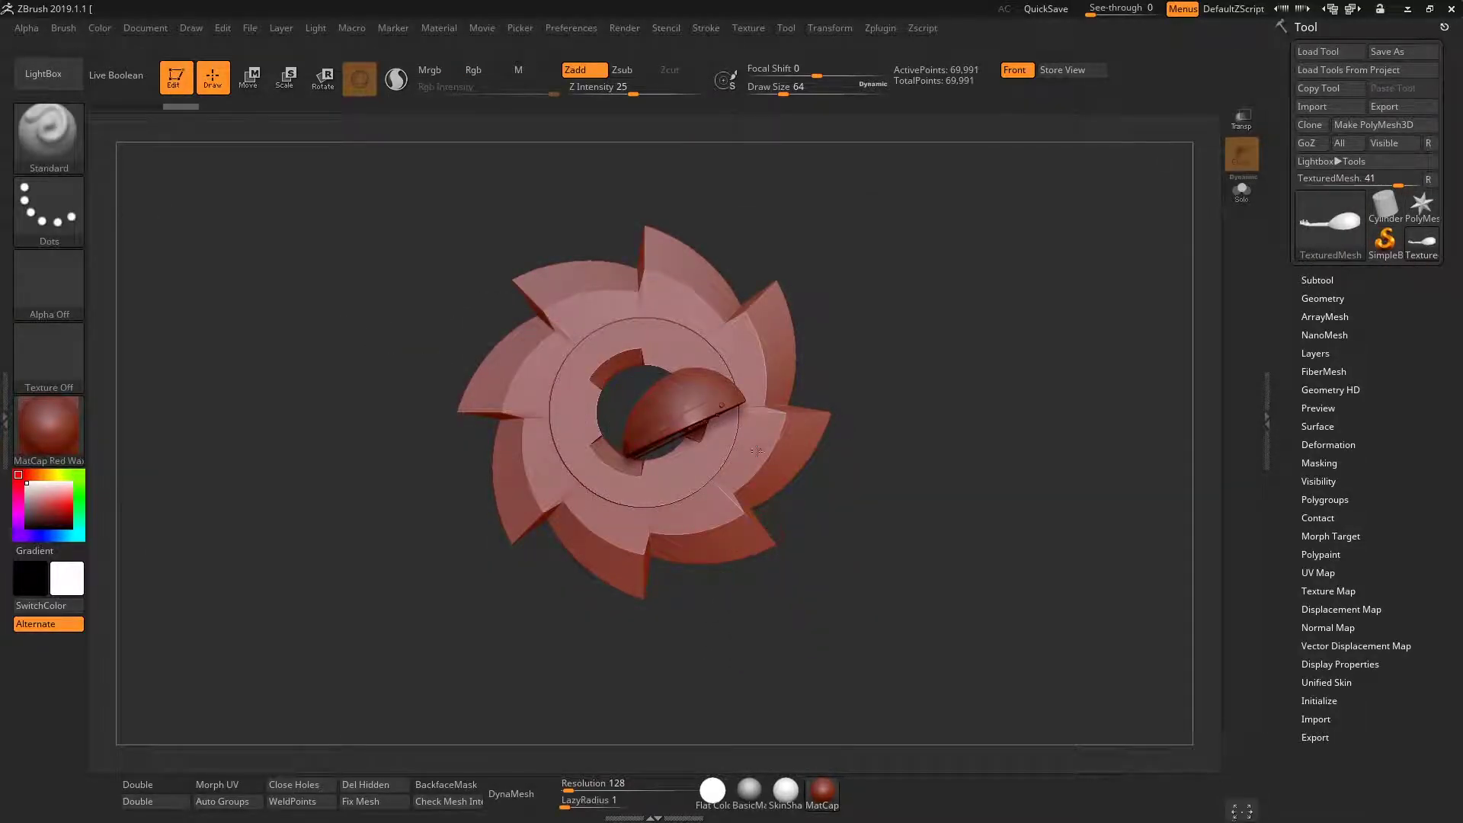
key("ctrl+n")
mouse_move(793, 454)
left_mouse_down()
mouse_move(810, 361)
mouse_move(859, 385)
mouse_move(836, 385)
mouse_move(898, 399)
mouse_move(887, 471)
mouse_move(807, 467)
mouse_move(980, 480)
mouse_move(964, 518)
left_mouse_up()
left_click(748, 790)
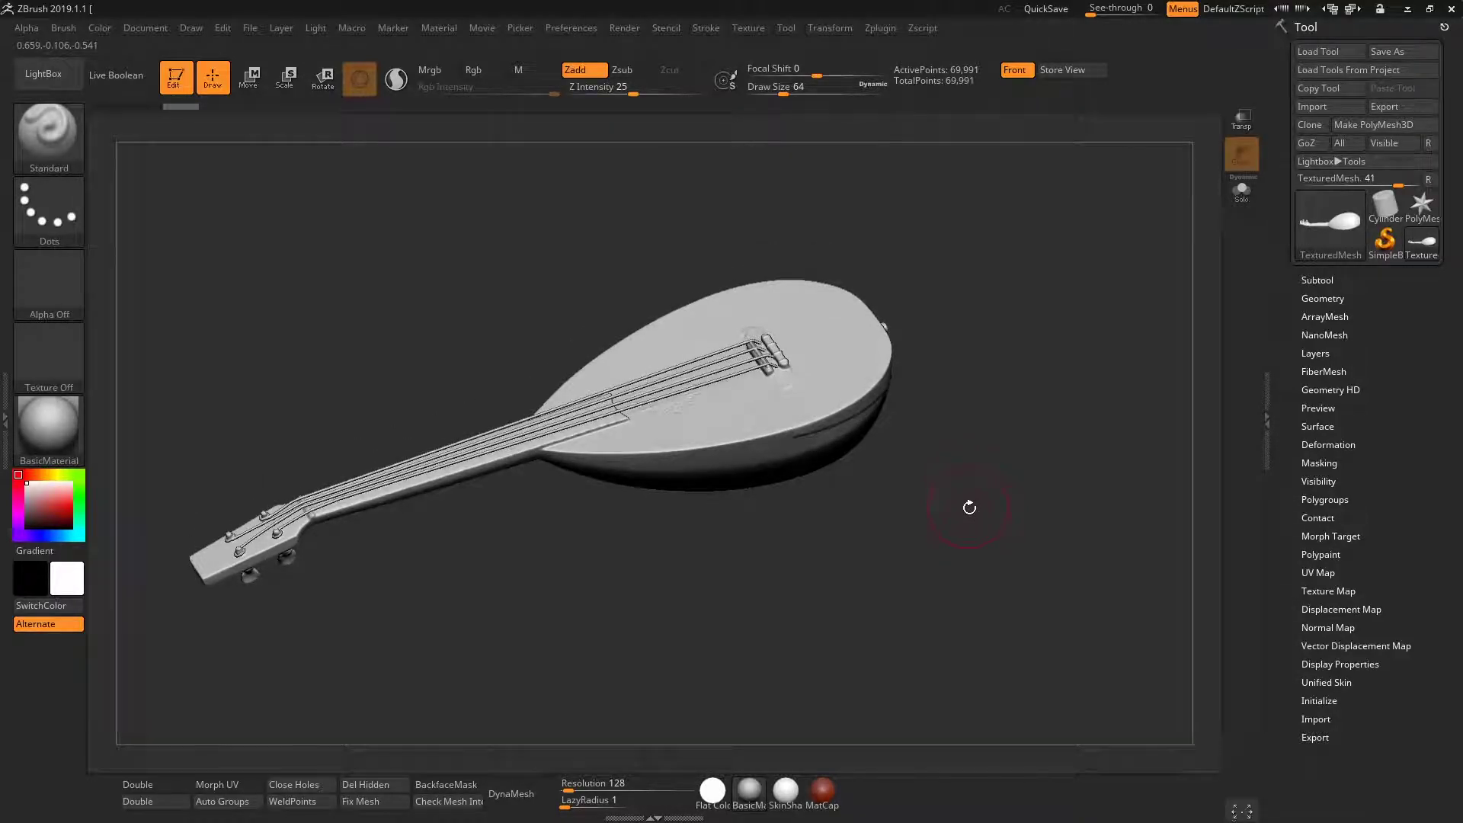
left_click_drag(966, 506, 985, 509)
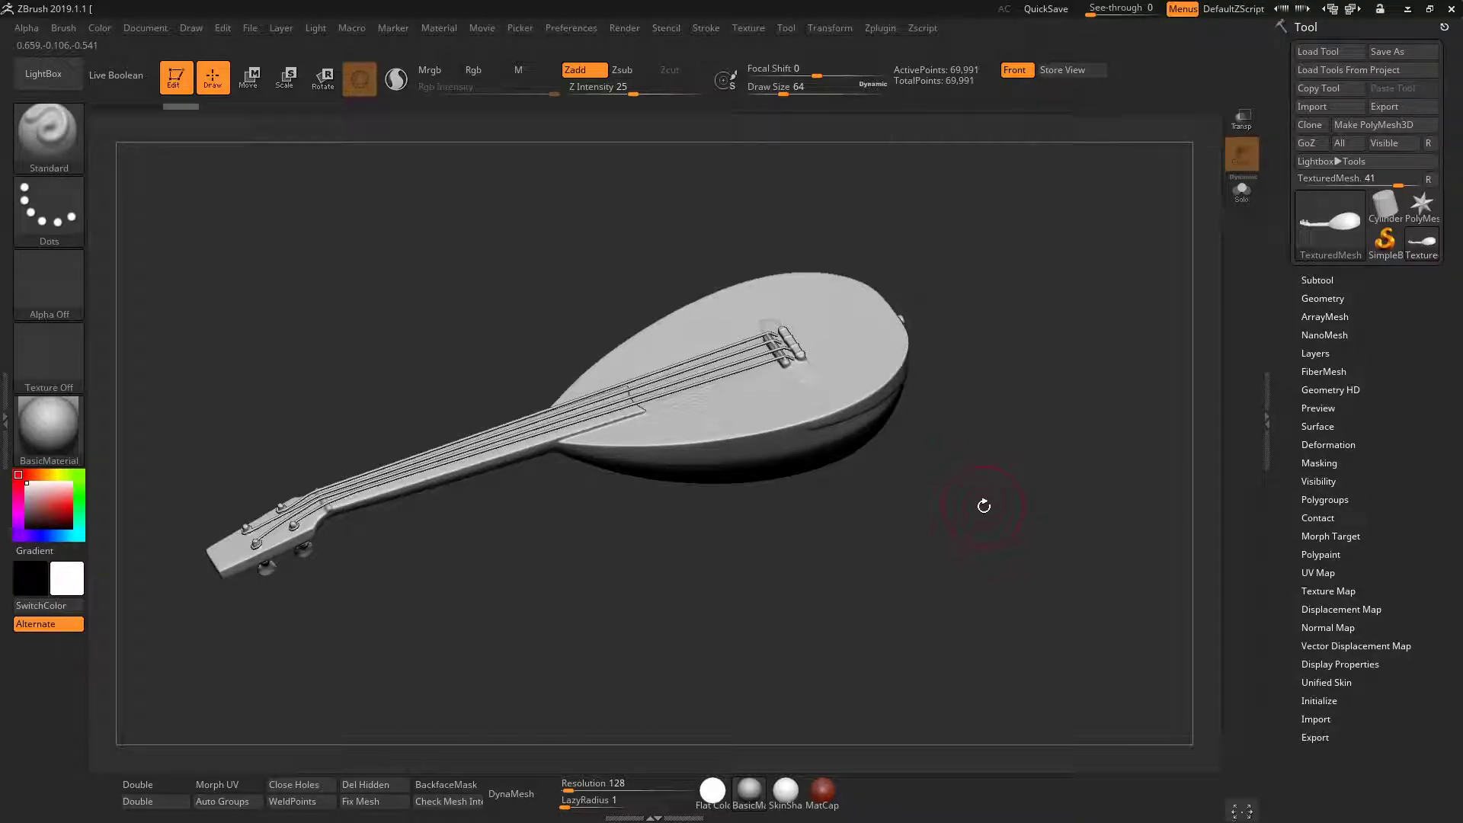
left_click_drag(985, 502, 974, 497)
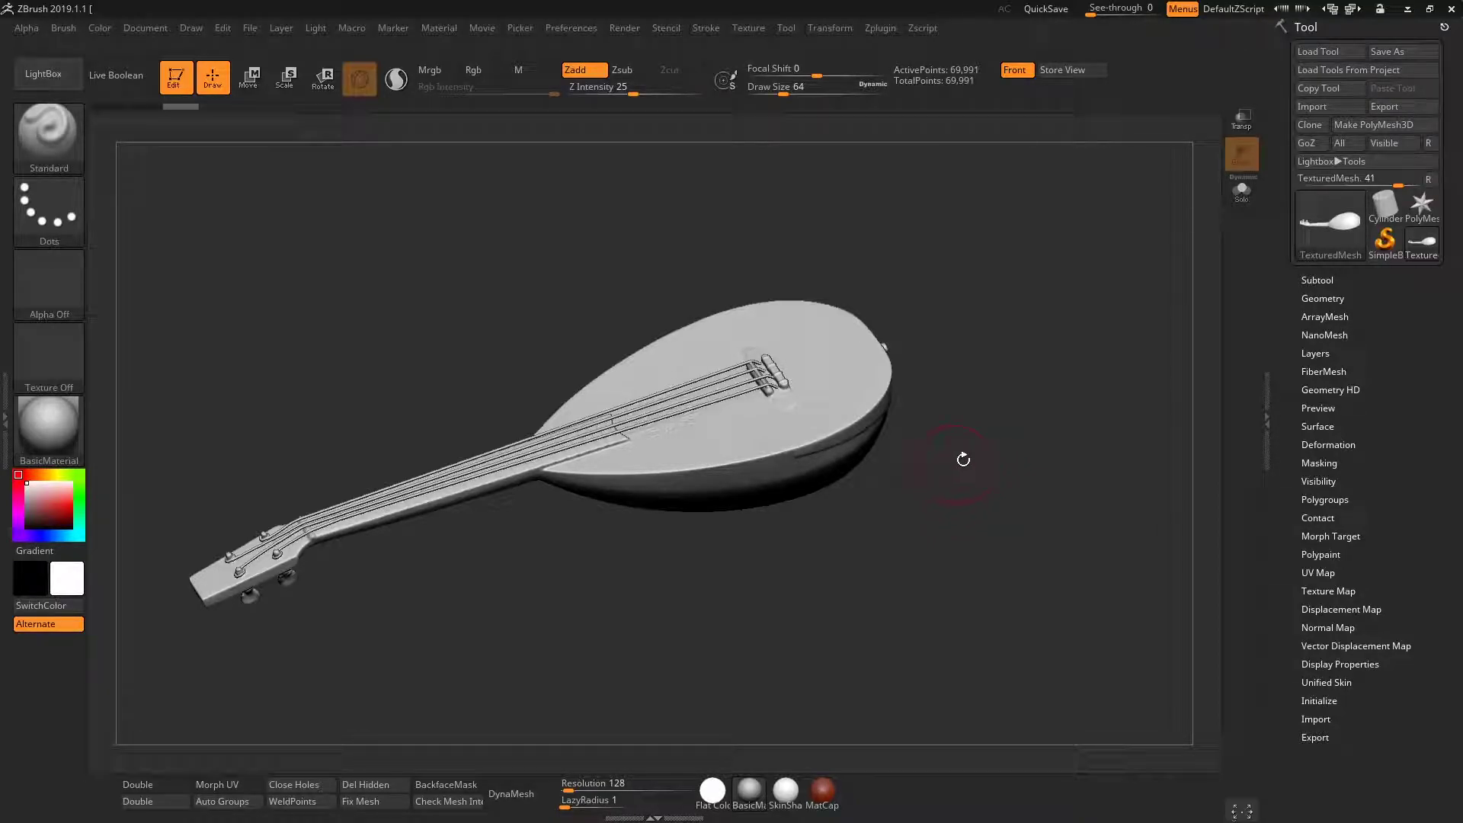
mouse_move(970, 419)
left_mouse_down()
mouse_move(953, 482)
mouse_move(973, 450)
mouse_move(951, 360)
mouse_move(966, 366)
mouse_move(963, 460)
mouse_move(970, 393)
mouse_move(953, 434)
mouse_move(992, 445)
mouse_move(994, 385)
mouse_move(991, 429)
mouse_move(983, 415)
mouse_move(930, 441)
mouse_move(1031, 457)
left_mouse_up()
left_click(217, 784)
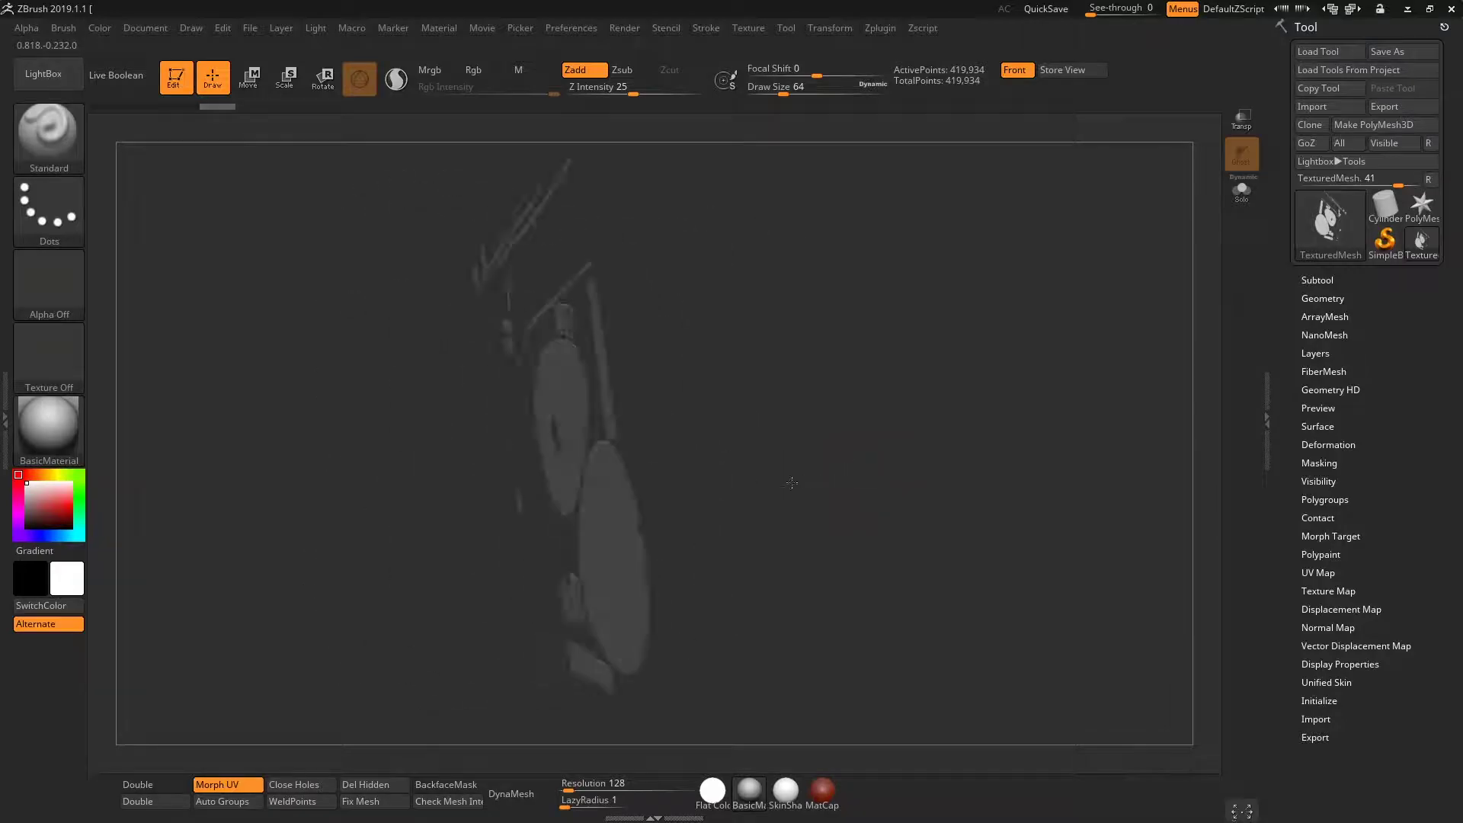
left_click(223, 790)
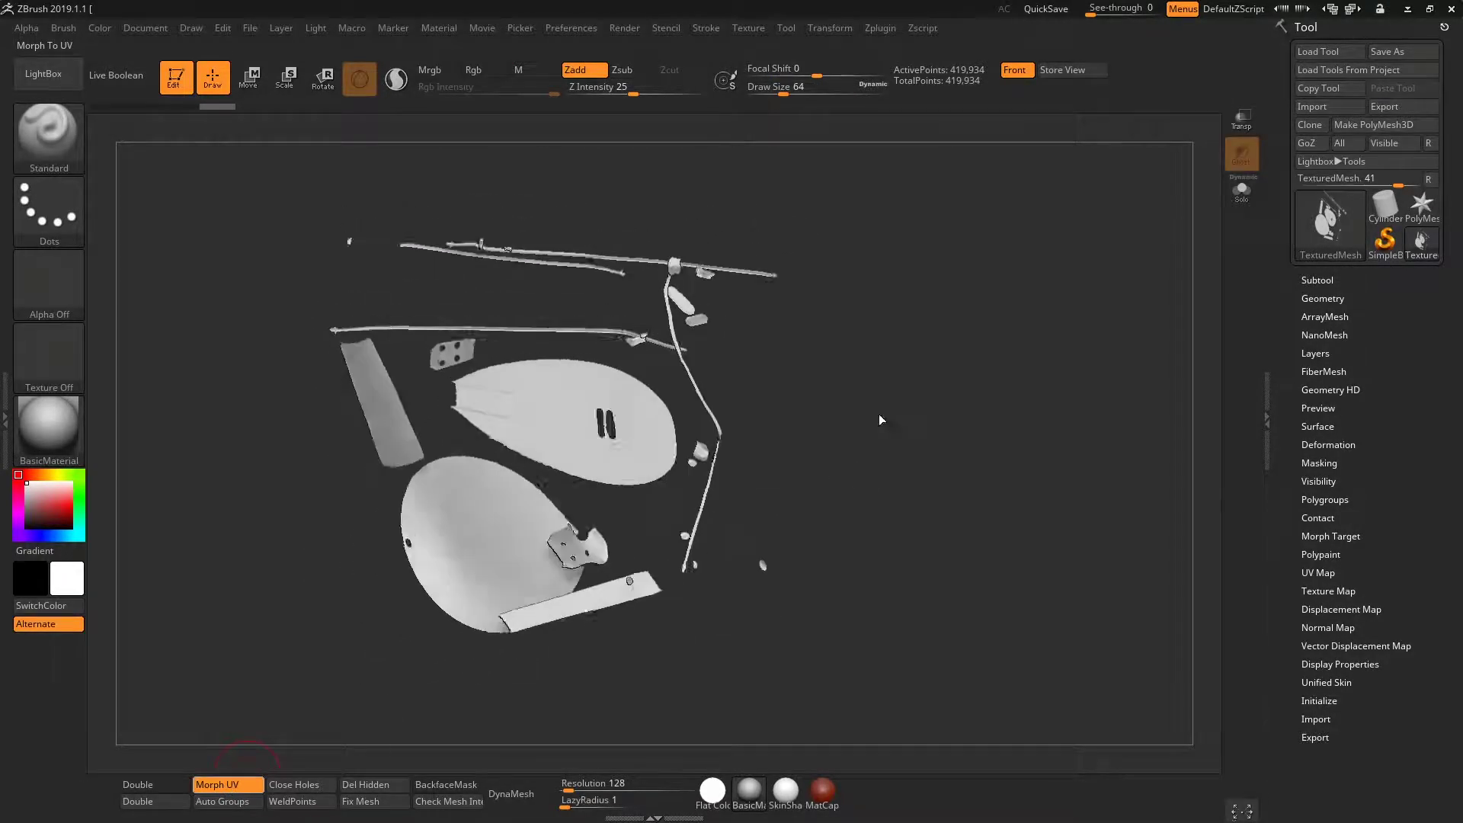
left_click_drag(867, 410, 989, 379)
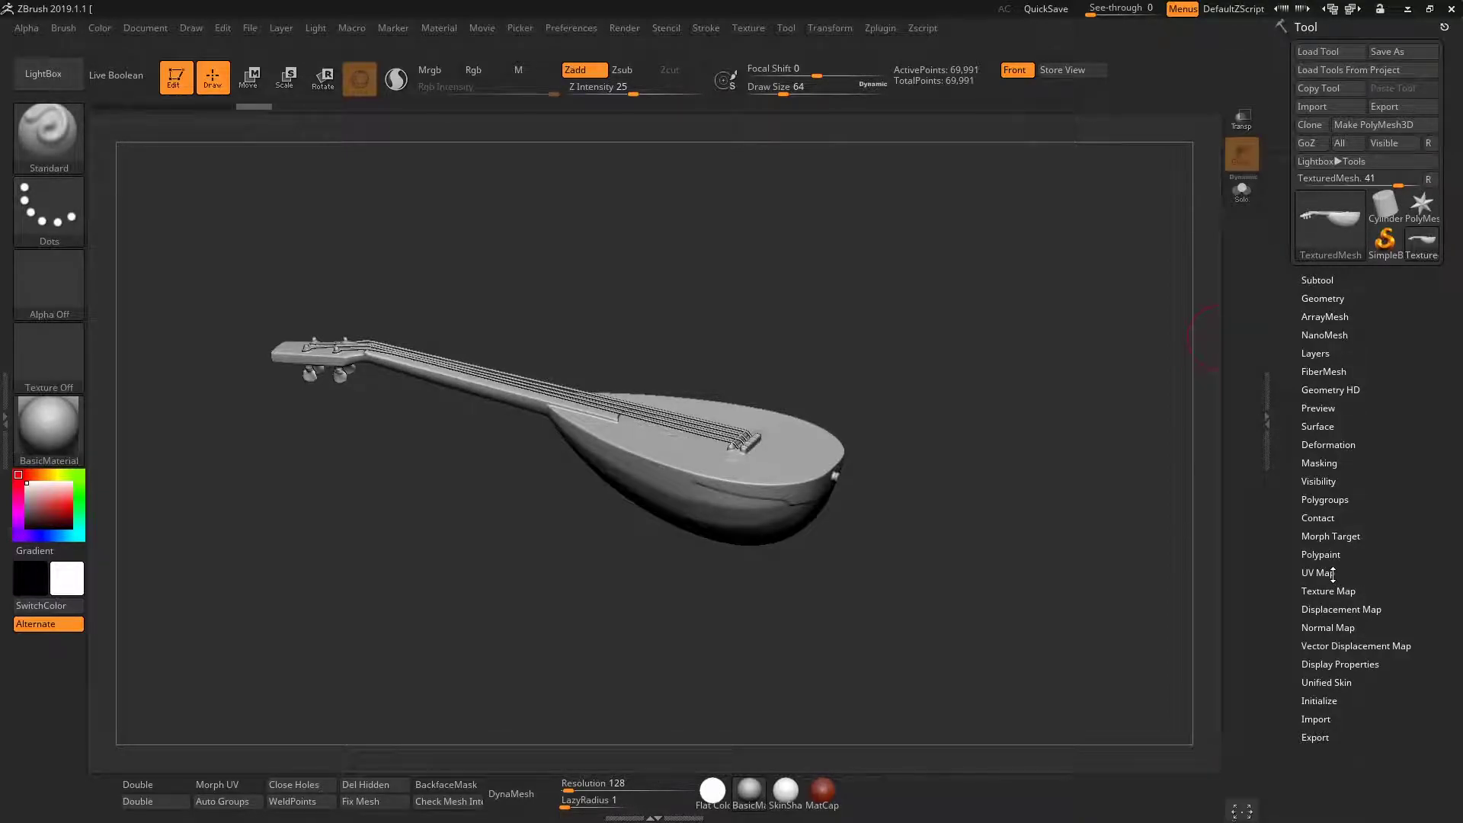
Set UV Map Size to 4096 in the Tool > UV Map subpalette
left_click(1325, 573)
type("8192")
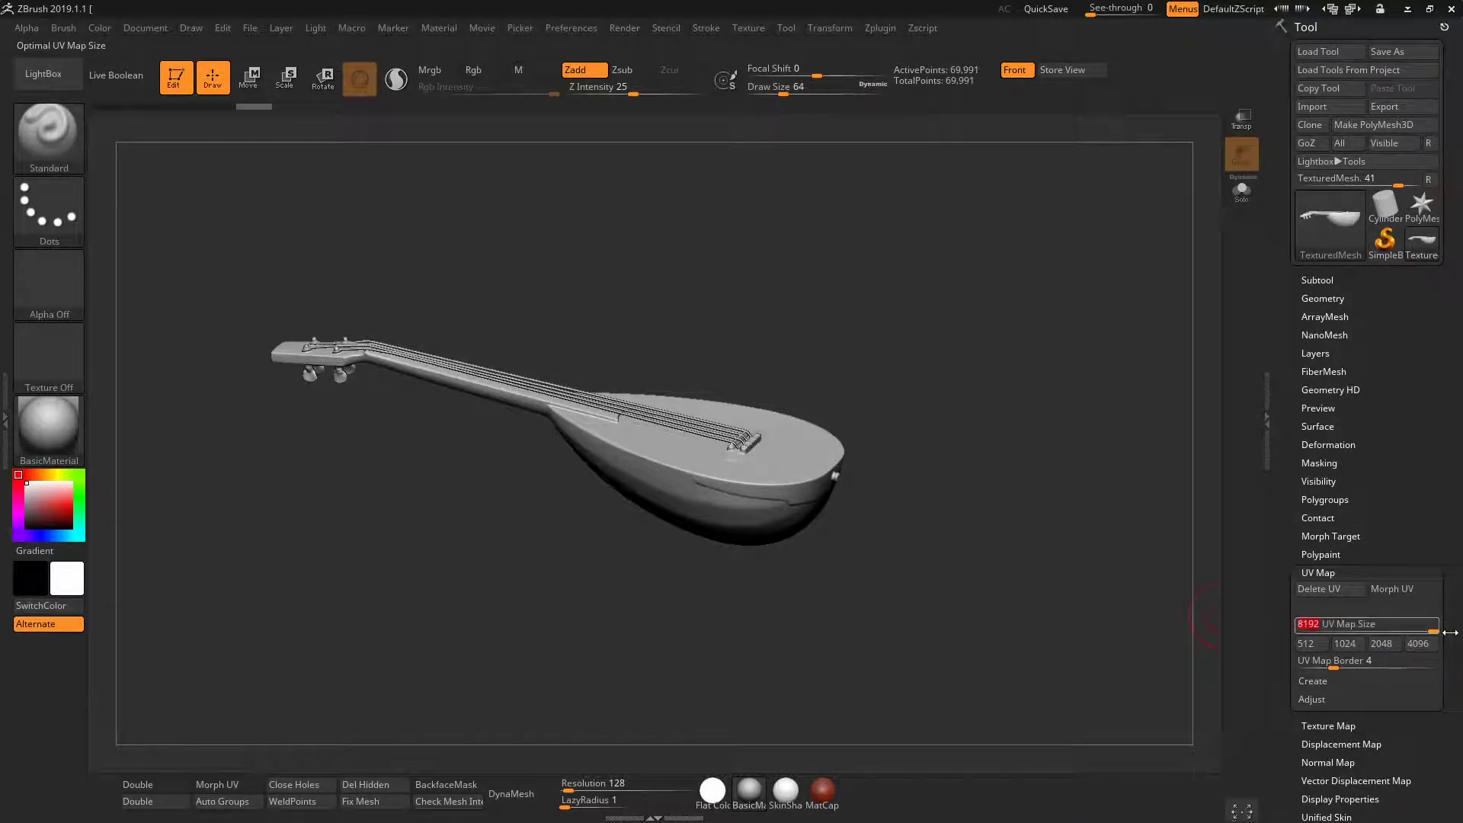
left_click_drag(1340, 628, 1432, 627)
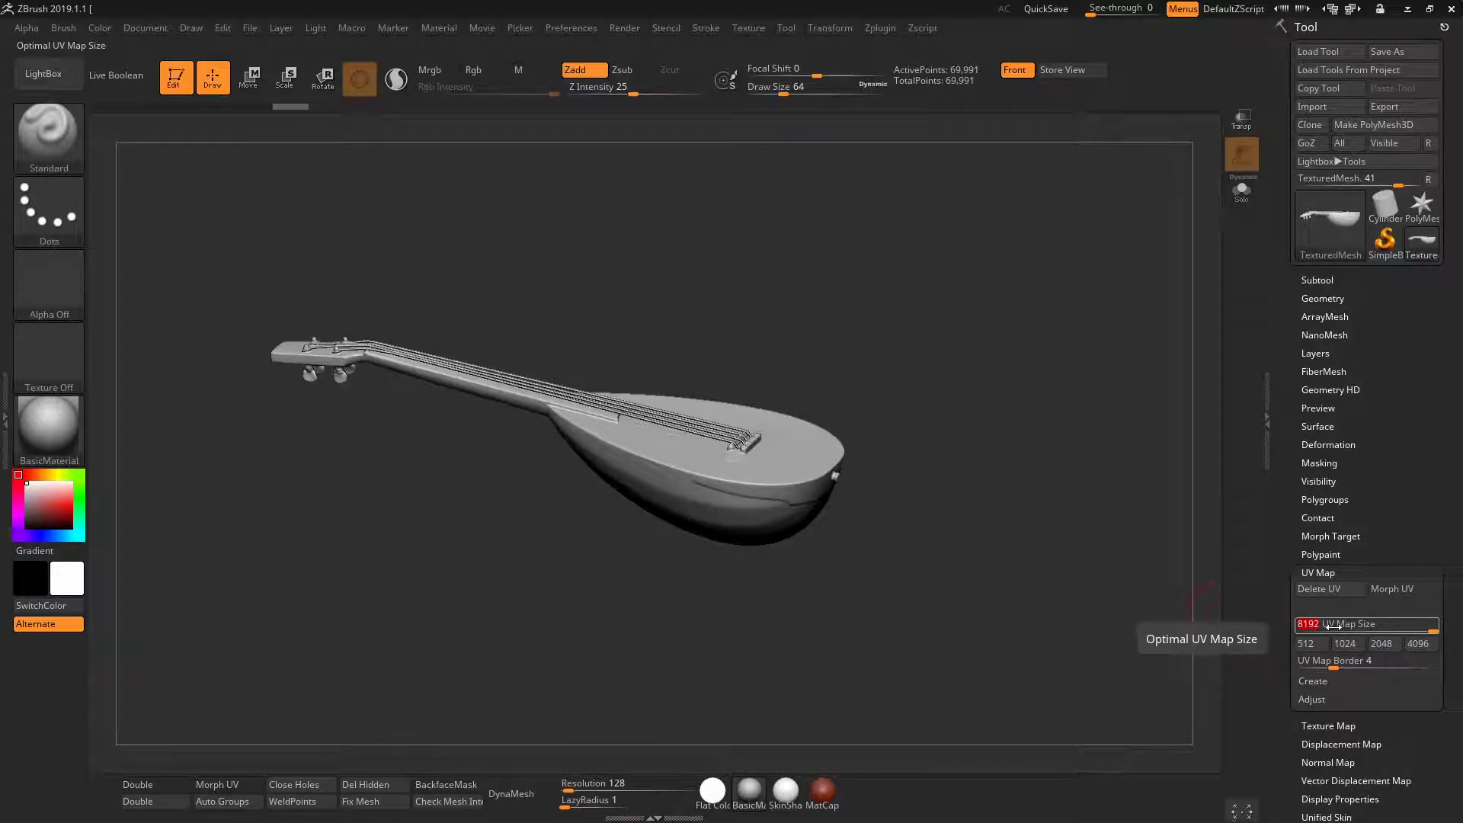
left_click(1419, 644)
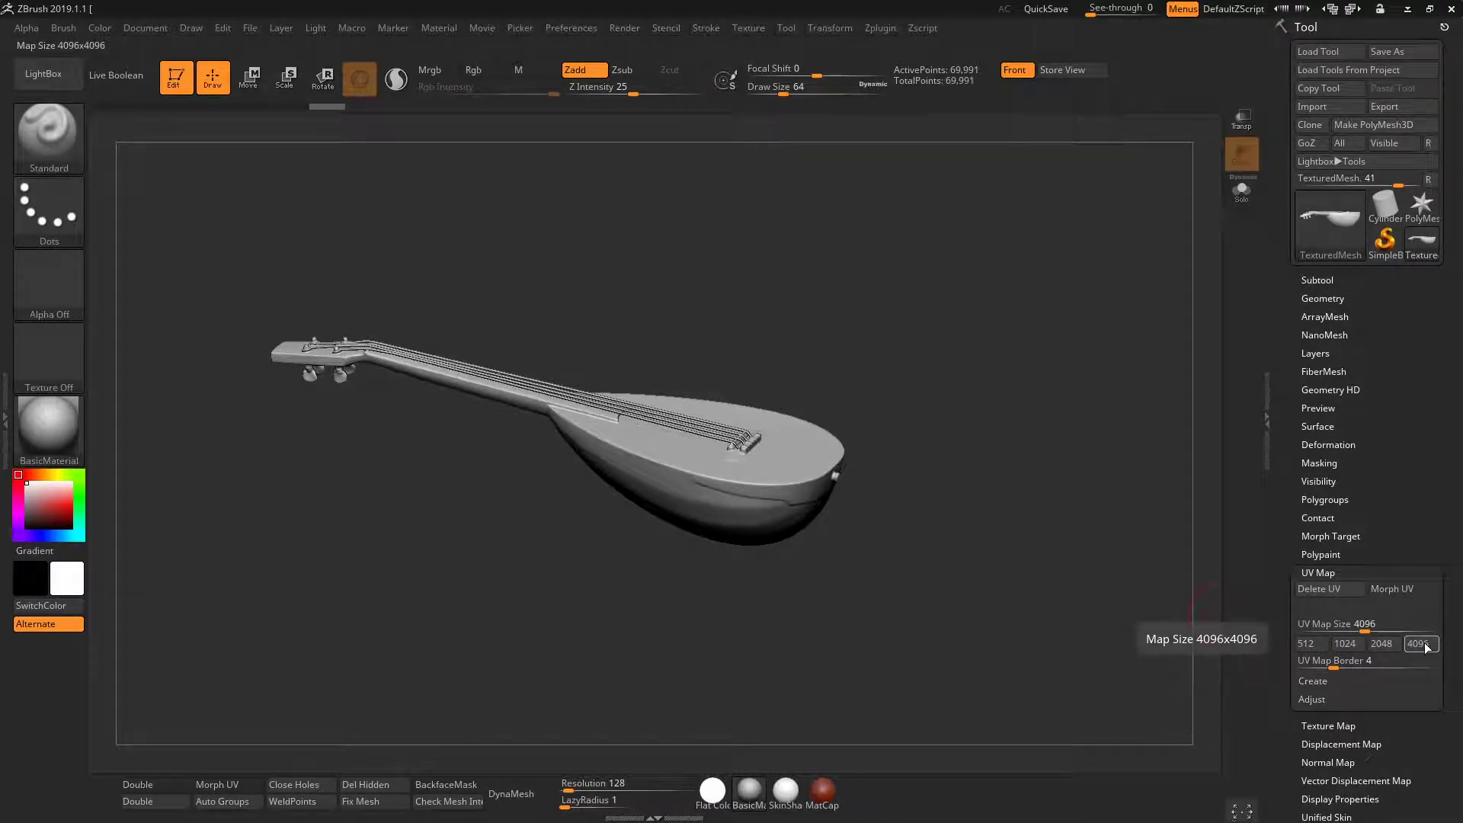
left_click(1351, 572)
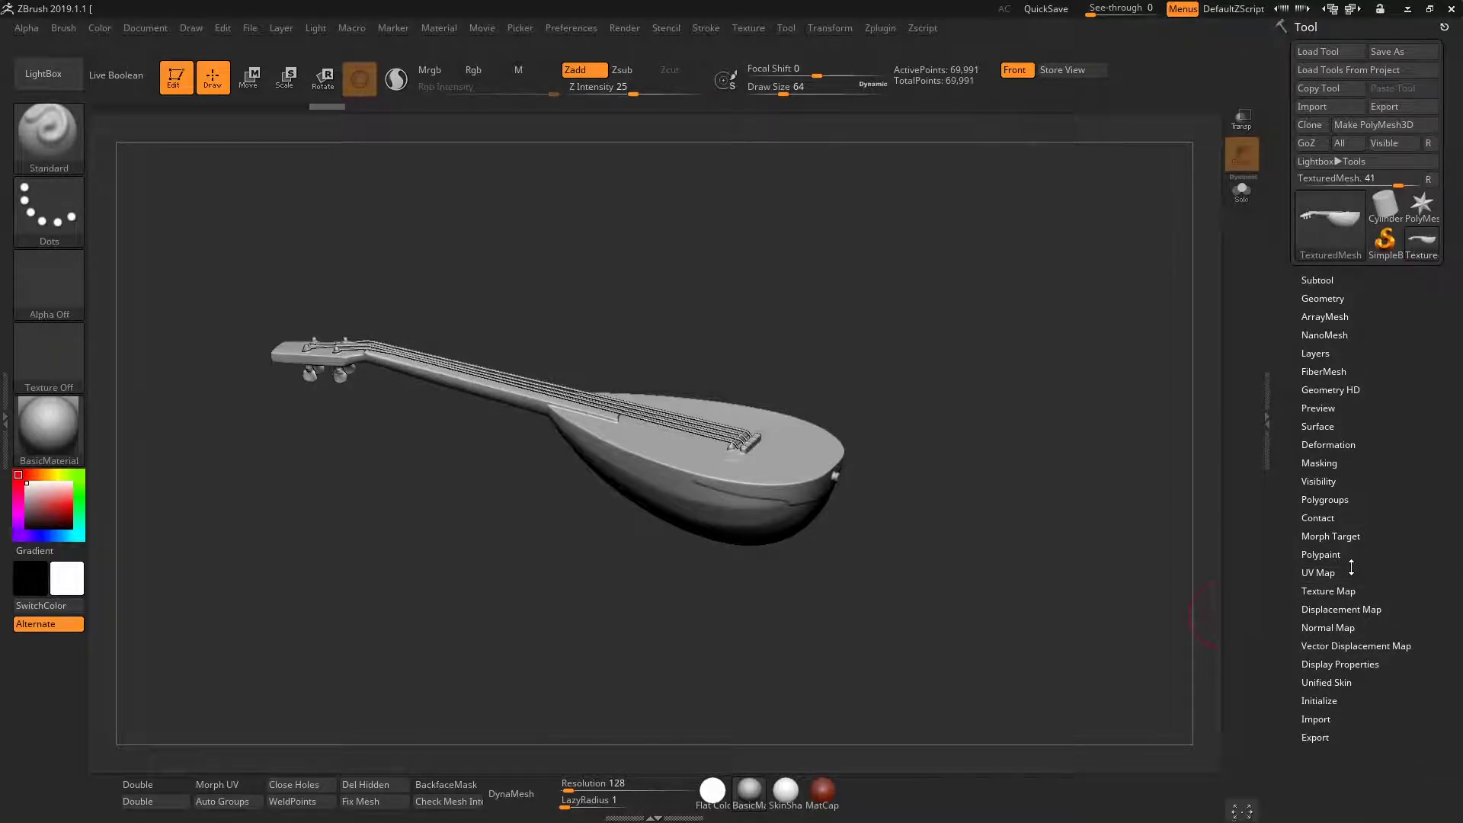
left_click(1351, 571)
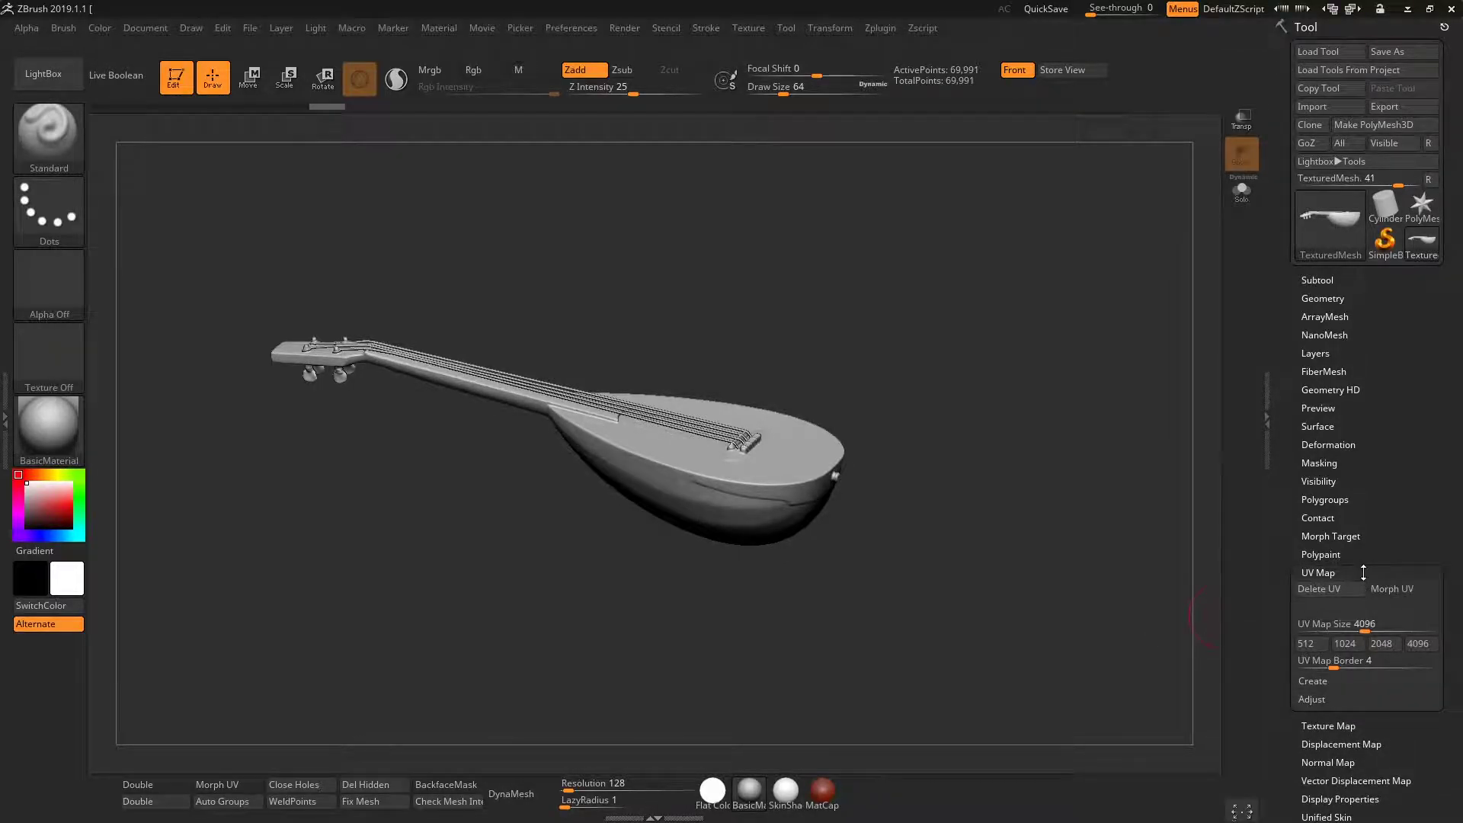
left_click(1363, 571)
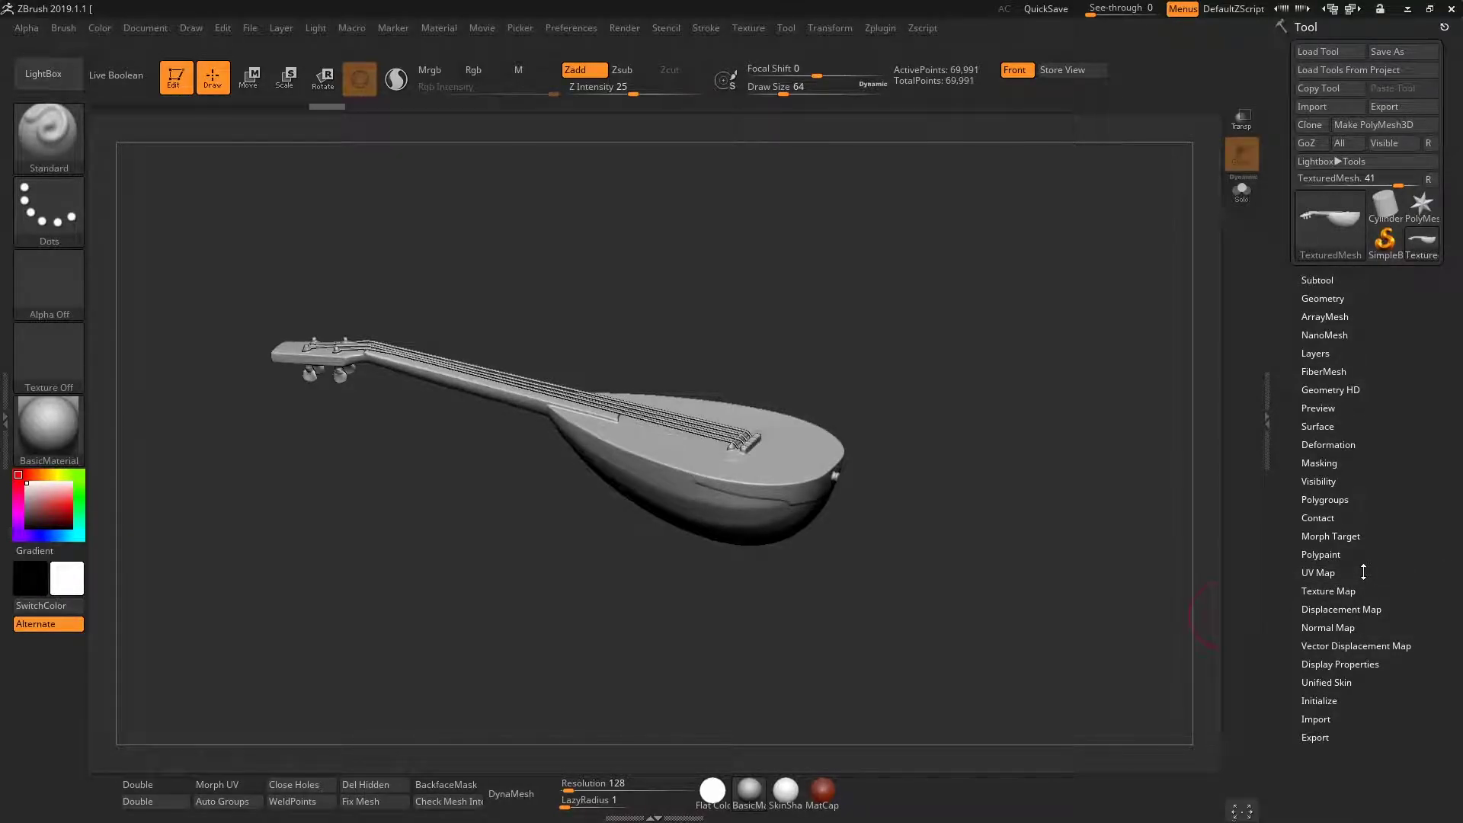
Generate the lute's texture map with Texture Map > Create > New From Polypaint
left_click(1363, 573)
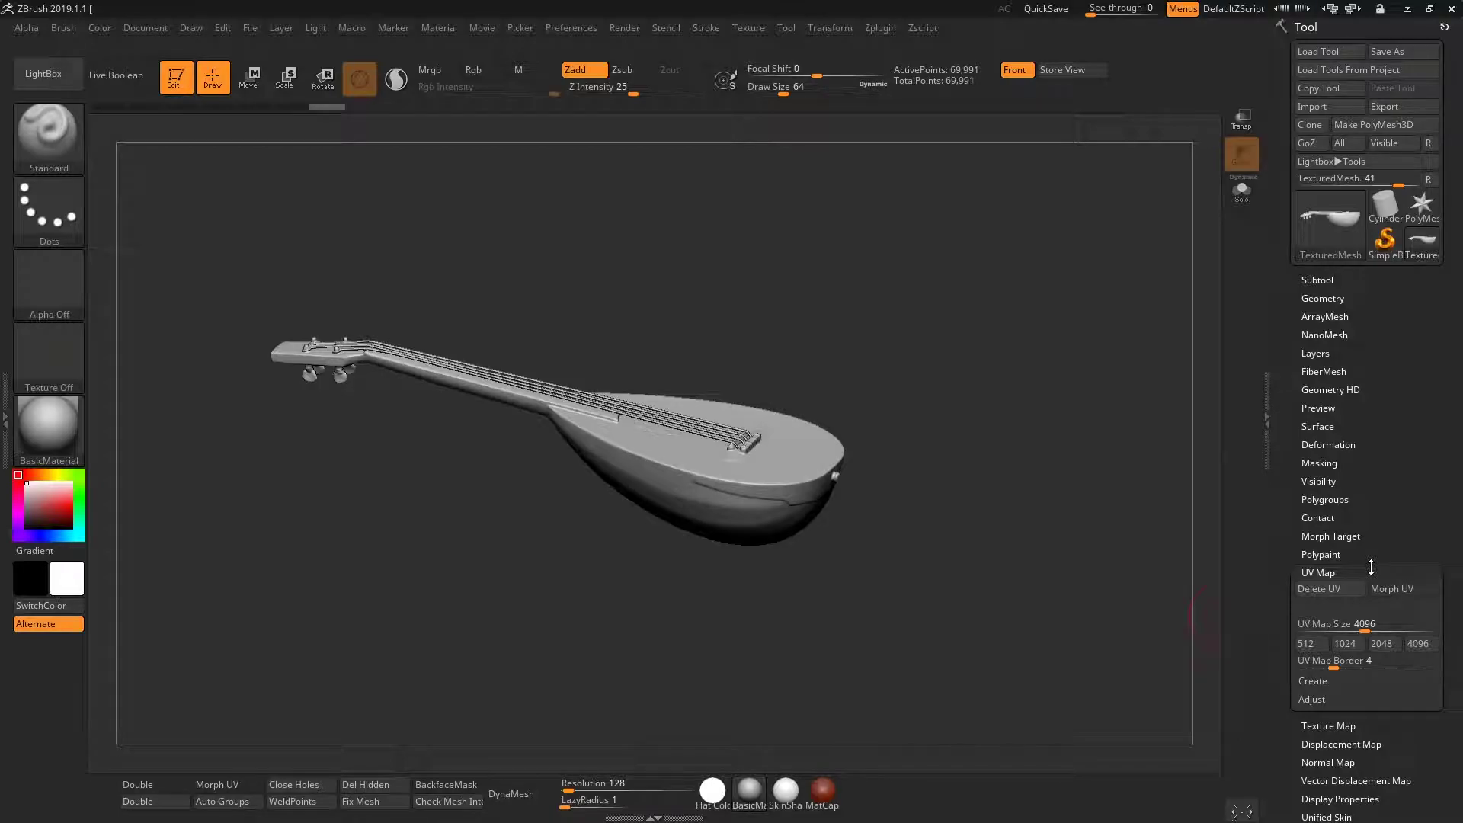
left_click(1370, 570)
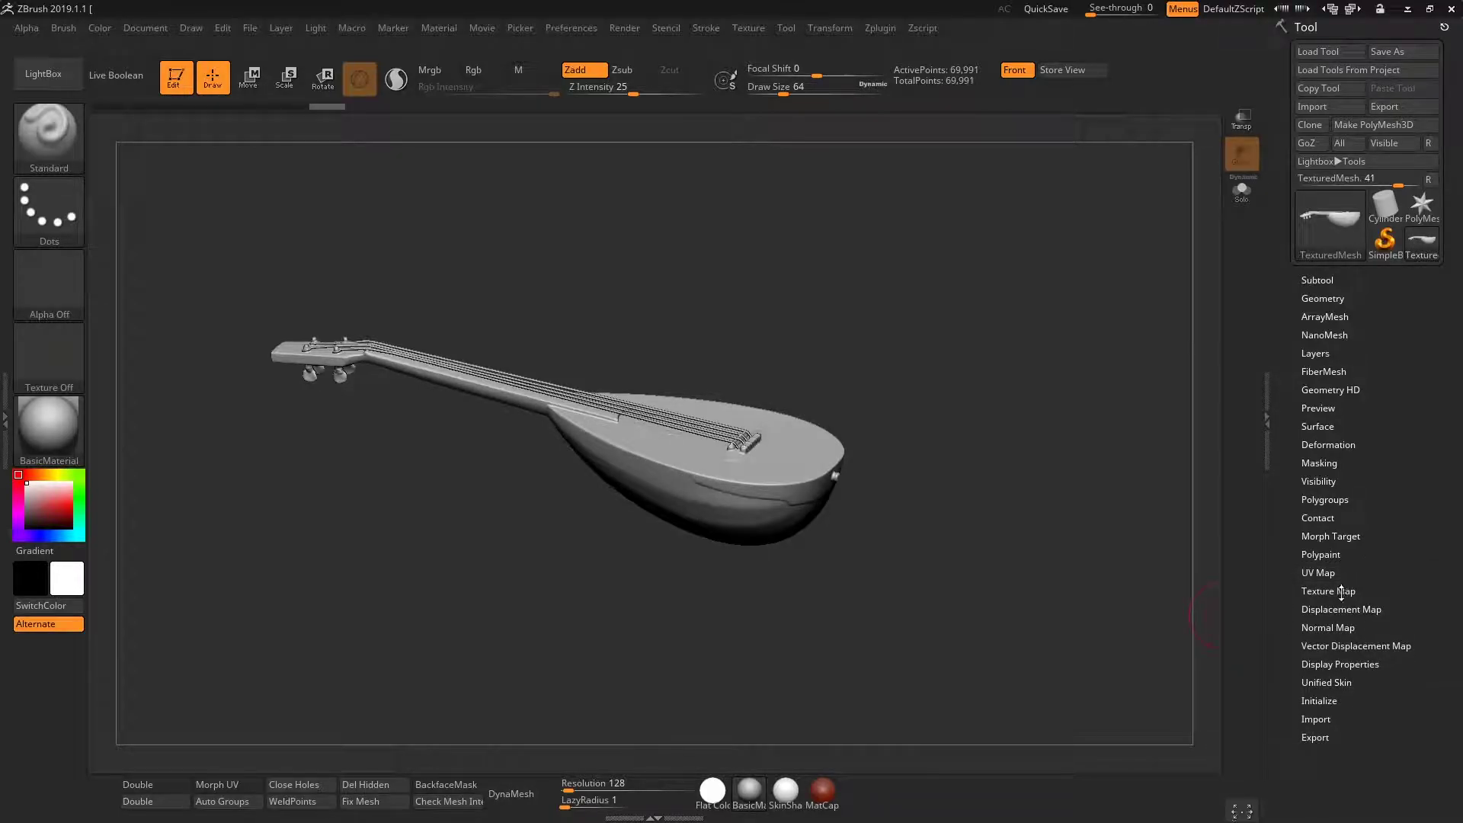
left_click(1338, 591)
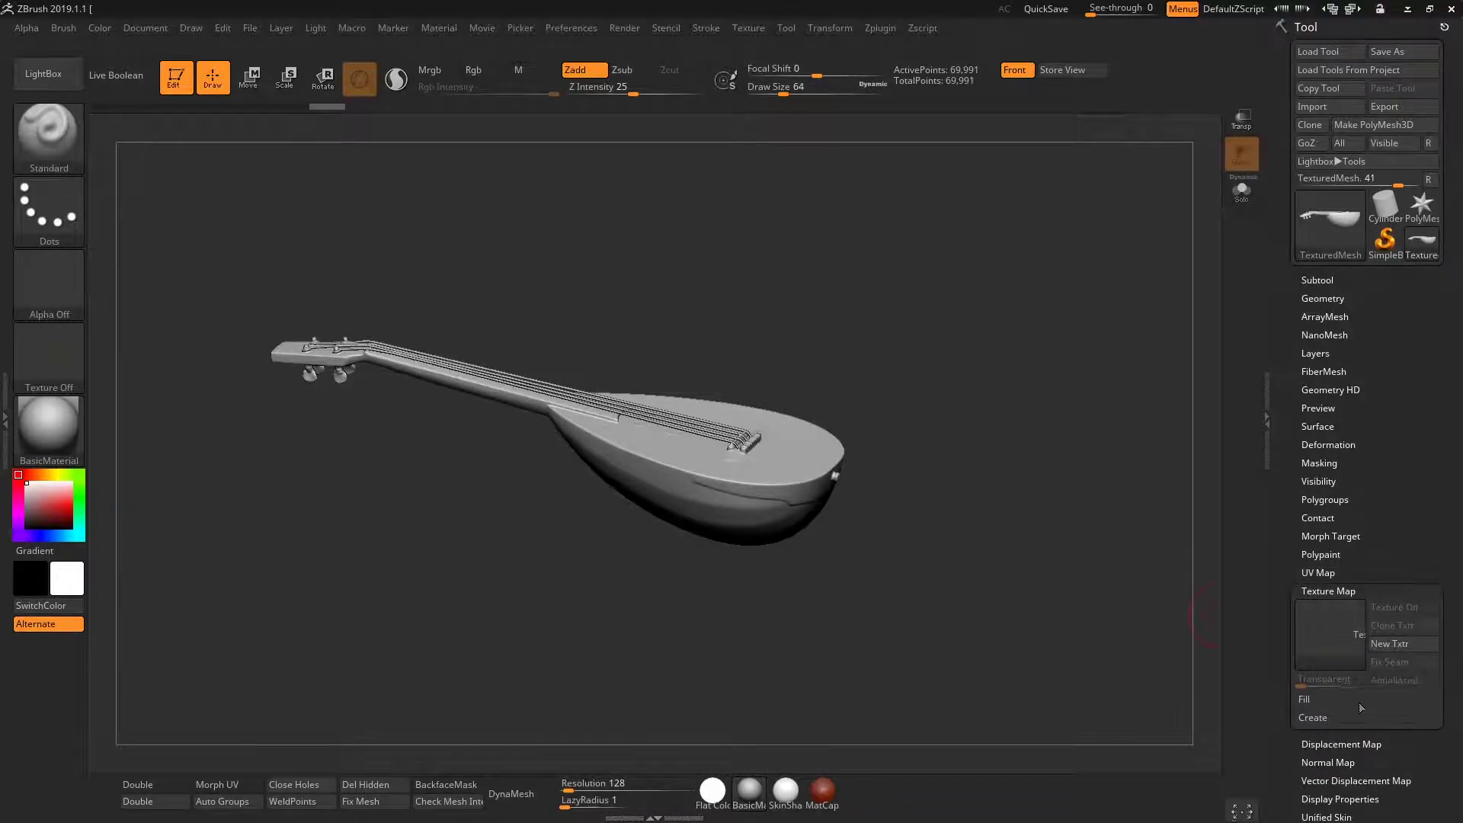
left_click(1317, 724)
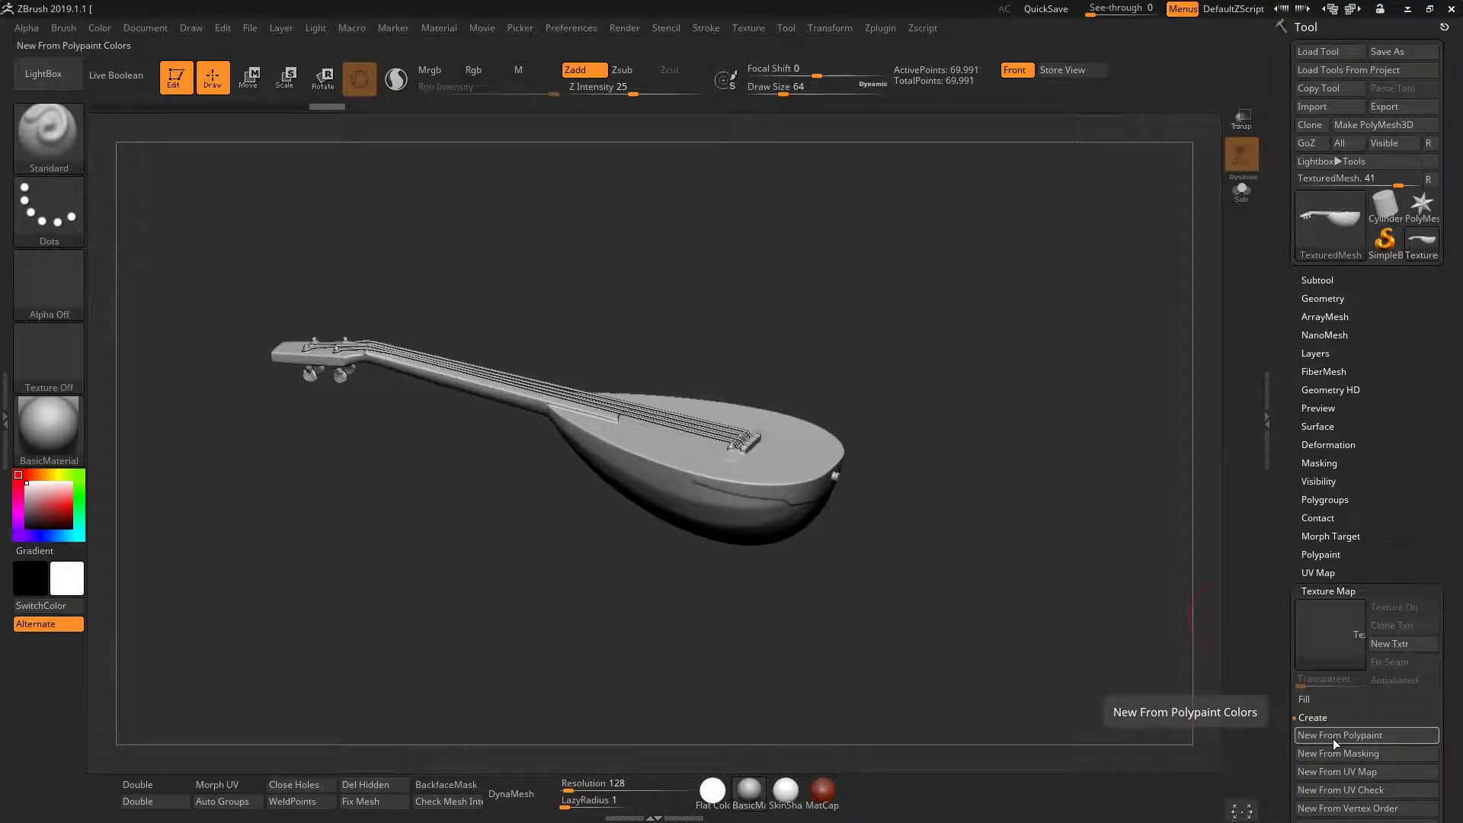
left_click(1333, 735)
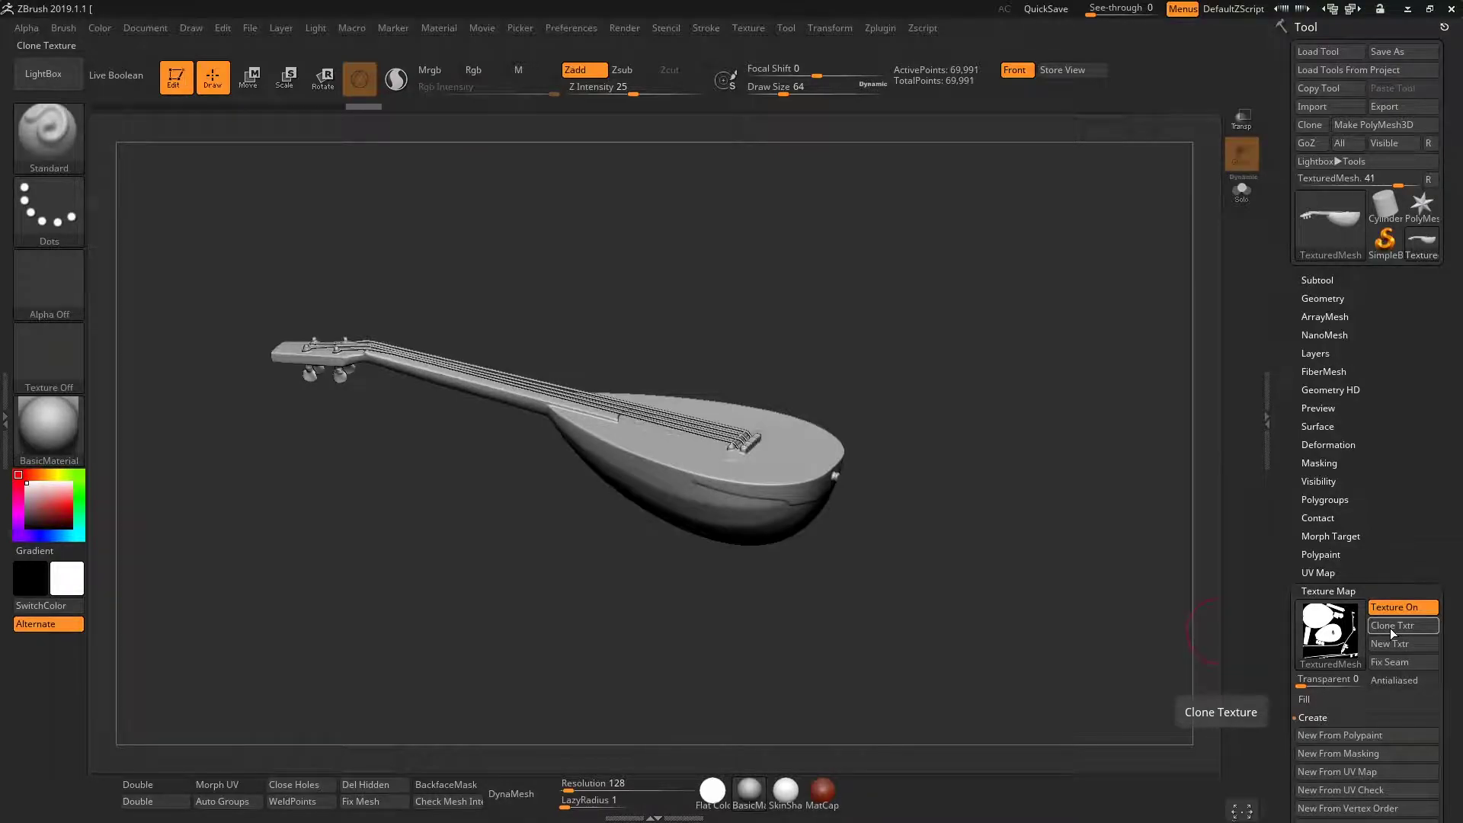
Clone the new texture and begin exporting it as a JPEG named Alpha
left_click(1390, 628)
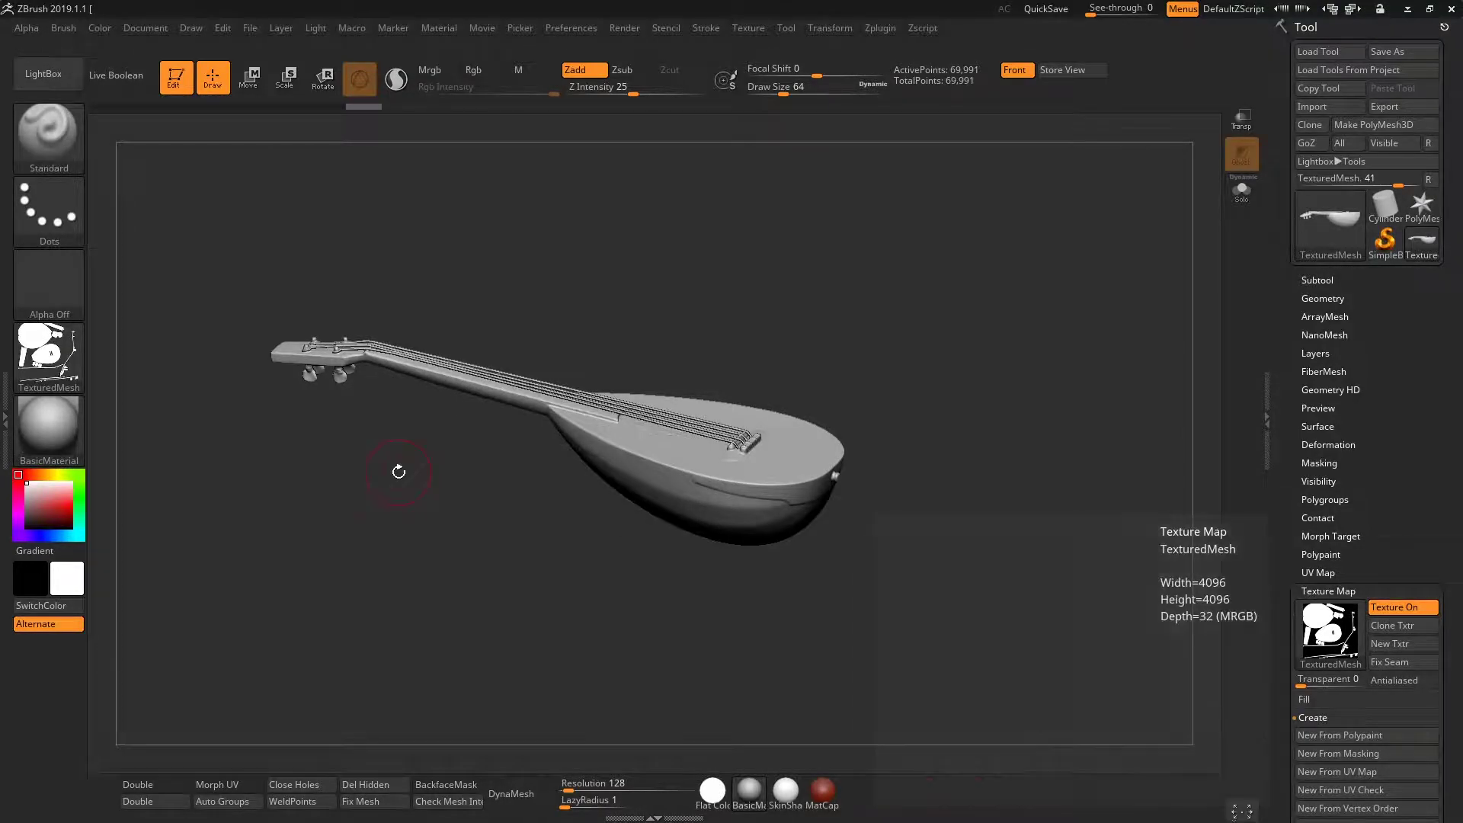
mouse_move(48, 354)
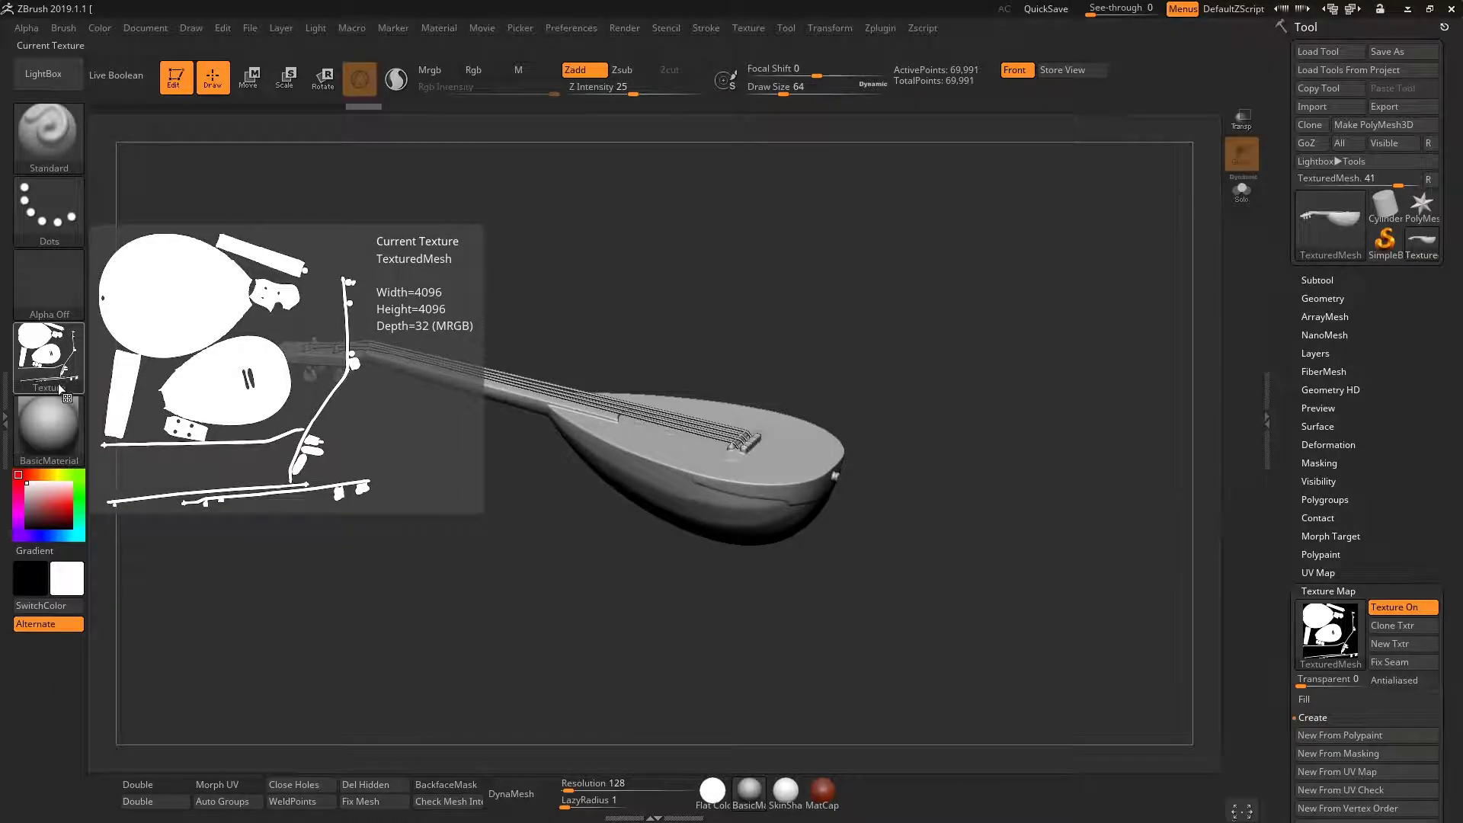
left_click(60, 382)
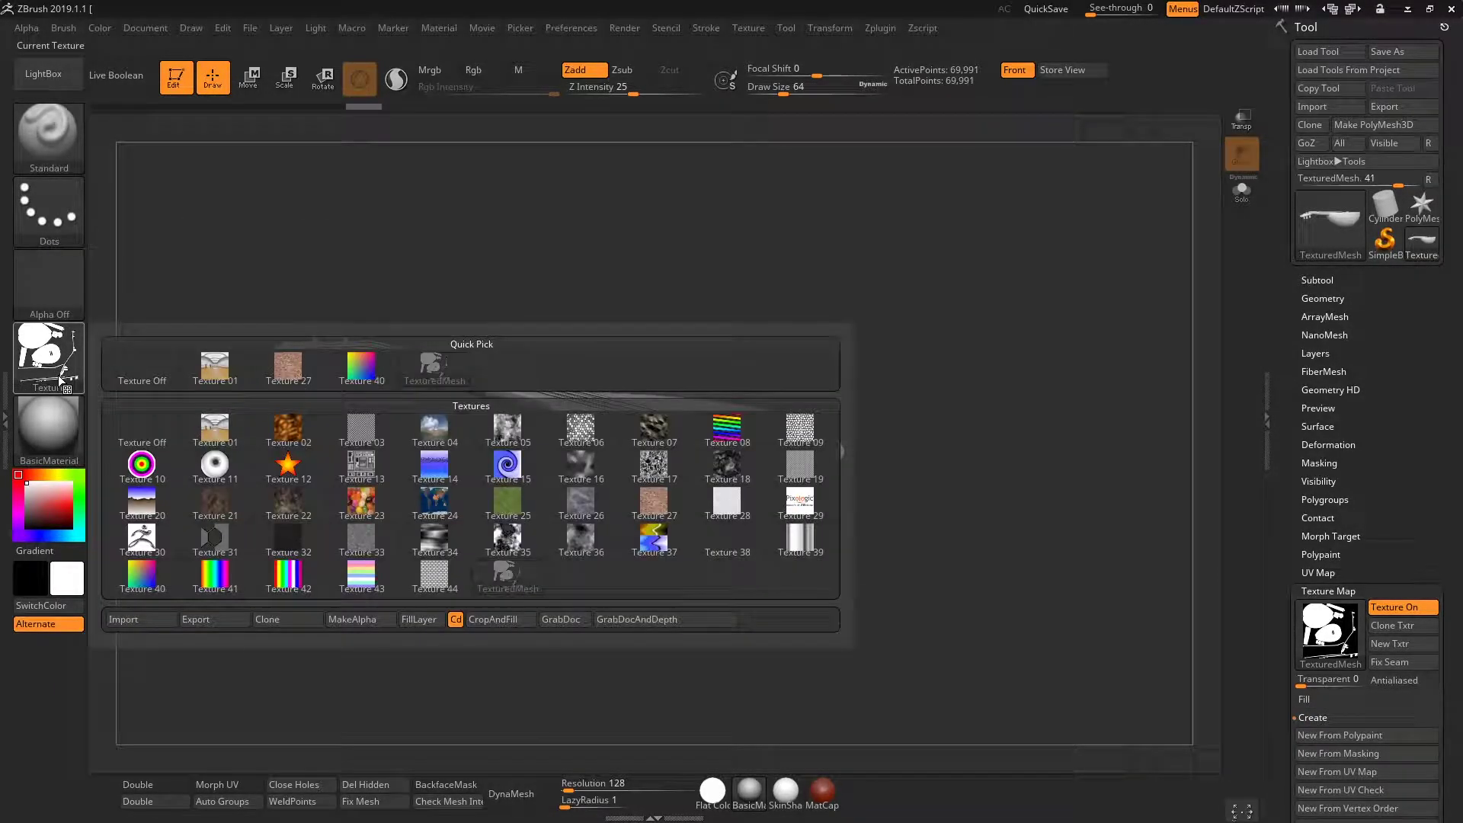
left_click(196, 619)
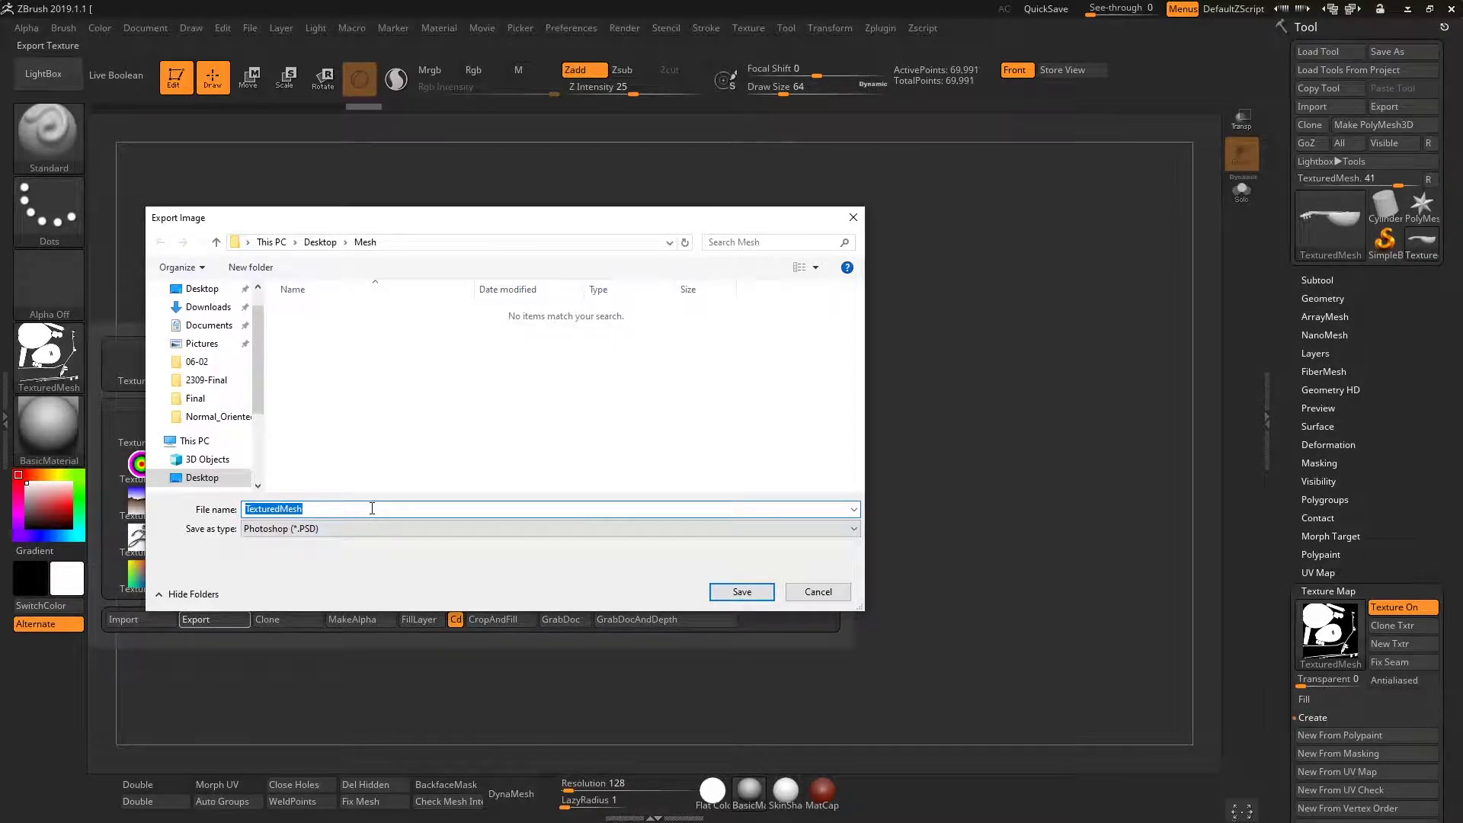
type("Alpha")
left_click(402, 529)
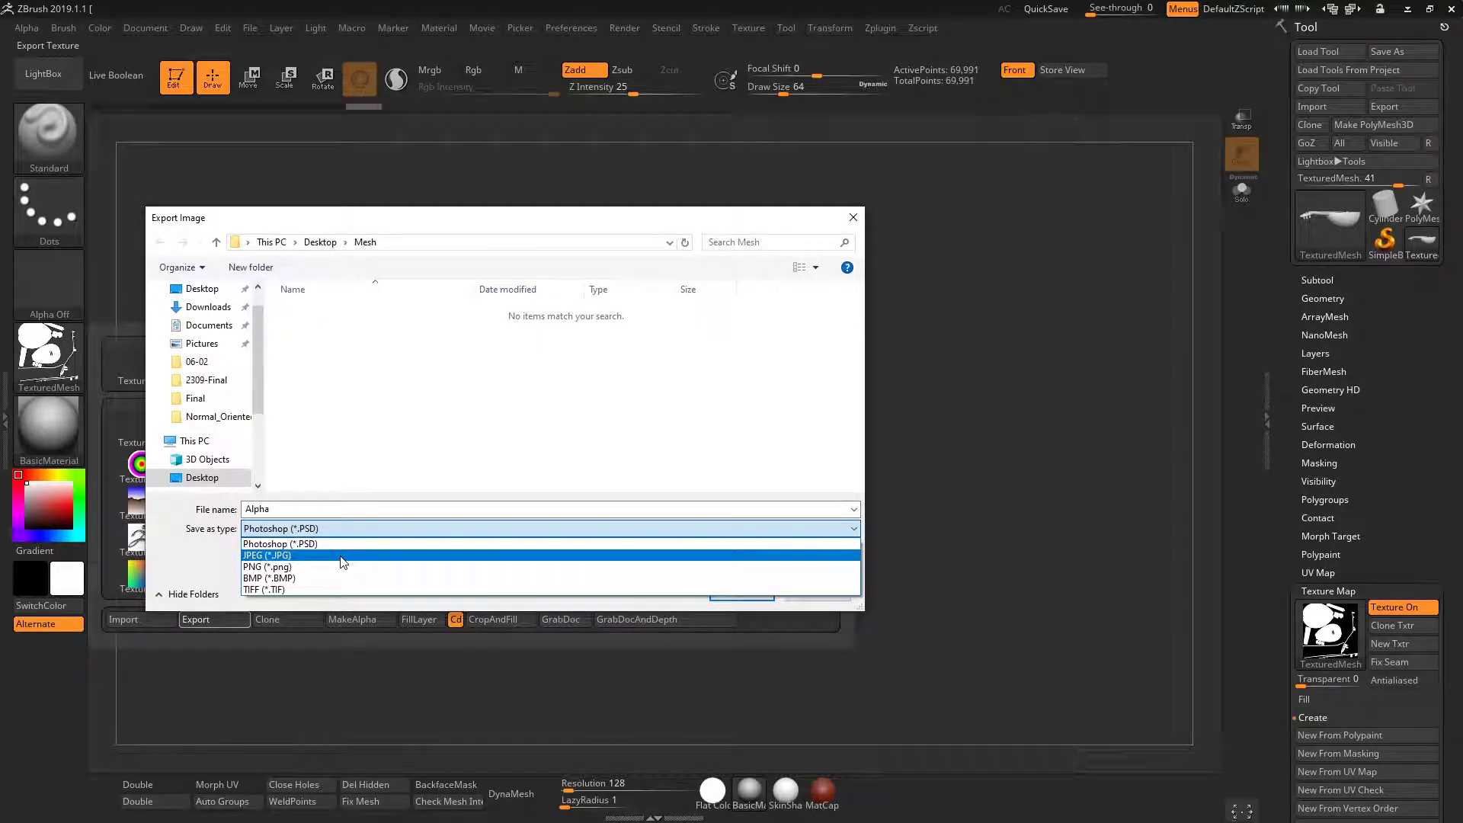
left_click(342, 556)
Save Alpha and confirm the export at a 4096 × 4096 crop with Quality 100
left_click(743, 595)
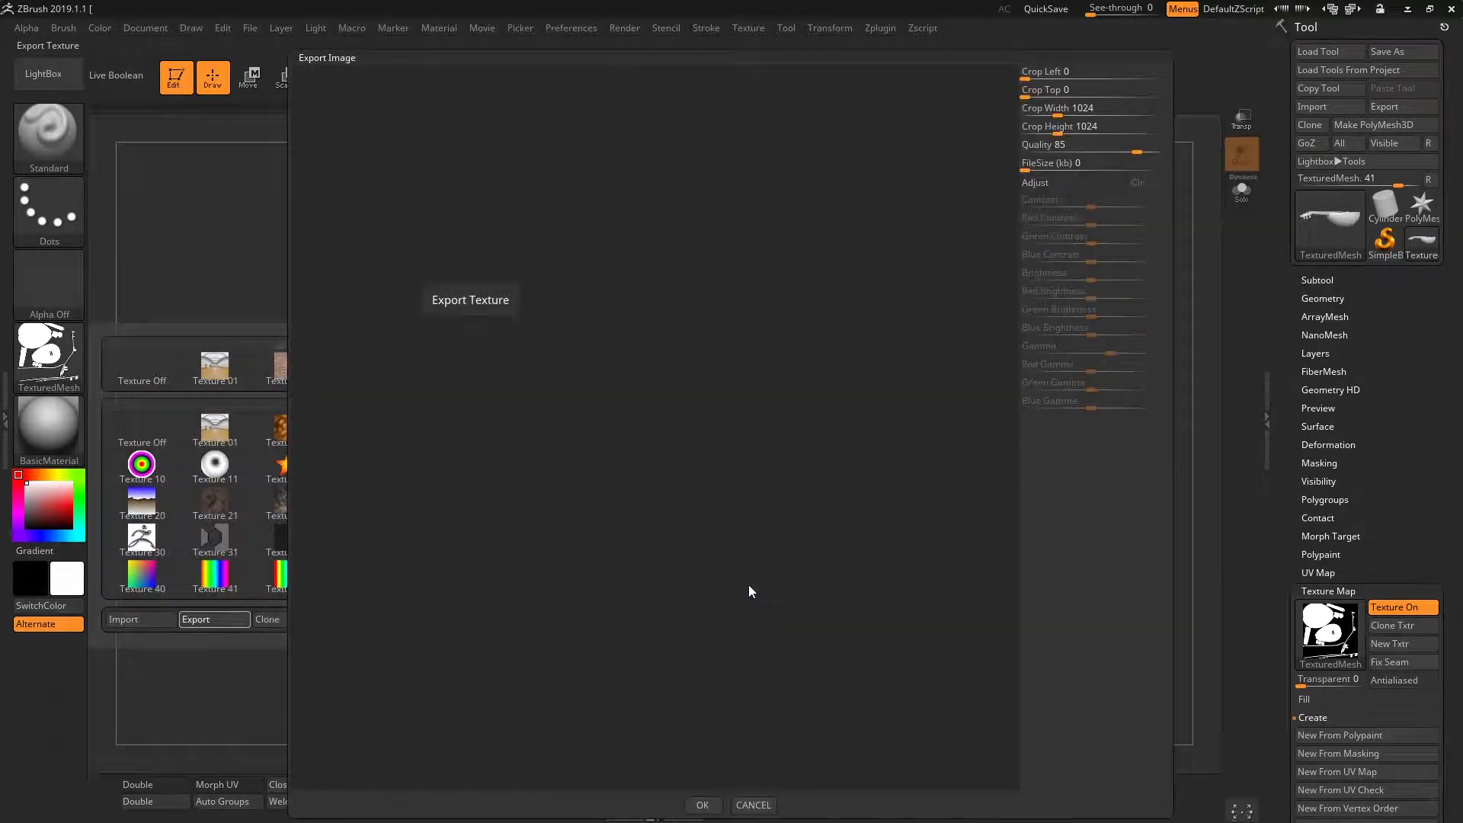
left_click_drag(780, 394, 842, 499)
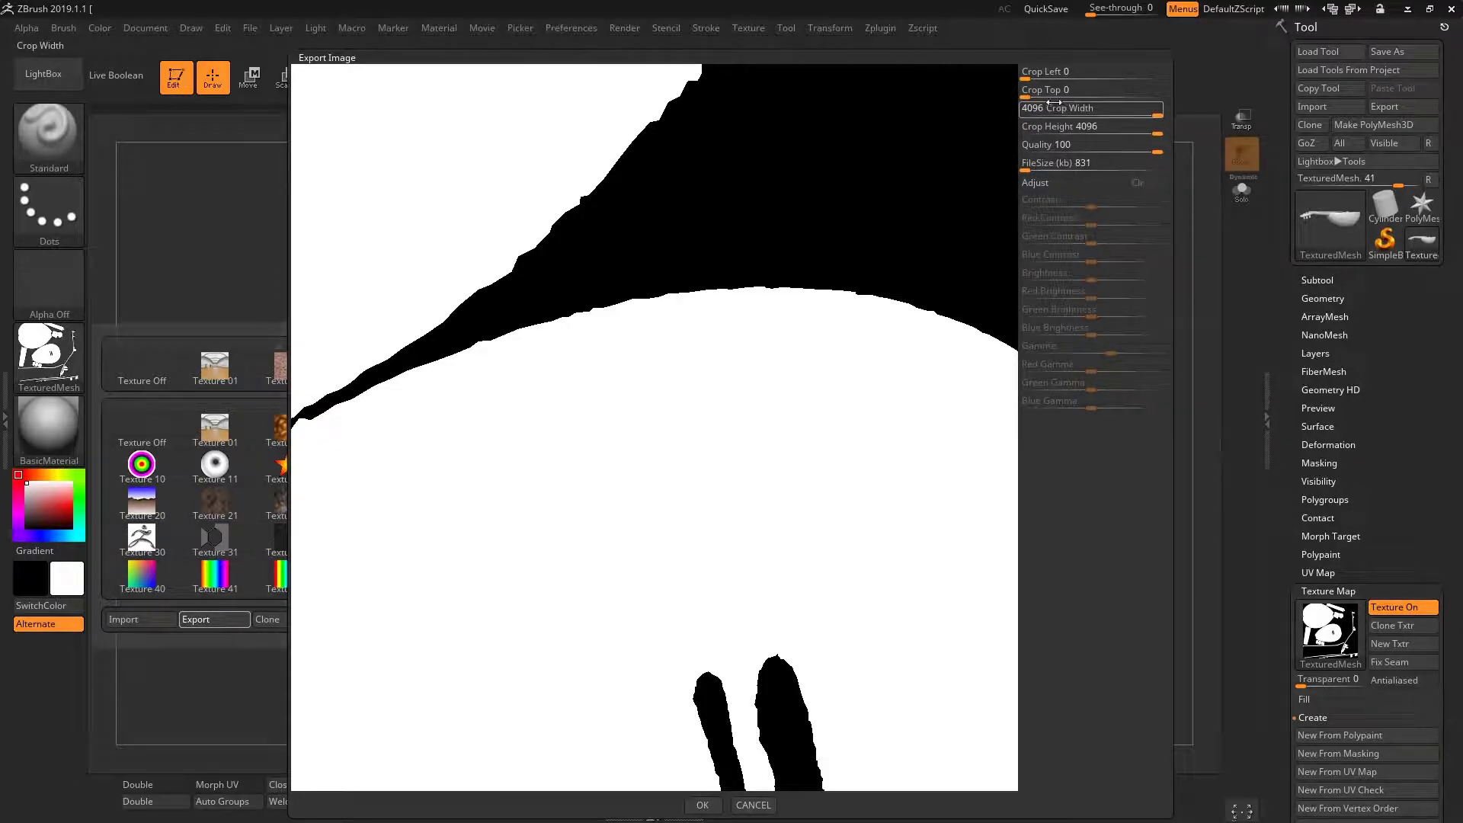
left_click(1059, 89)
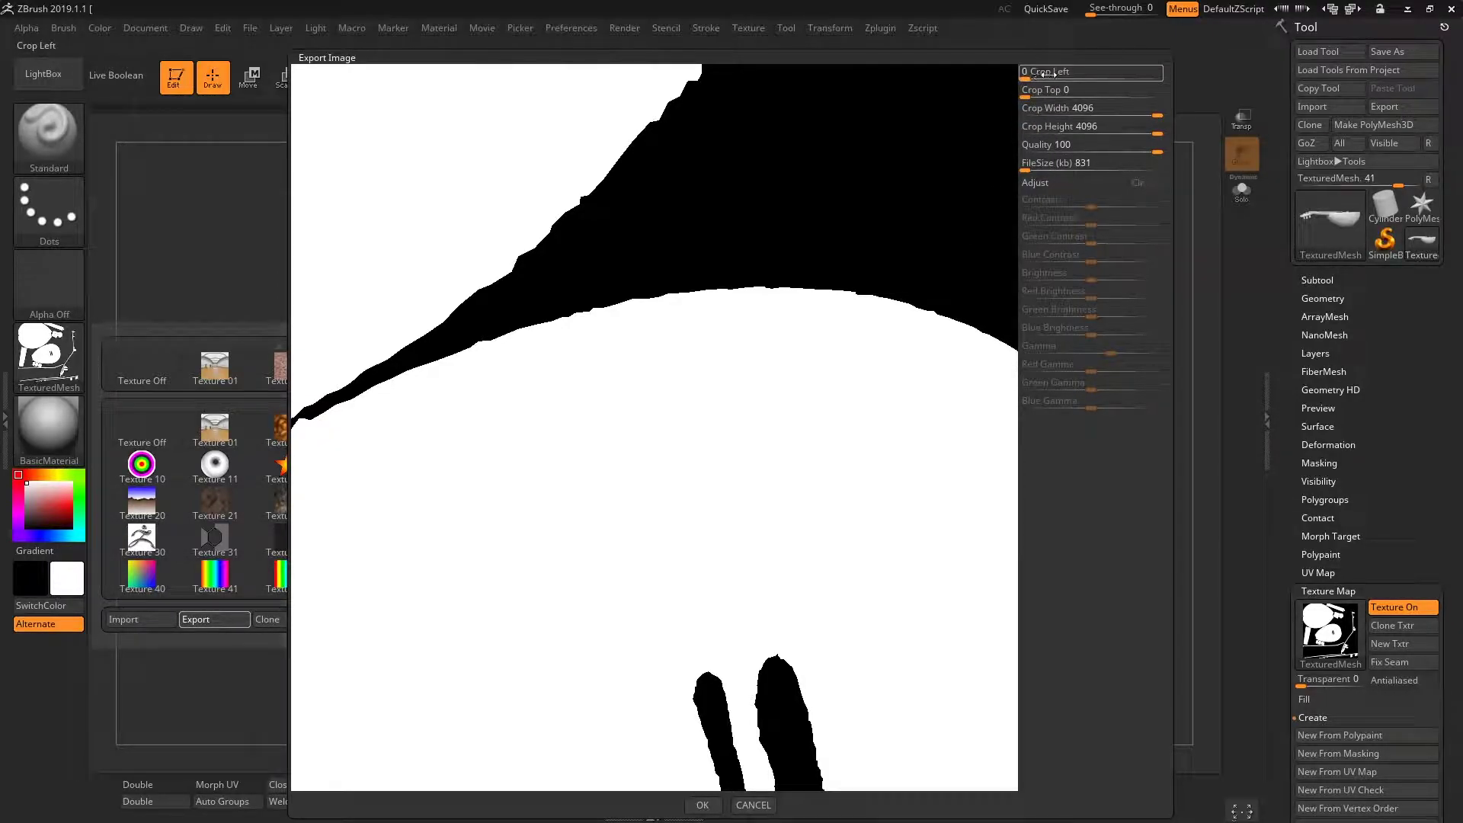
left_click(1062, 90)
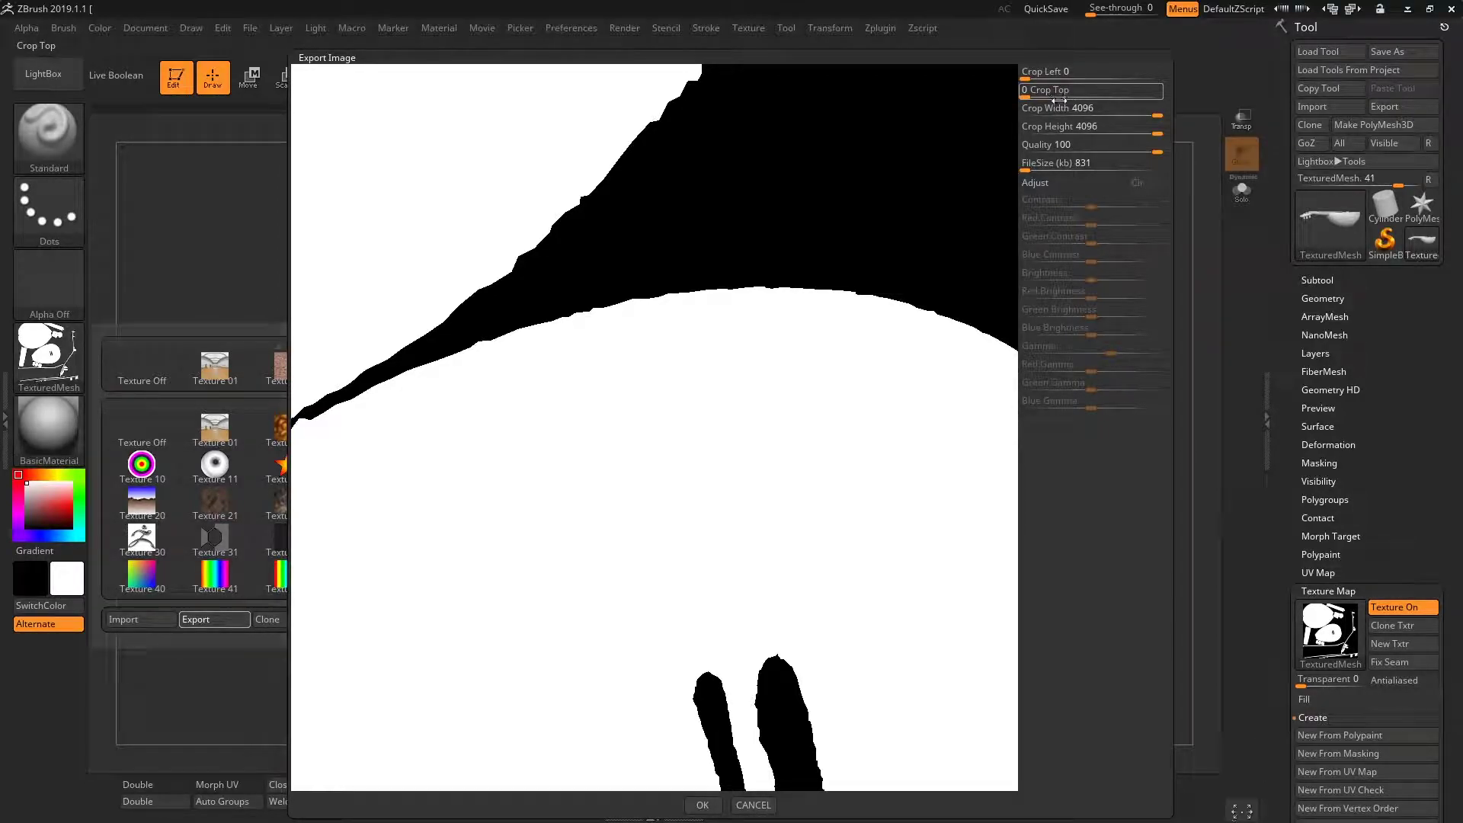
left_click(1071, 109)
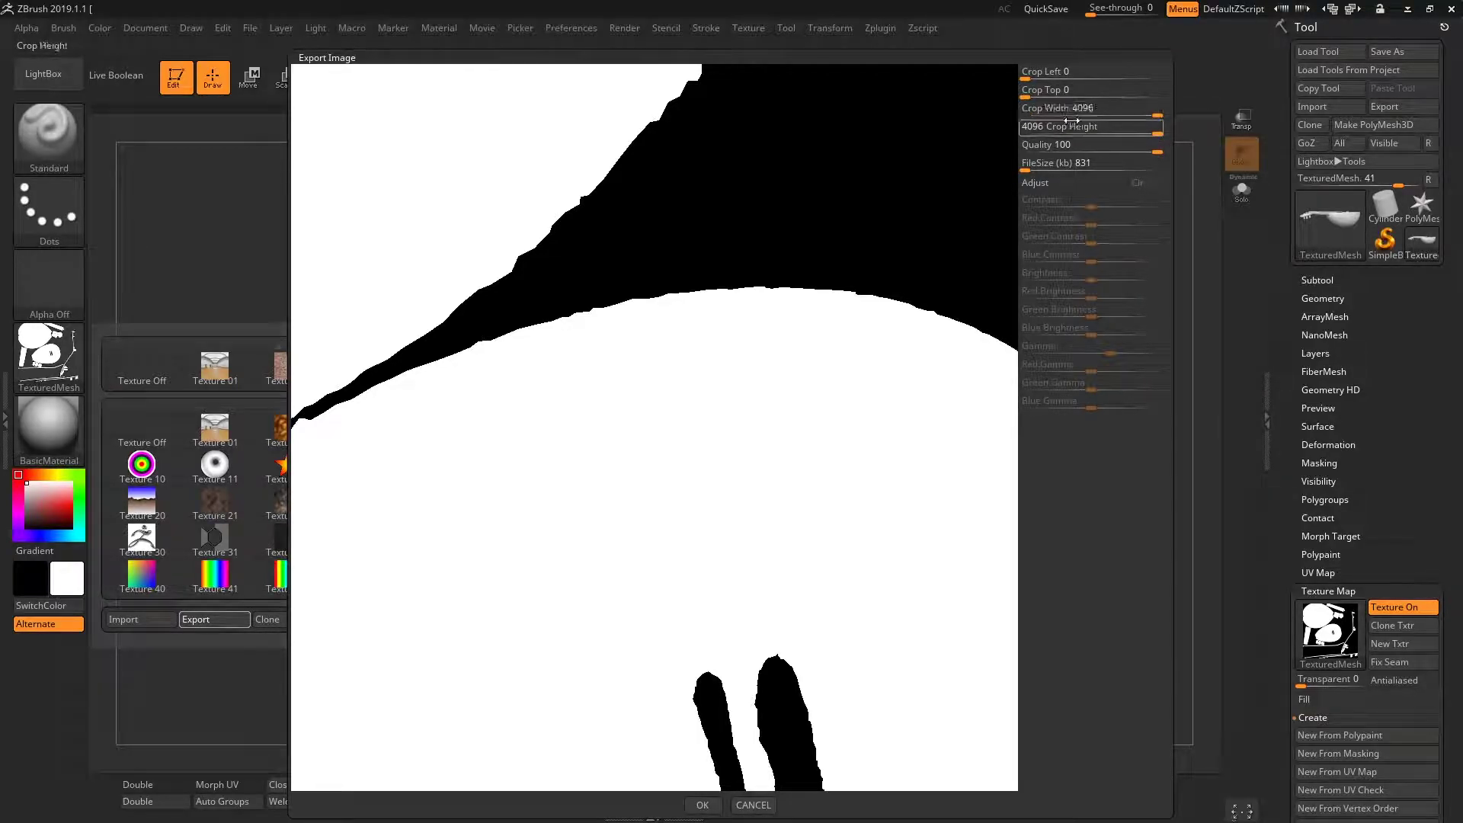
left_click(702, 804)
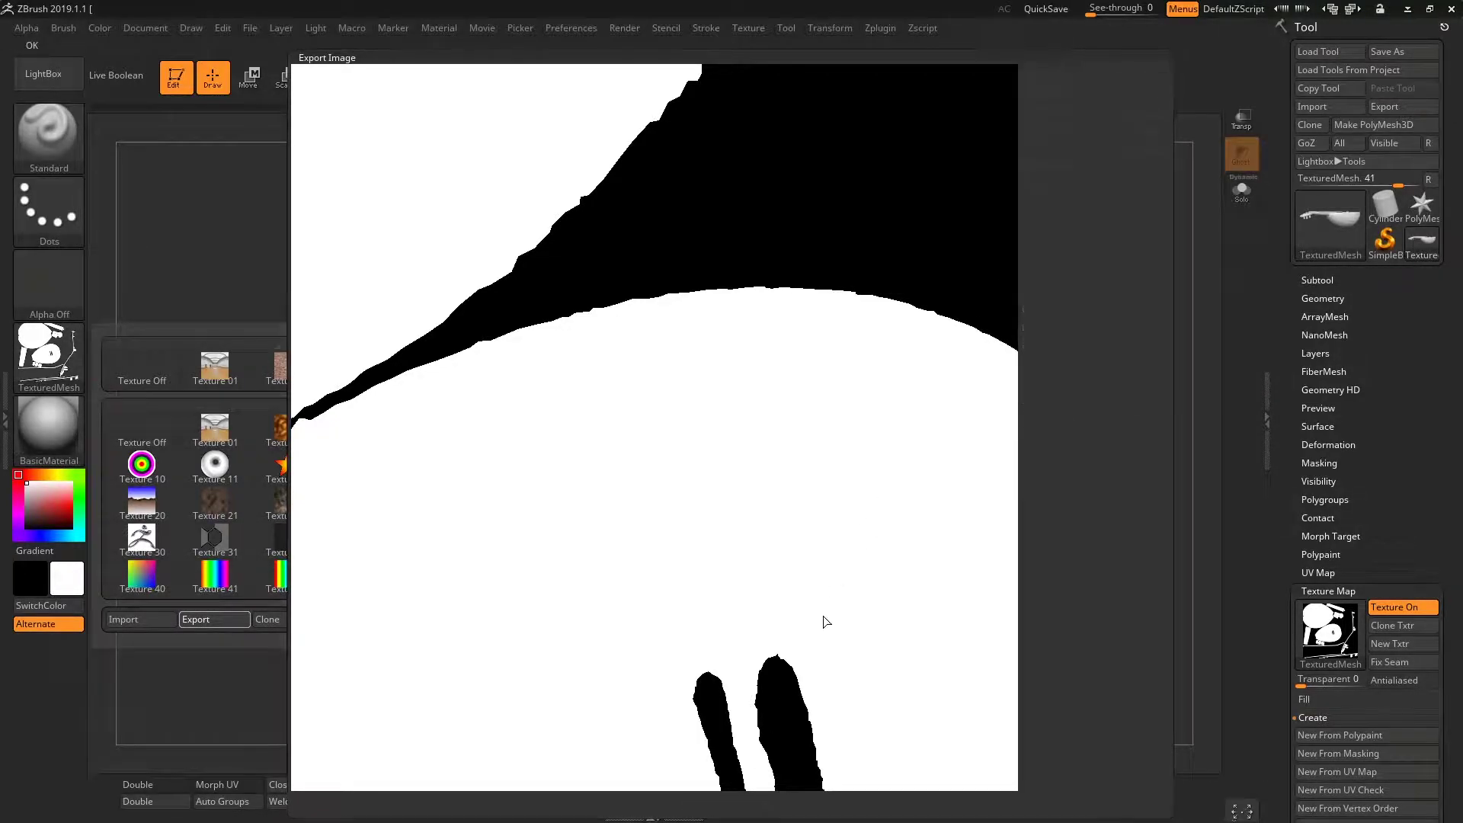
Open Alpha from the Mesh folder in Photo Viewer and zoom in and out on its UV islands
left_click(1407, 8)
double_click(720, 414)
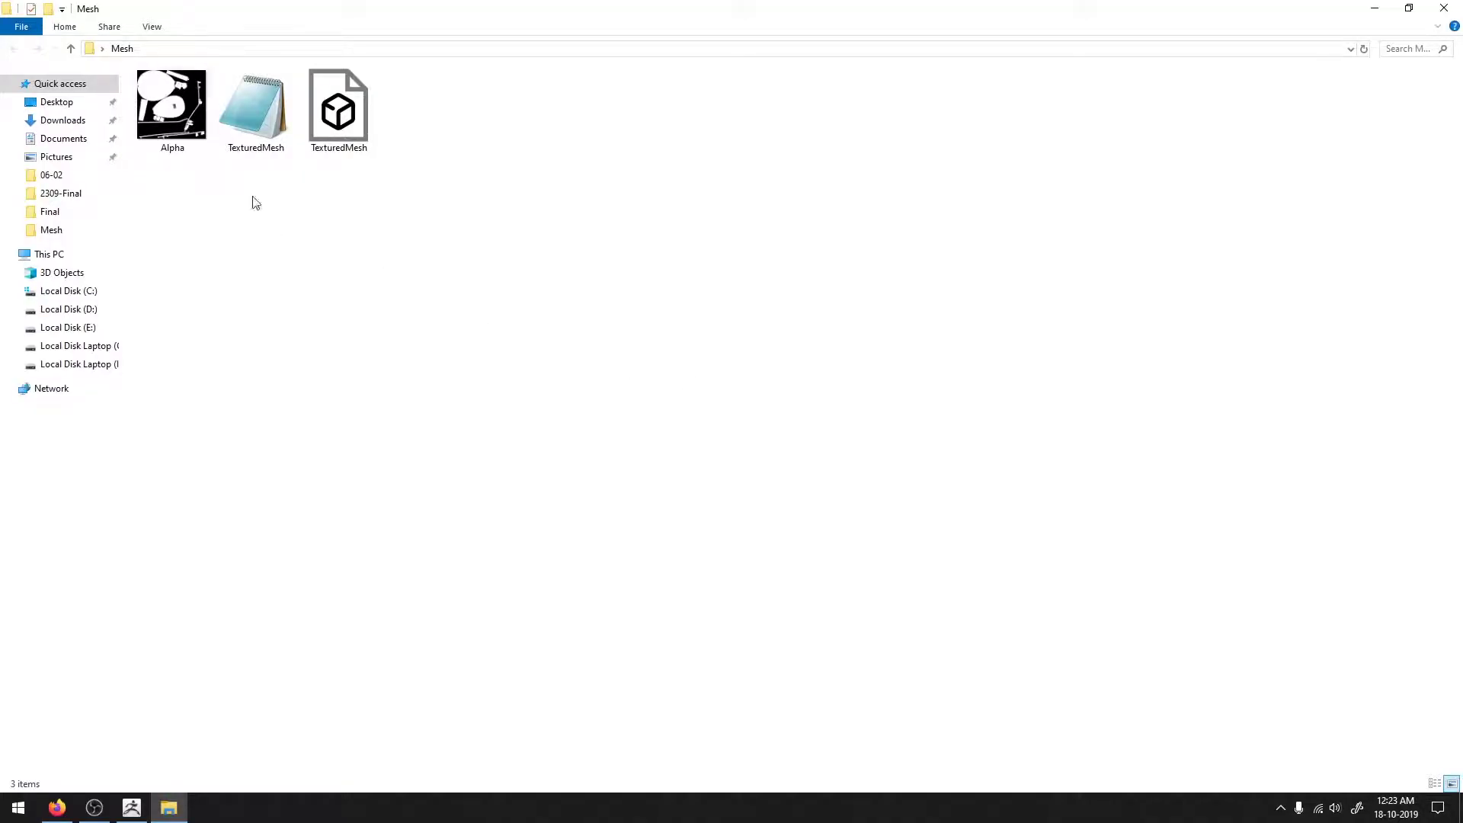
double_click(171, 111)
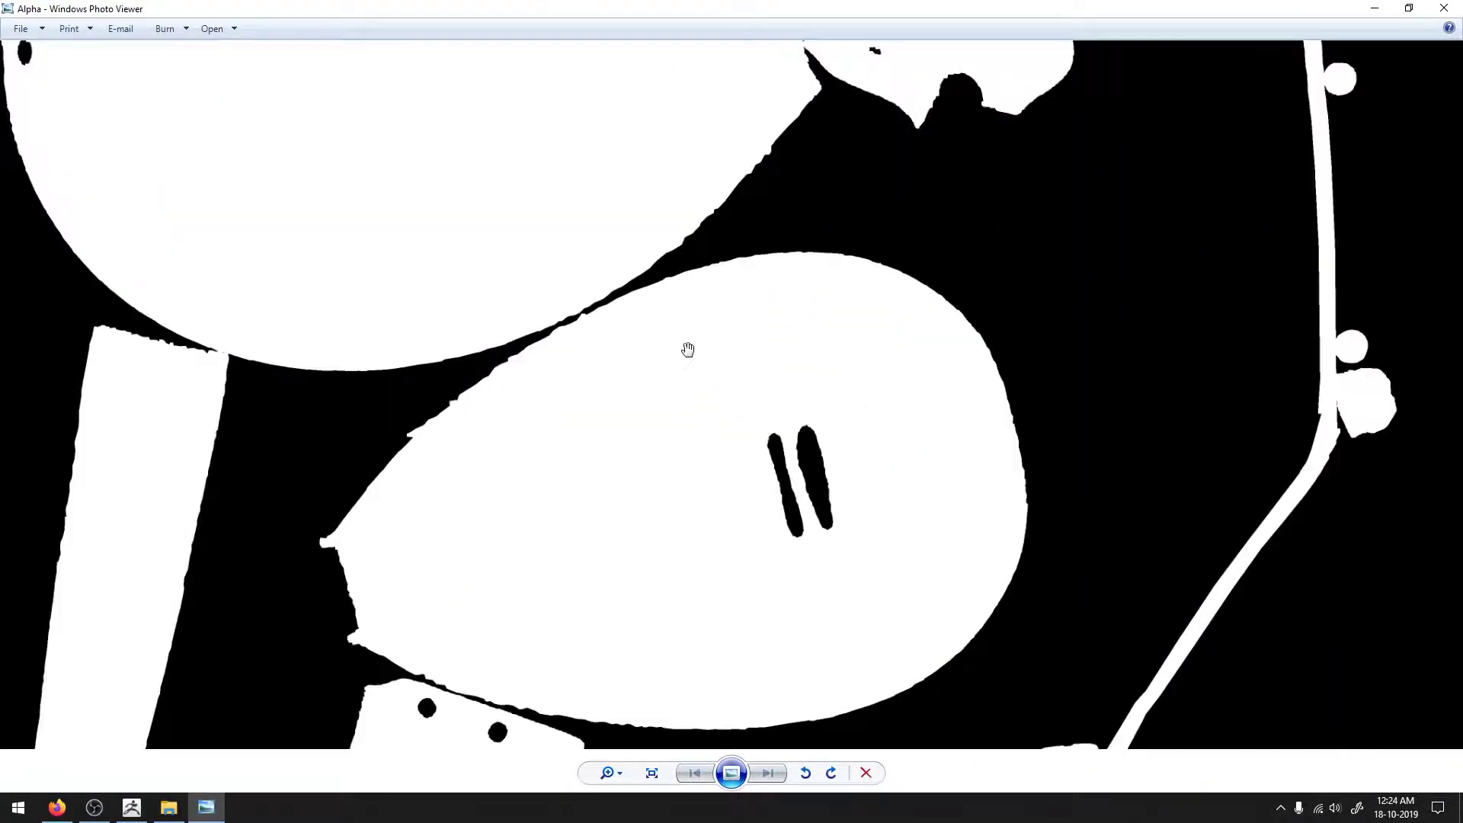
scroll(686, 348, "up", 3)
scroll(686, 349, "up", 3)
scroll(656, 470, "down", 3)
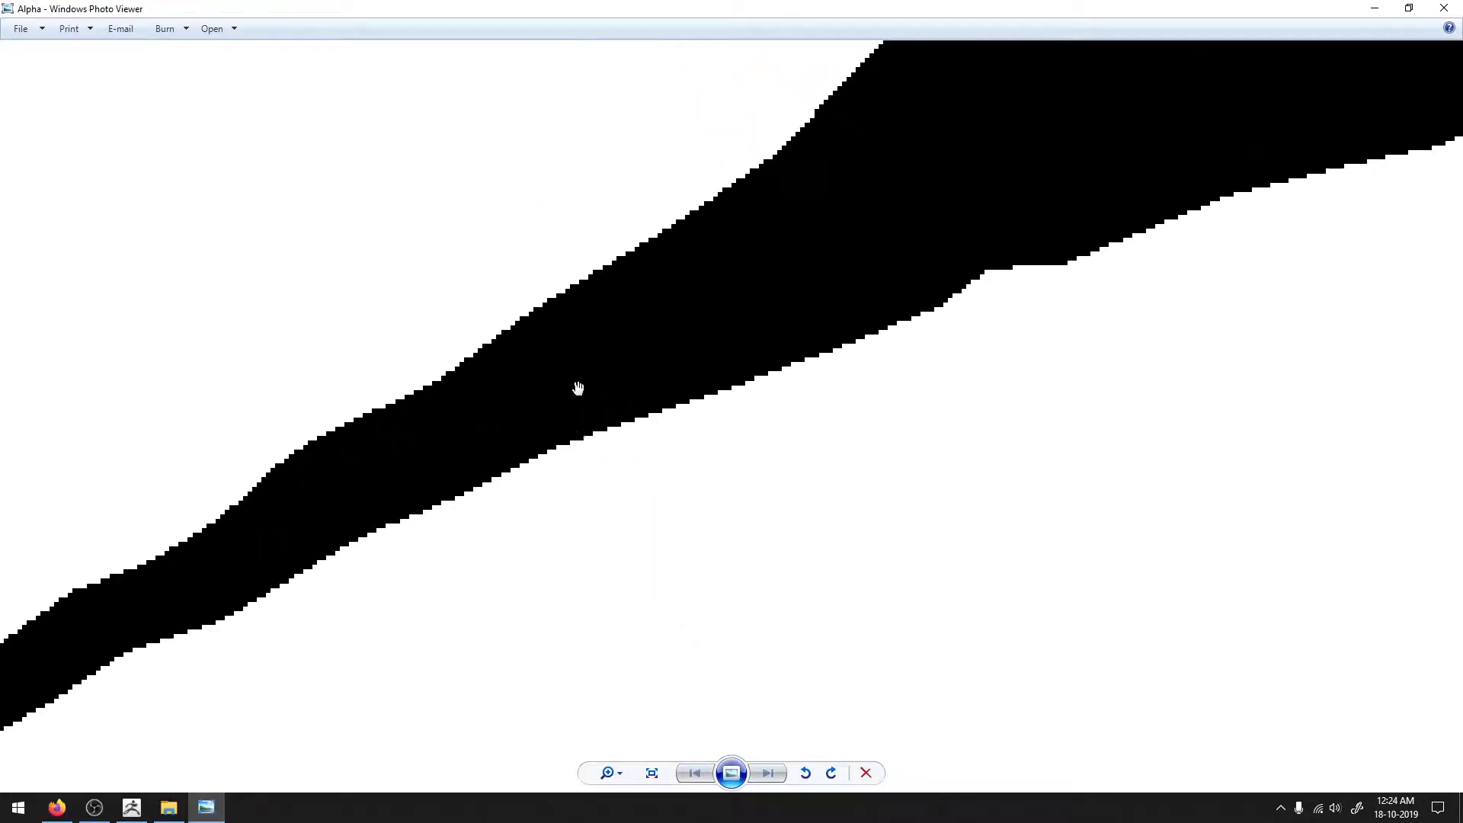
scroll(582, 392, "down", 2)
scroll(522, 417, "down", 2)
scroll(522, 417, "down", 3)
scroll(428, 434, "up", 3)
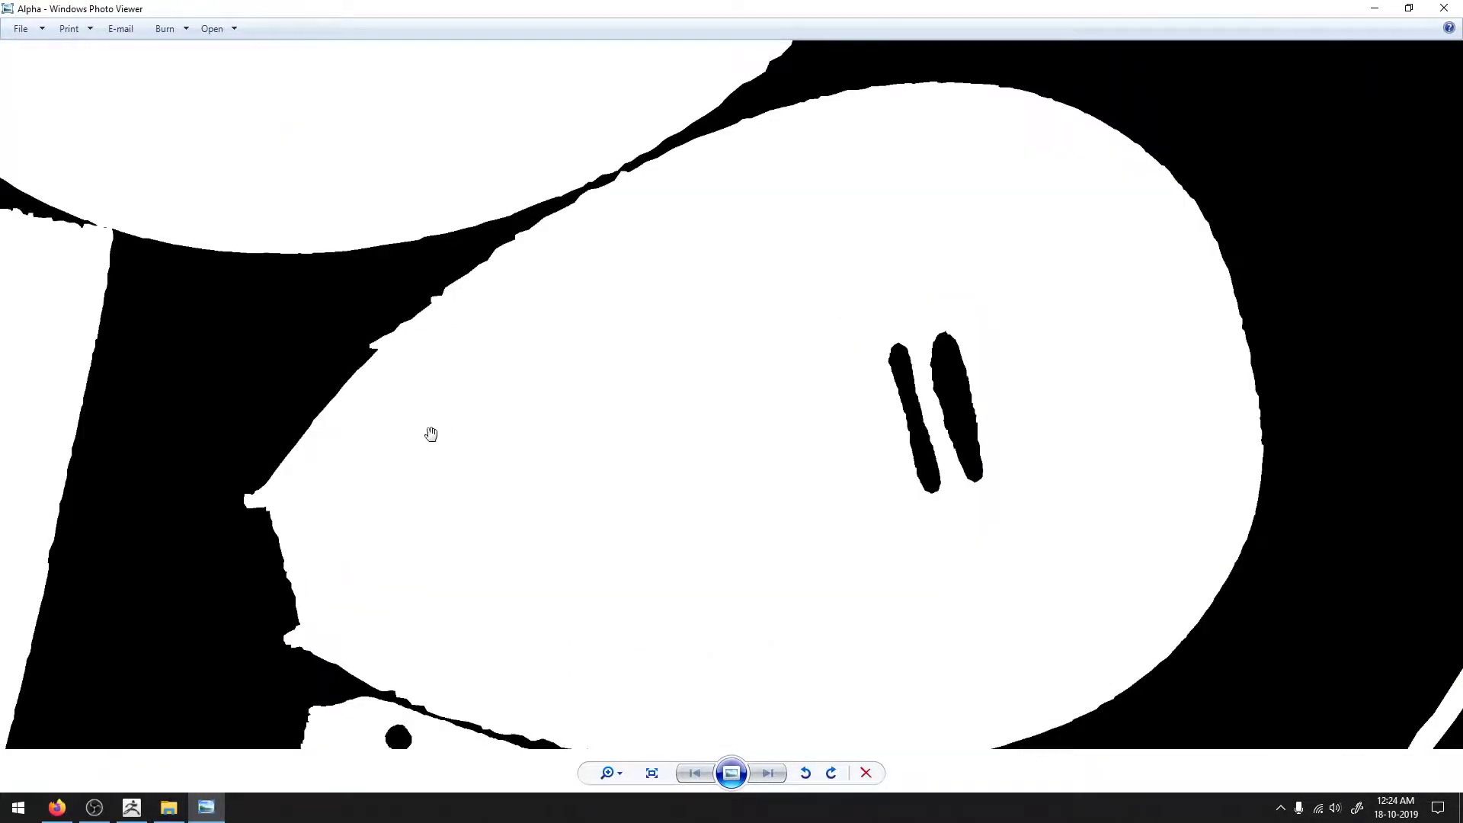
scroll(379, 418, "up", 2)
scroll(391, 418, "down", 5)
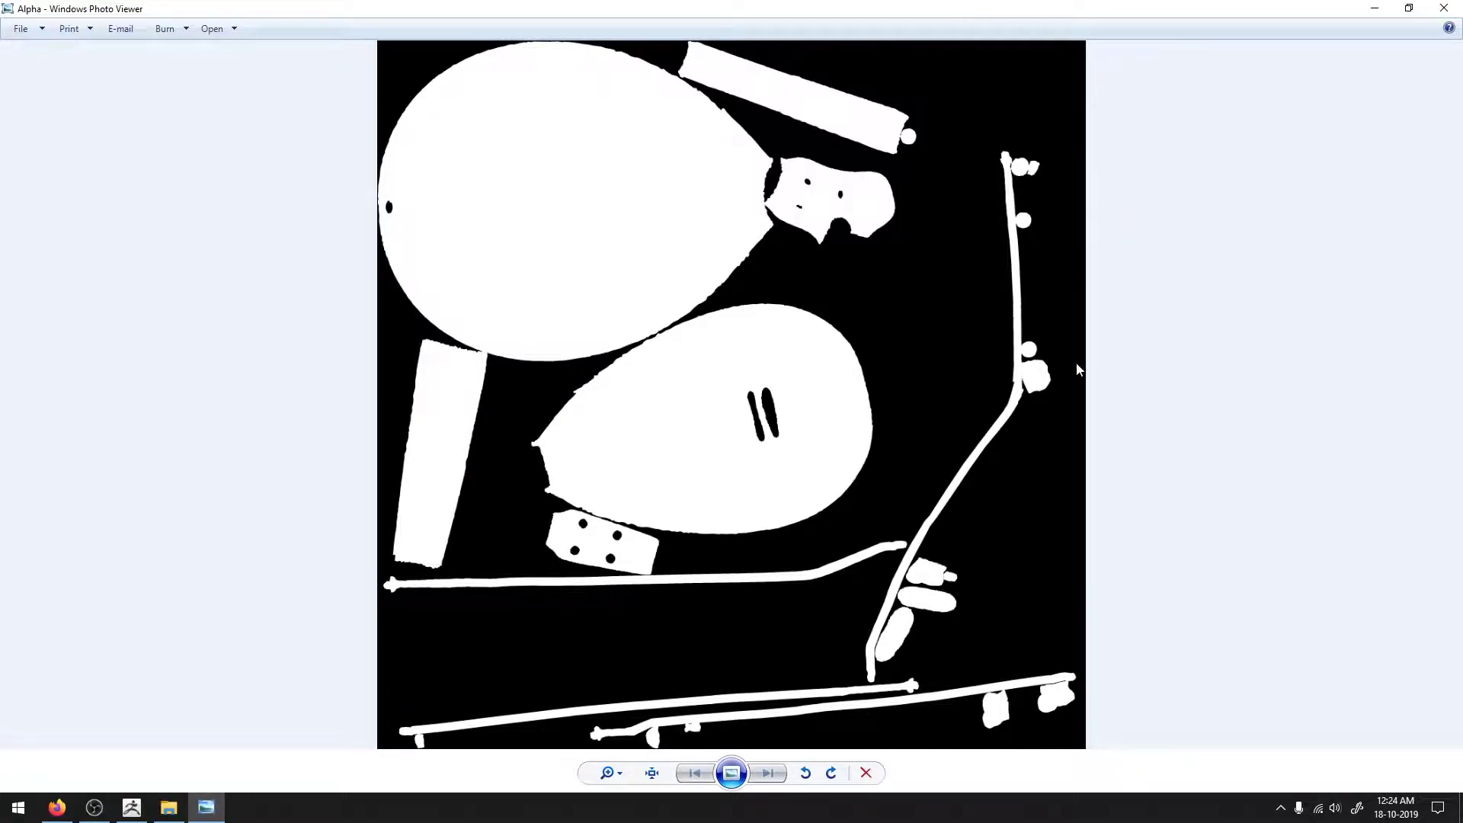
scroll(1053, 378, "up", 2)
scroll(1045, 368, "down", 3)
Close the image viewer and launch Adobe Photoshop CS6
left_click(1444, 8)
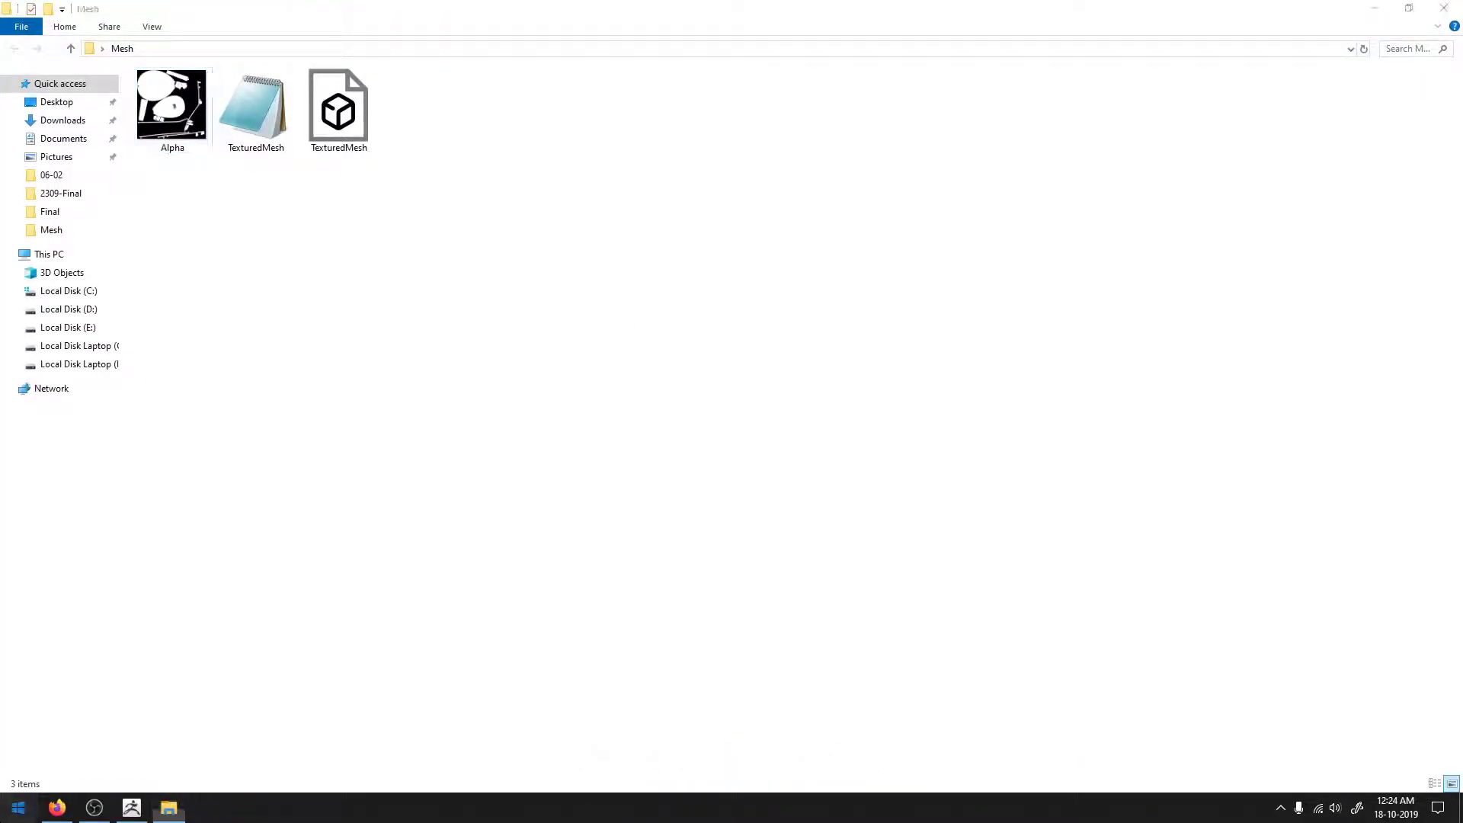
key("super")
left_click(879, 489)
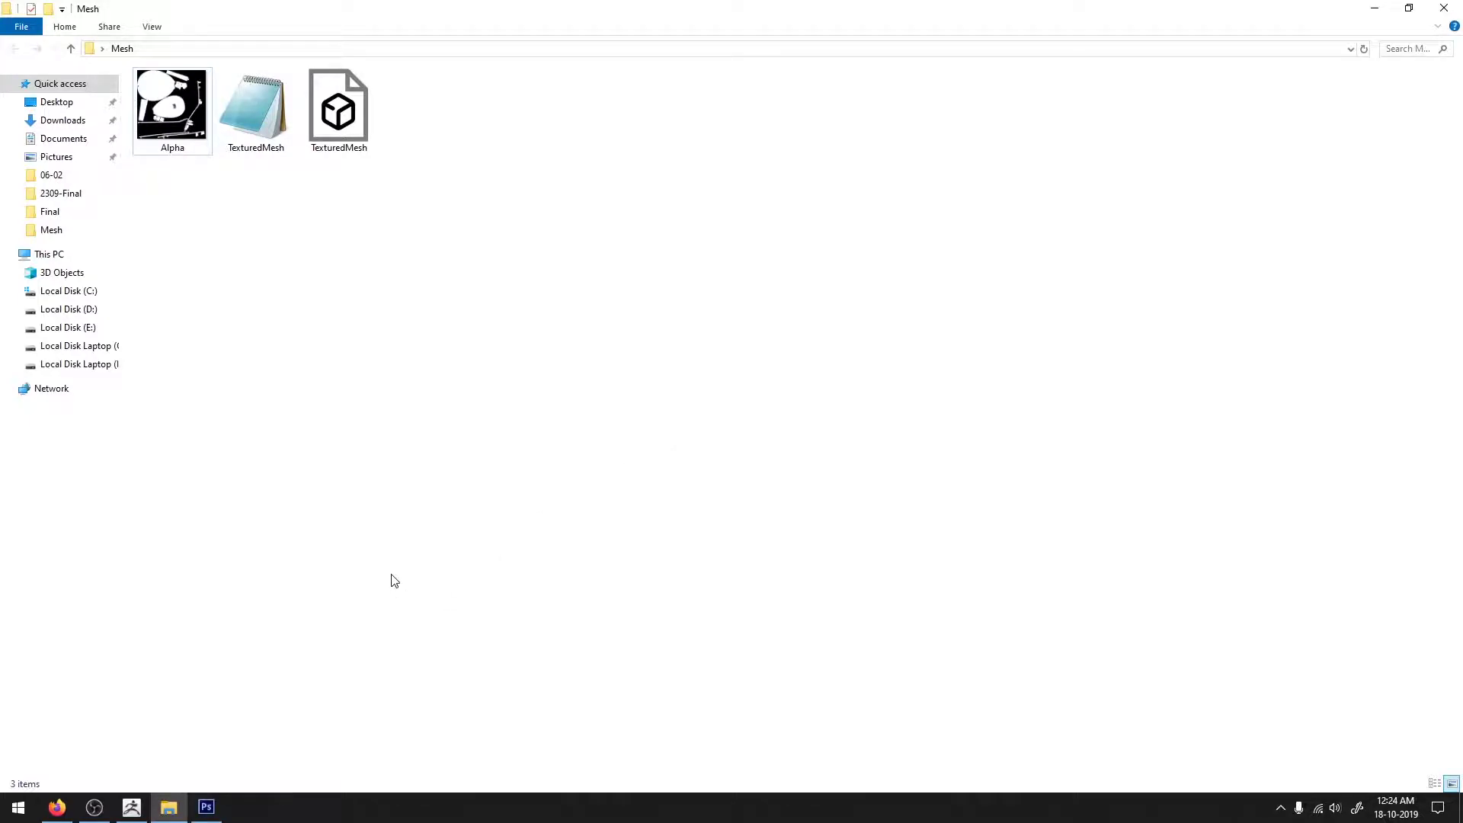
Paste the copied Color texture into the Mesh folder via Local Disk (D:)
key("super")
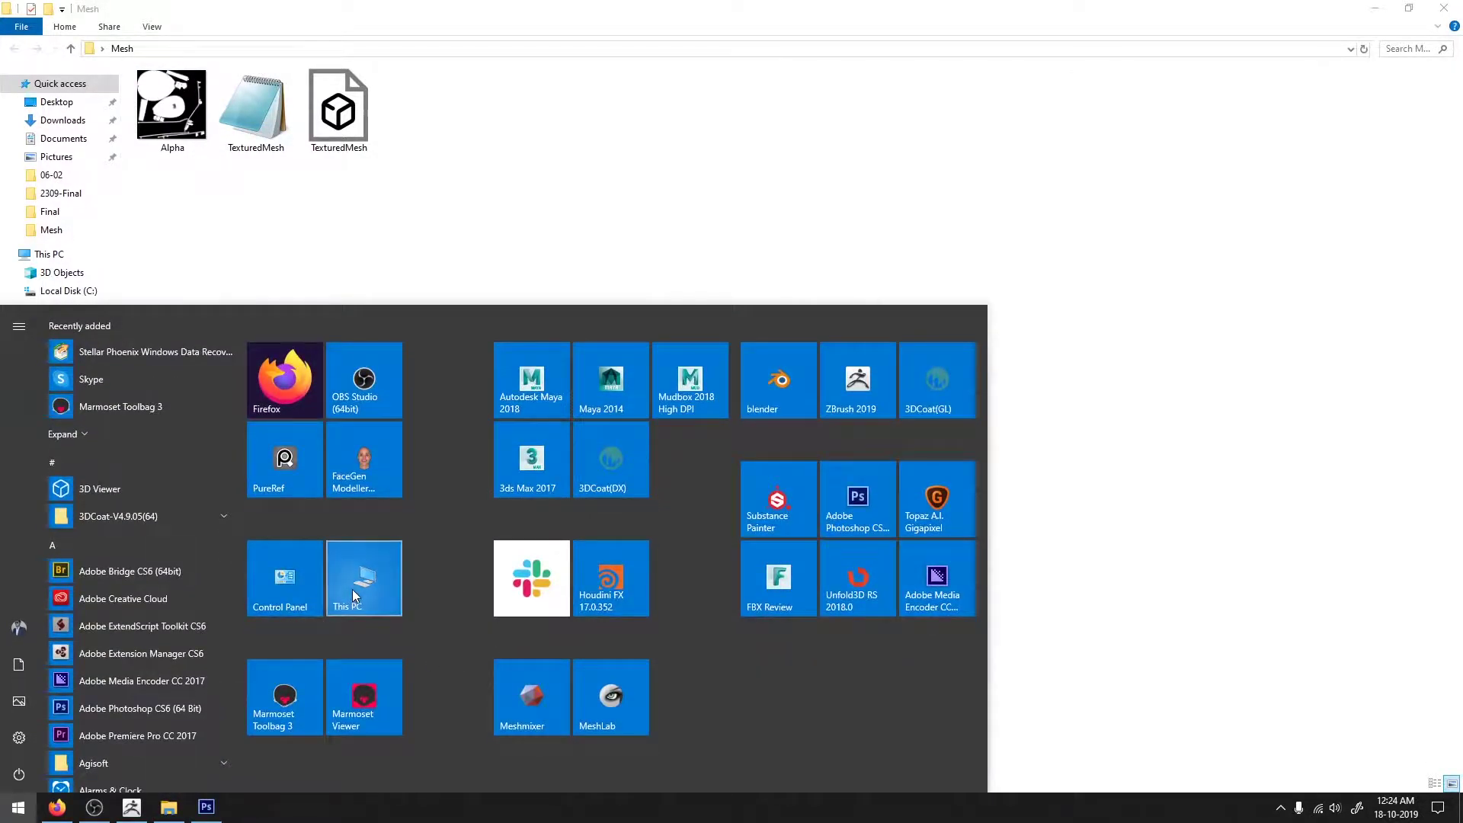
left_click(352, 588)
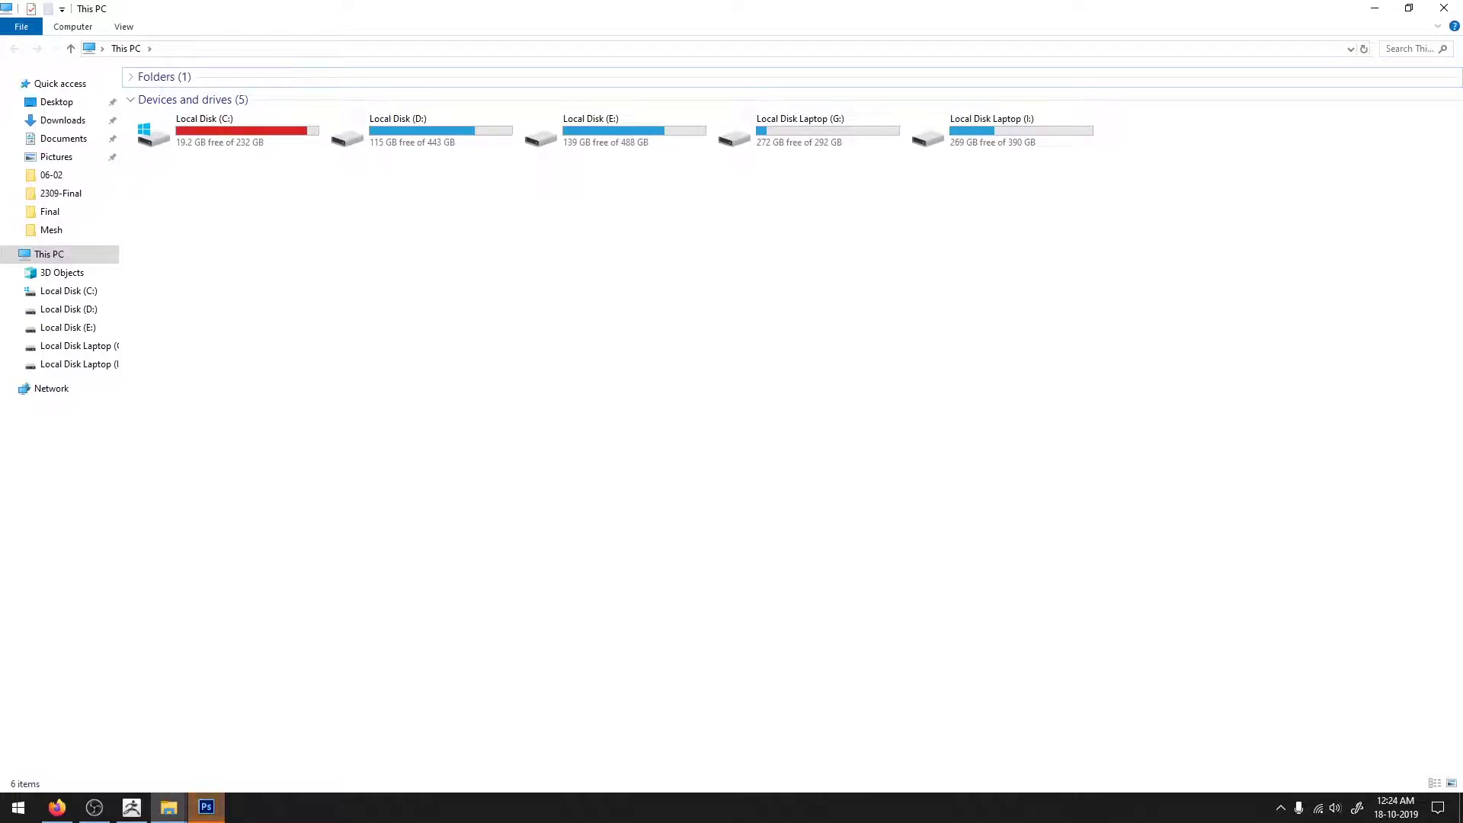
left_click(423, 130)
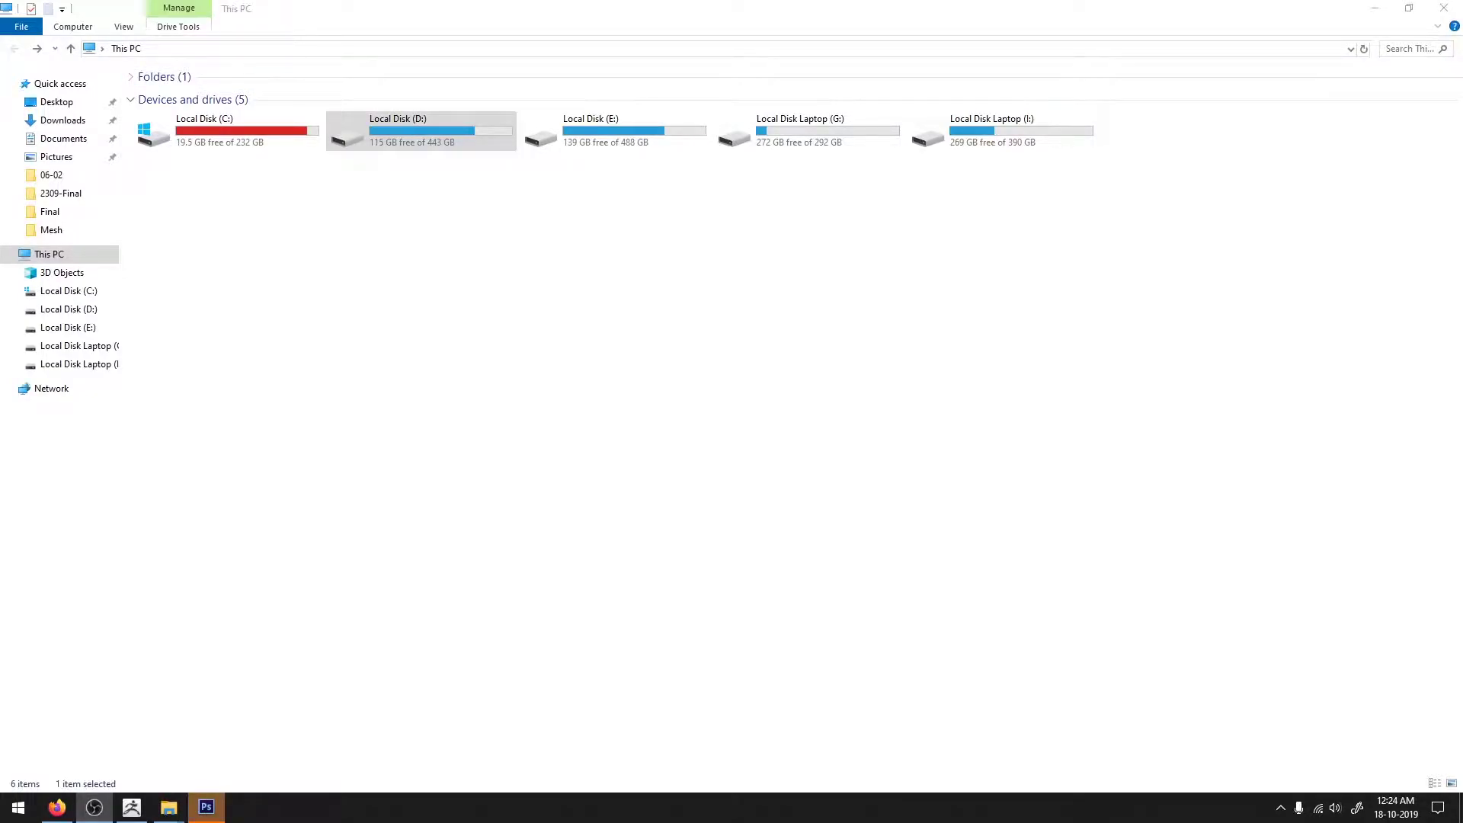
key("alt+Tab")
right_click(712, 322)
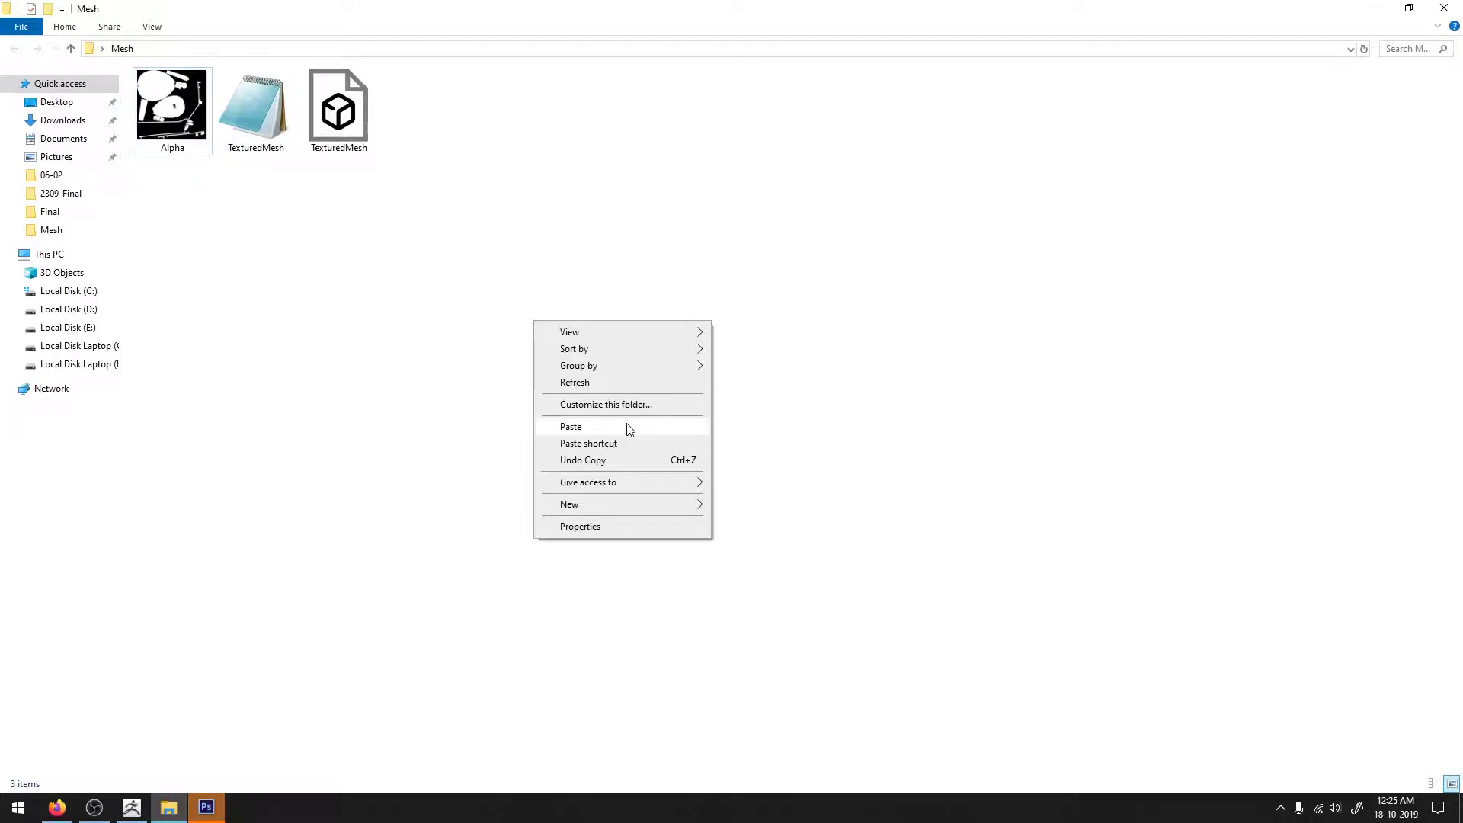
left_click(627, 429)
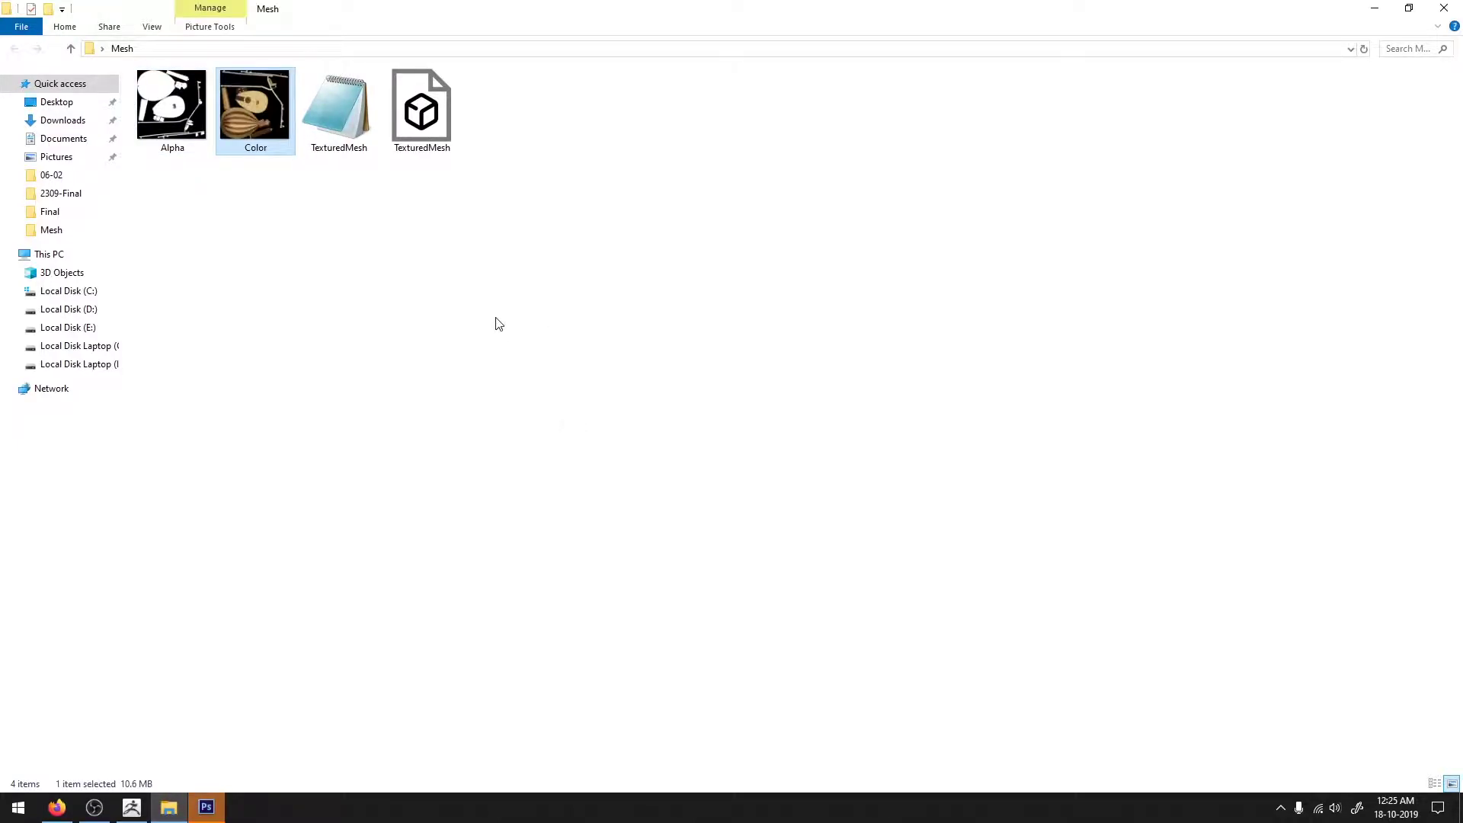
double_click(225, 128)
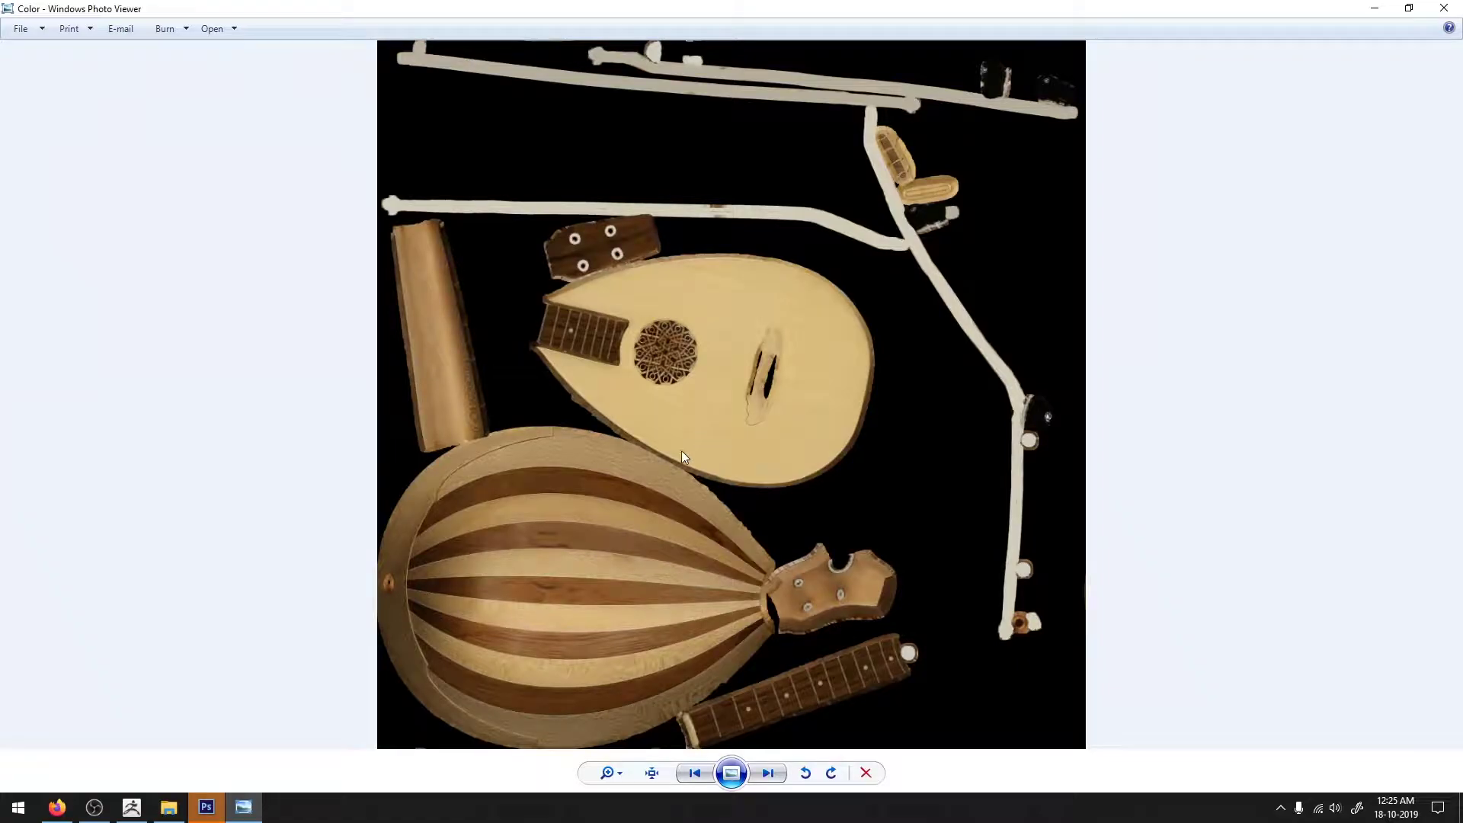
scroll(681, 451, "up", 3)
scroll(752, 365, "down", 1)
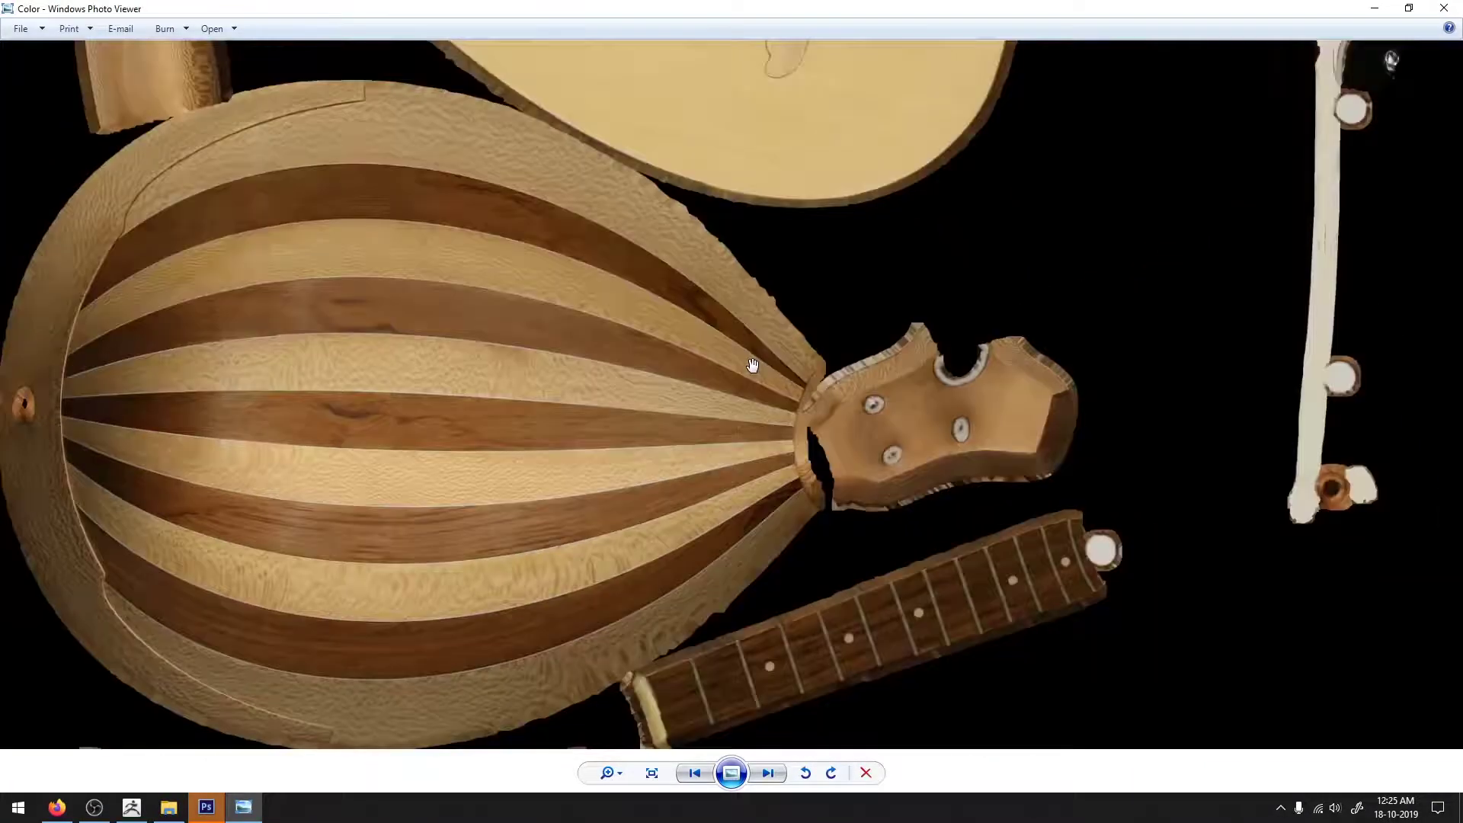
scroll(752, 365, "down", 3)
scroll(401, 346, "up", 3)
scroll(581, 353, "up", 1)
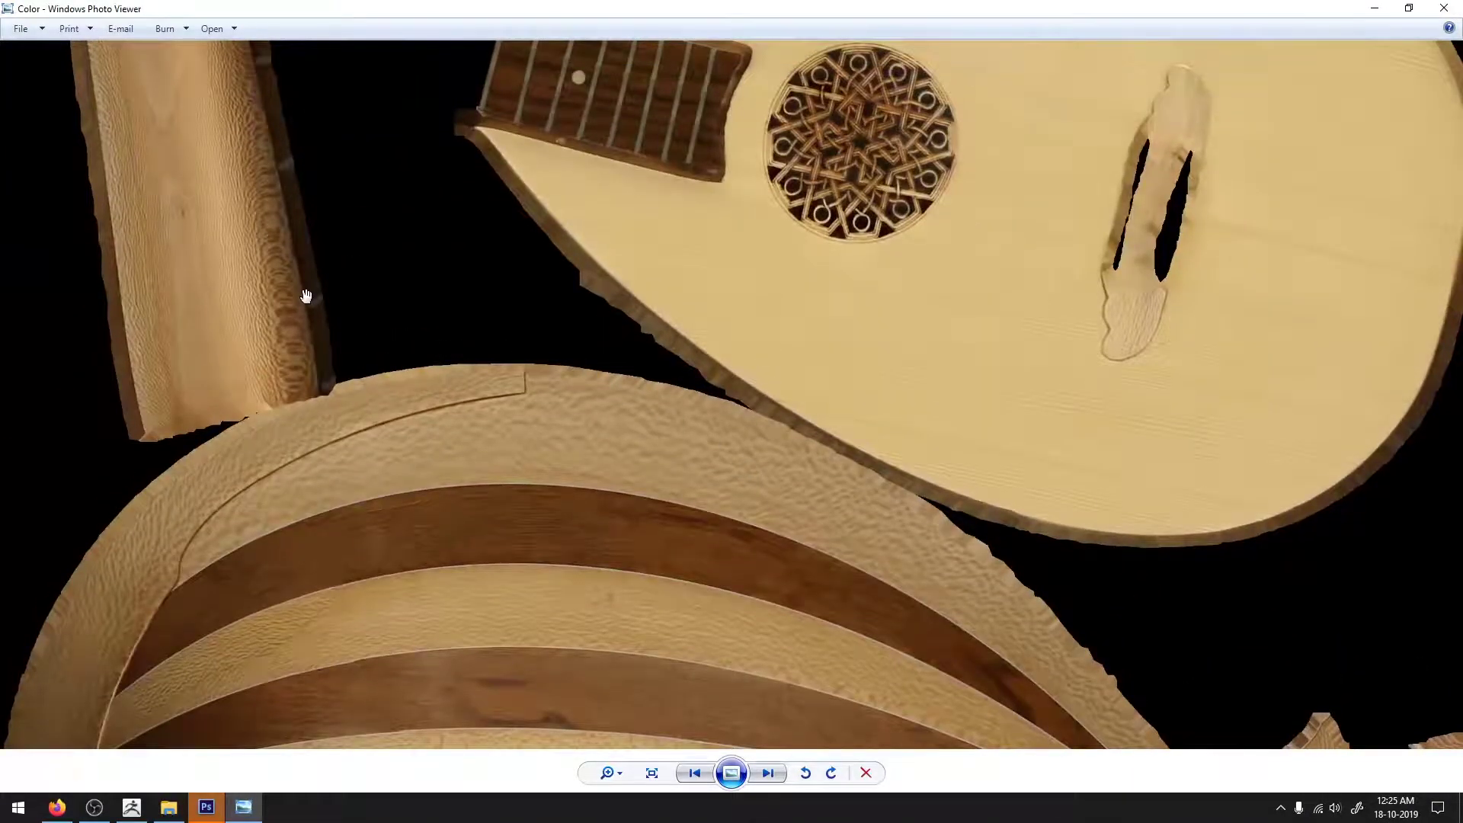
scroll(305, 296, "down", 3)
scroll(336, 307, "down", 2)
scroll(637, 262, "up", 4)
scroll(671, 311, "up", 1)
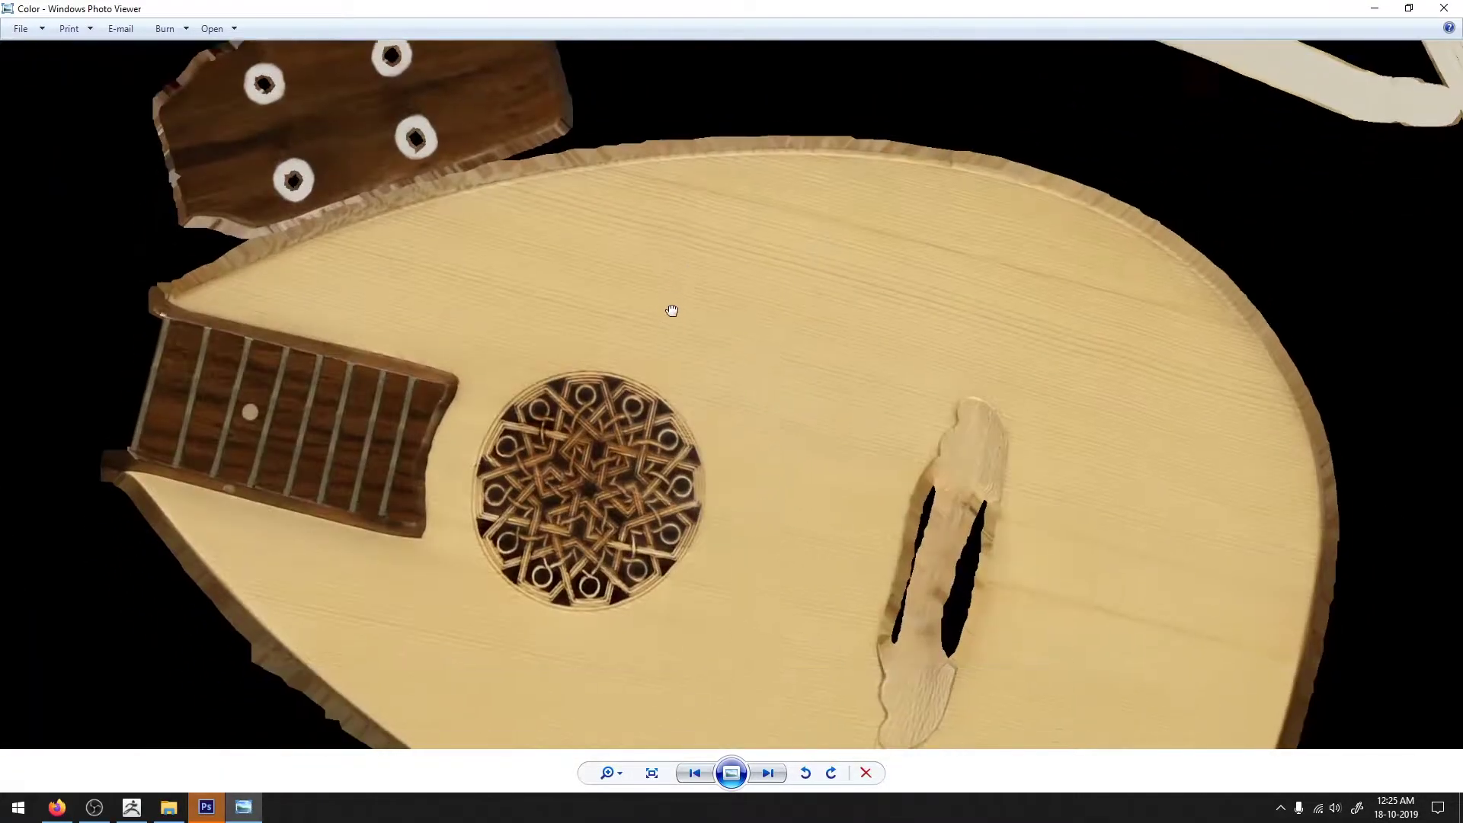
scroll(671, 310, "down", 1)
scroll(702, 391, "down", 3)
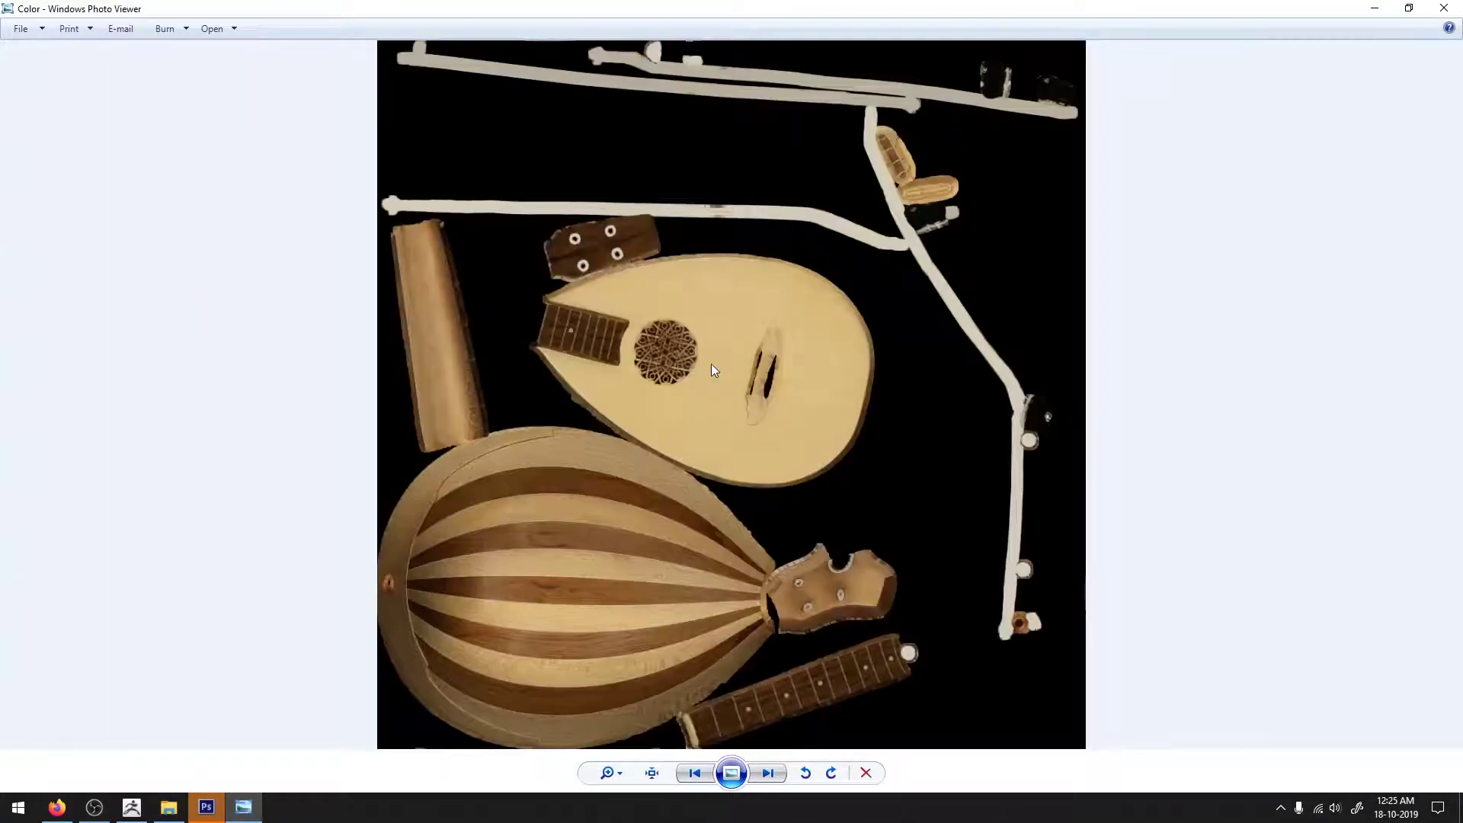
left_click(1443, 8)
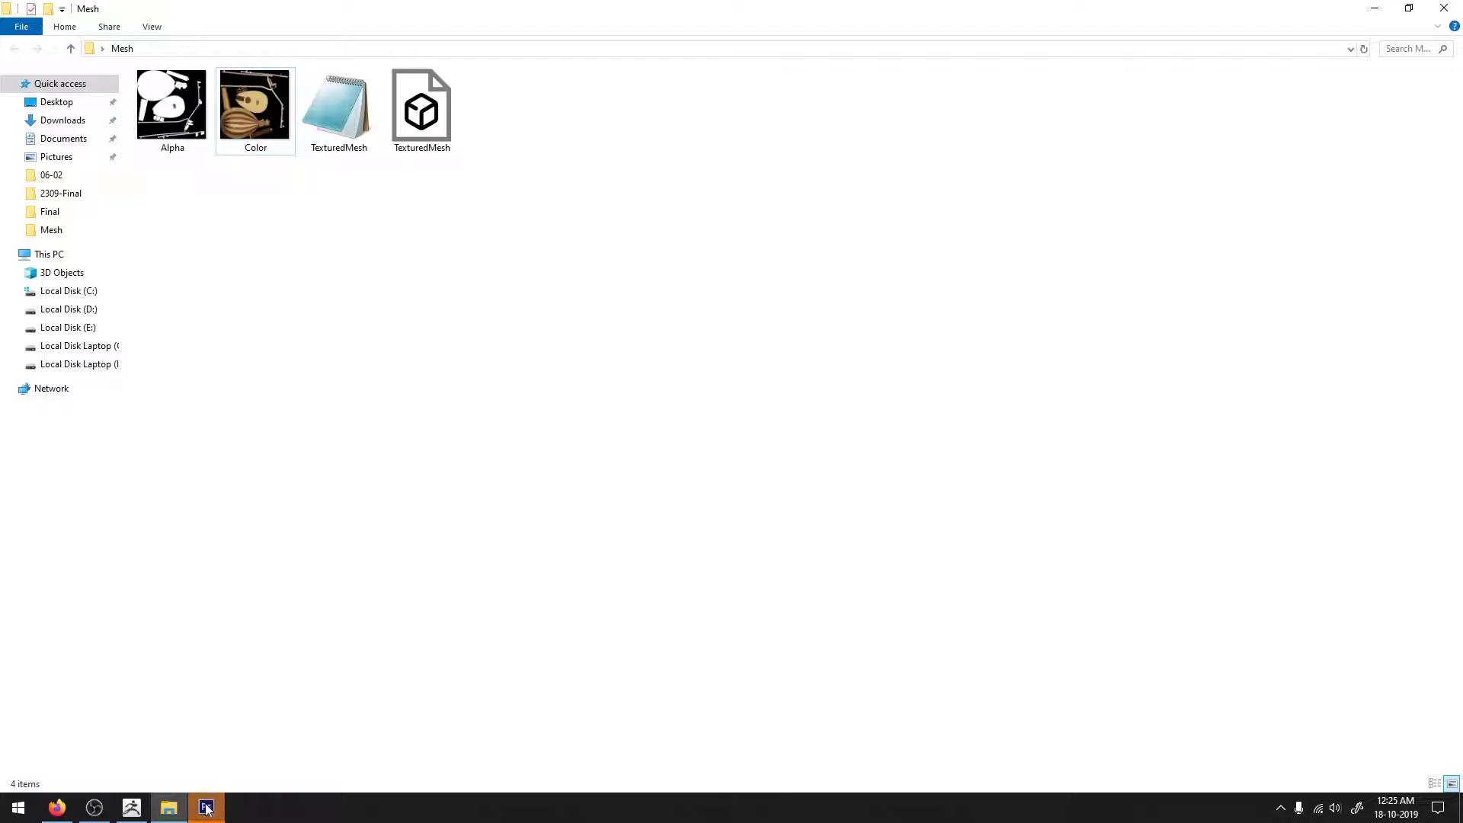
Drag Alpha and Color into Photoshop CS6, pick the Move tool, and show Alpha.jpg
left_click(207, 809)
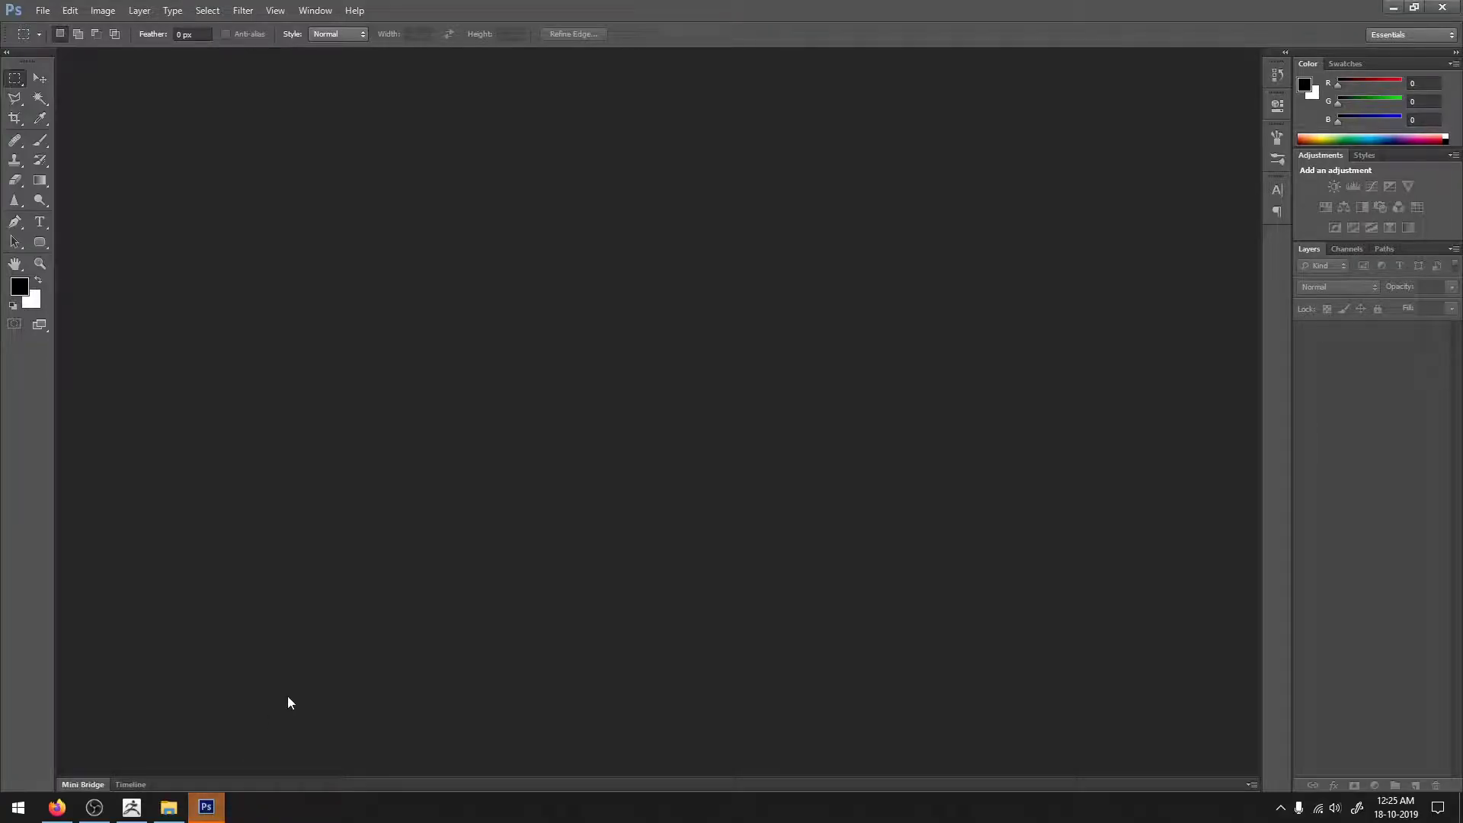
left_click(163, 806)
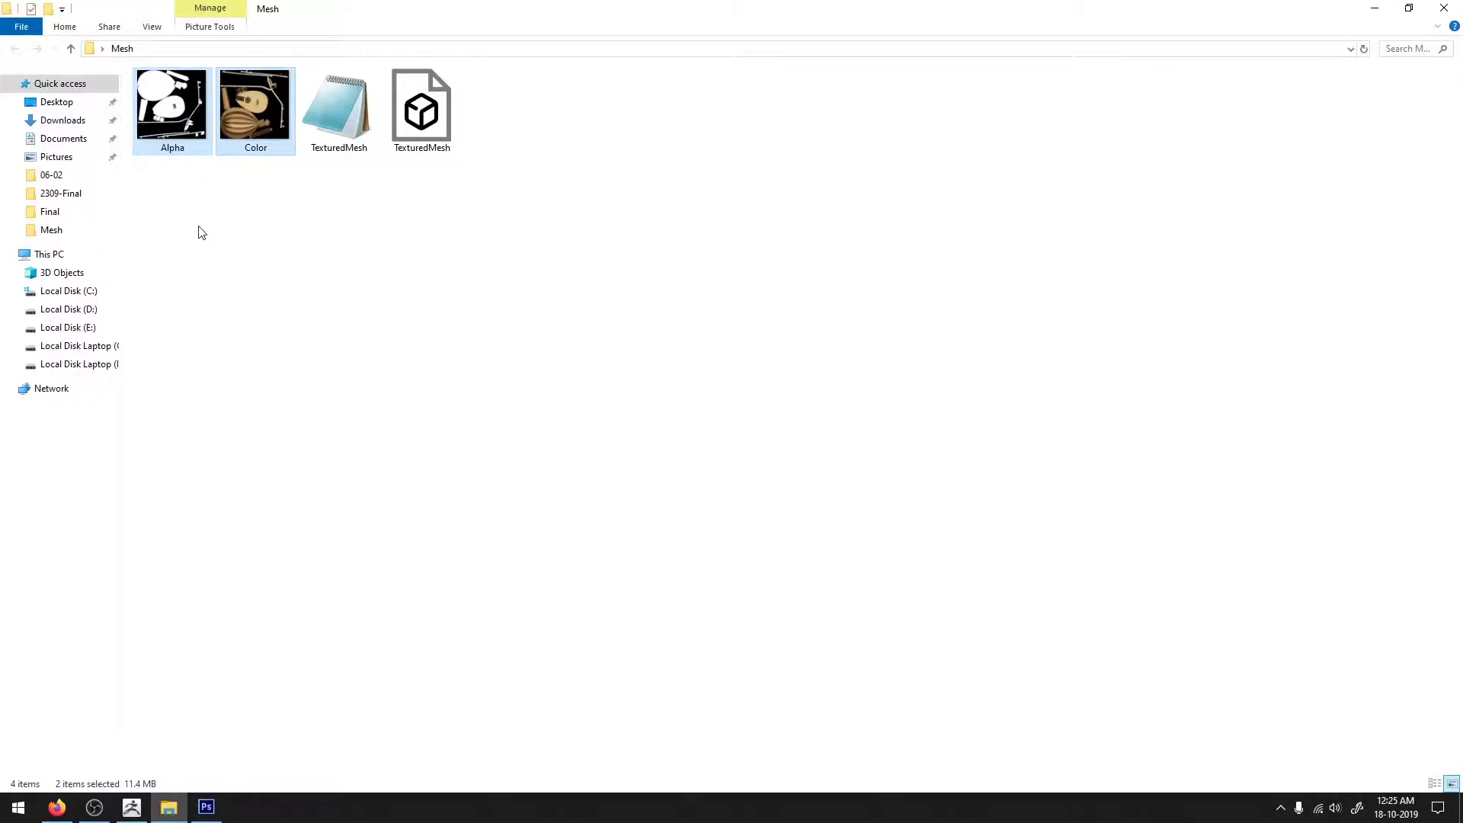
mouse_move(171, 111)
left_mouse_down()
mouse_move(212, 805)
mouse_move(404, 597)
left_mouse_up()
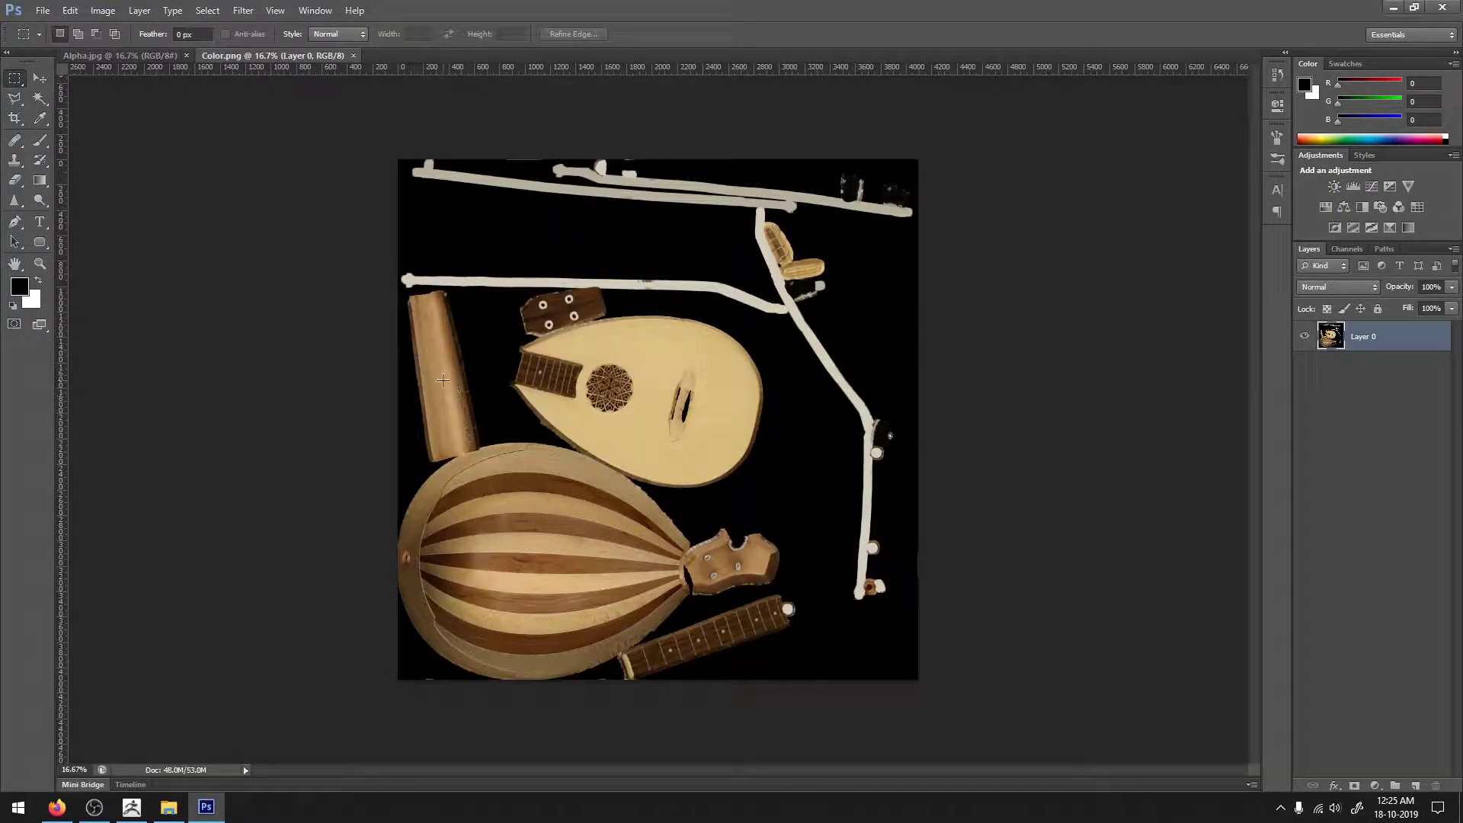
key("v")
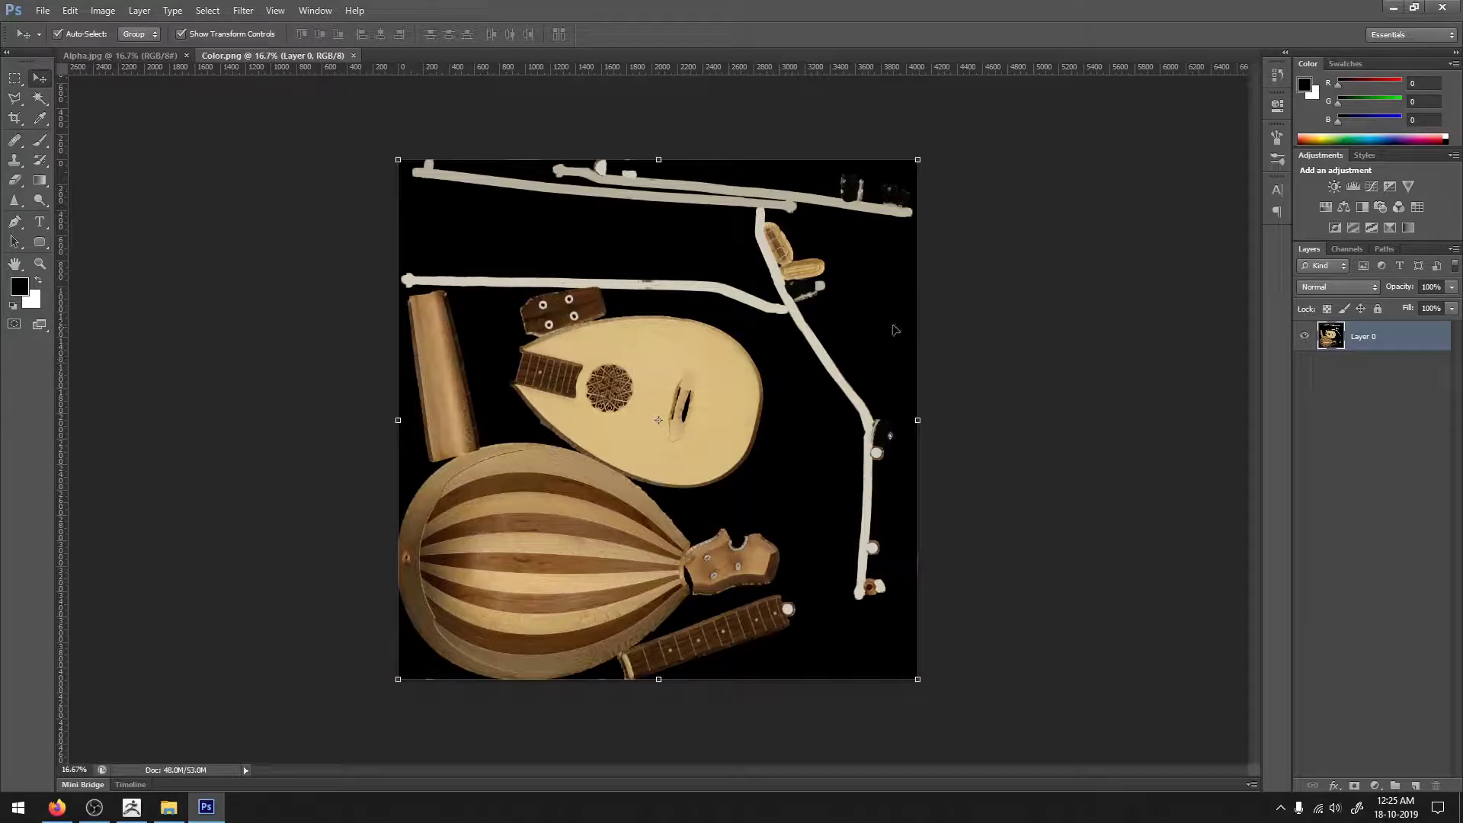
left_click(1344, 248)
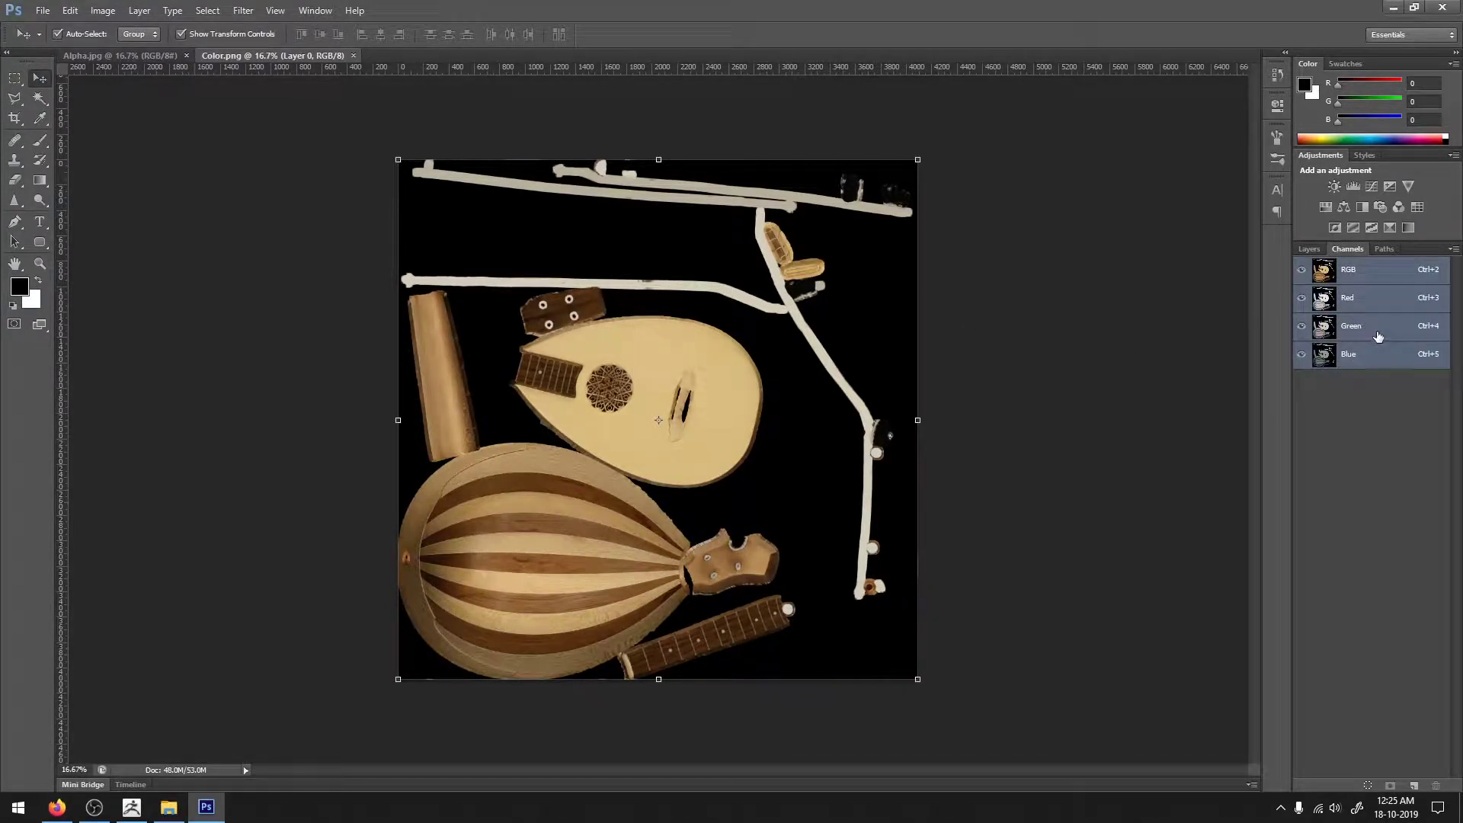
left_click(1309, 250)
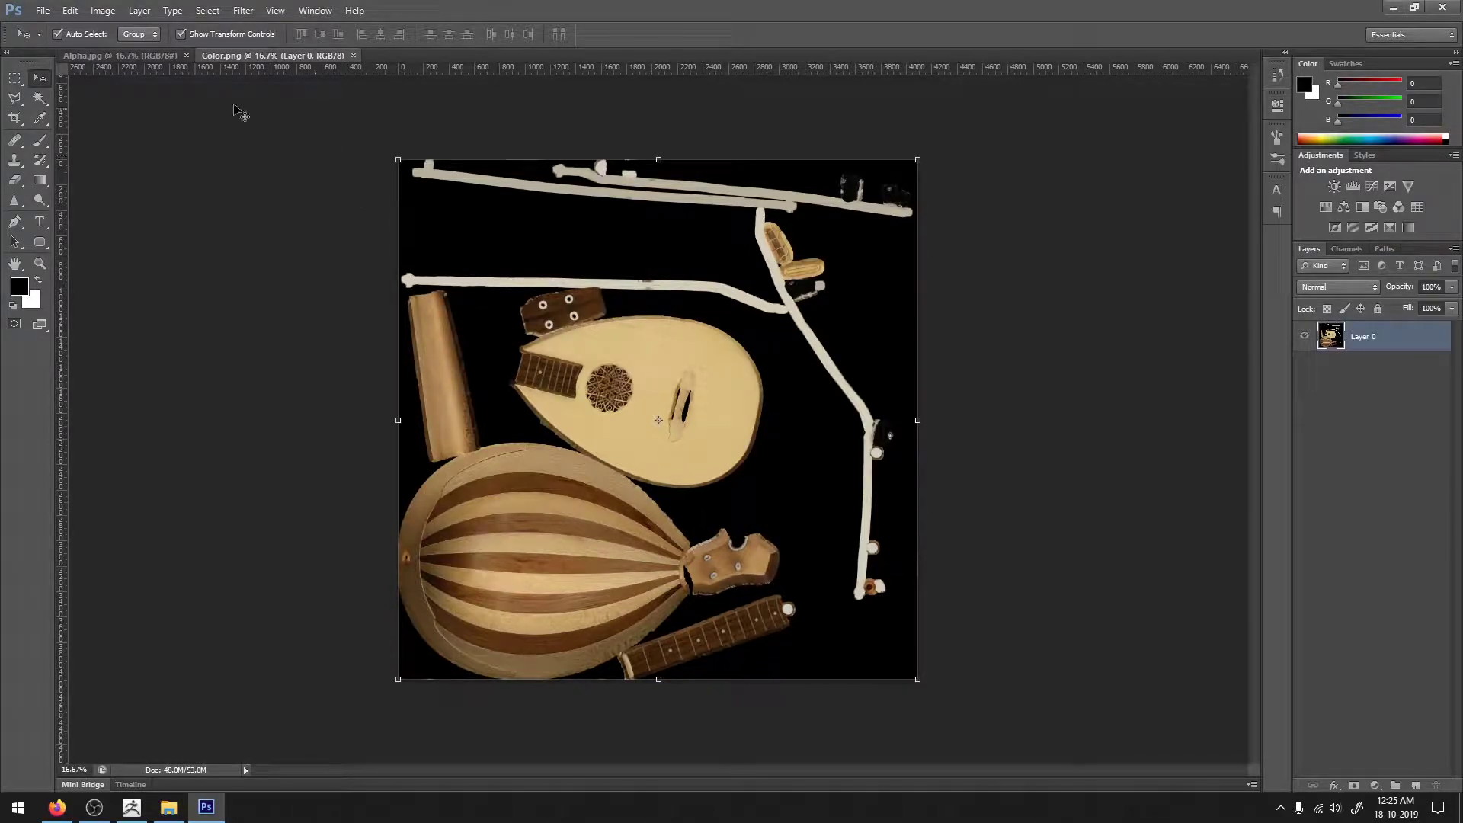
left_click(150, 53)
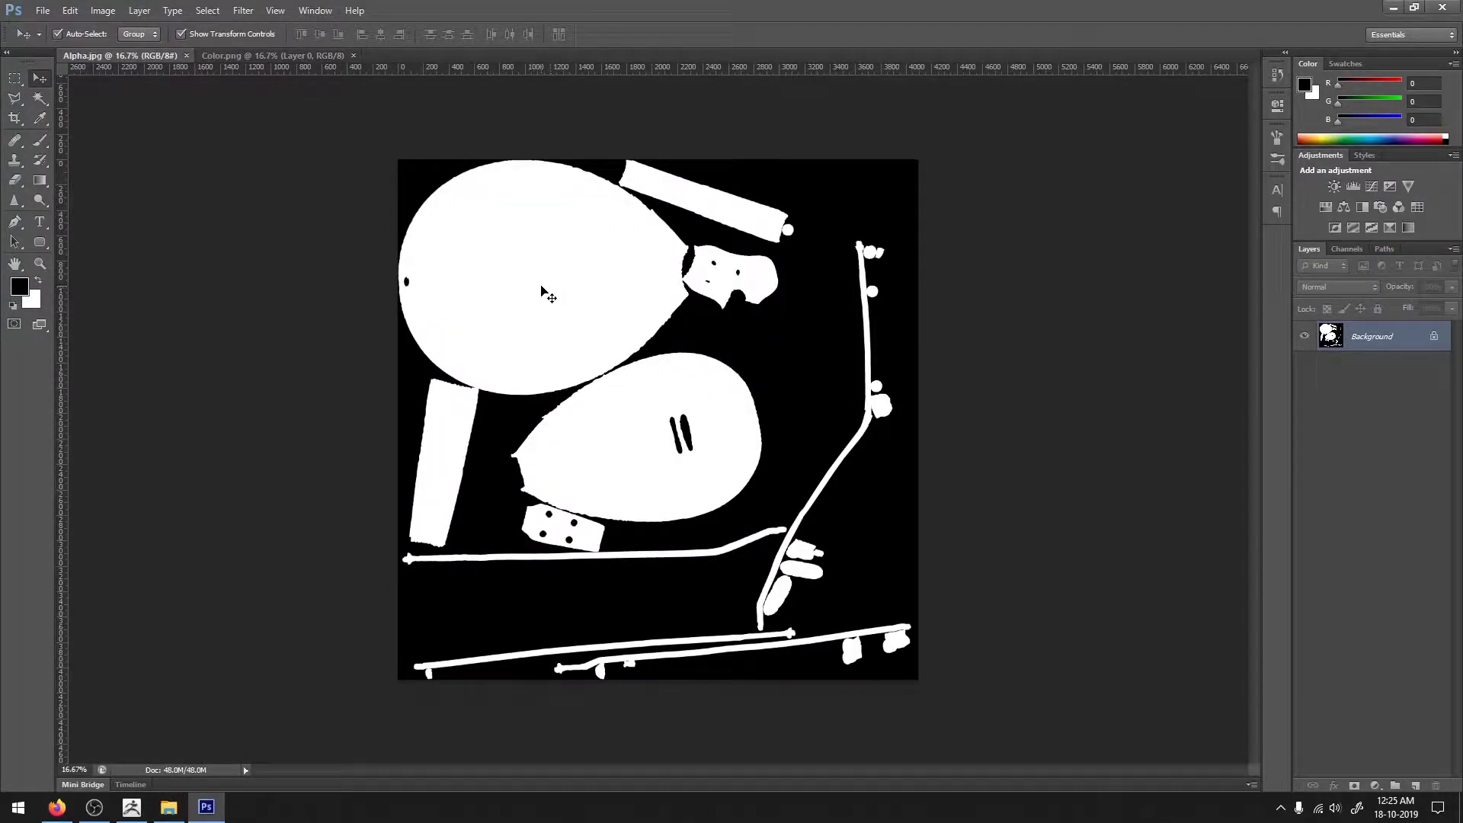
Drag the black-and-white Alpha image into Color.png as a new Layer 1
left_click_drag(504, 197, 521, 239)
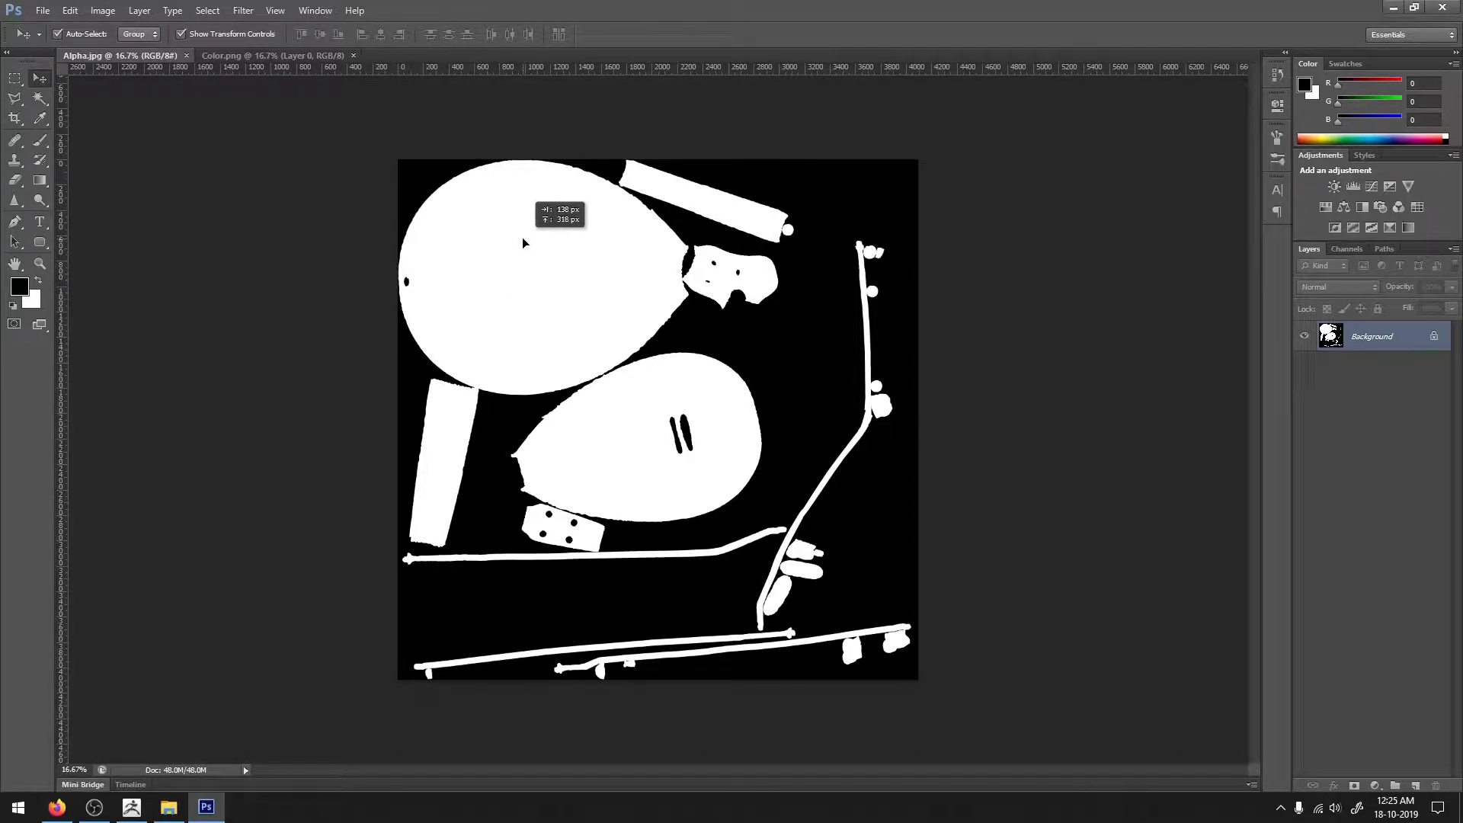
left_click(736, 303)
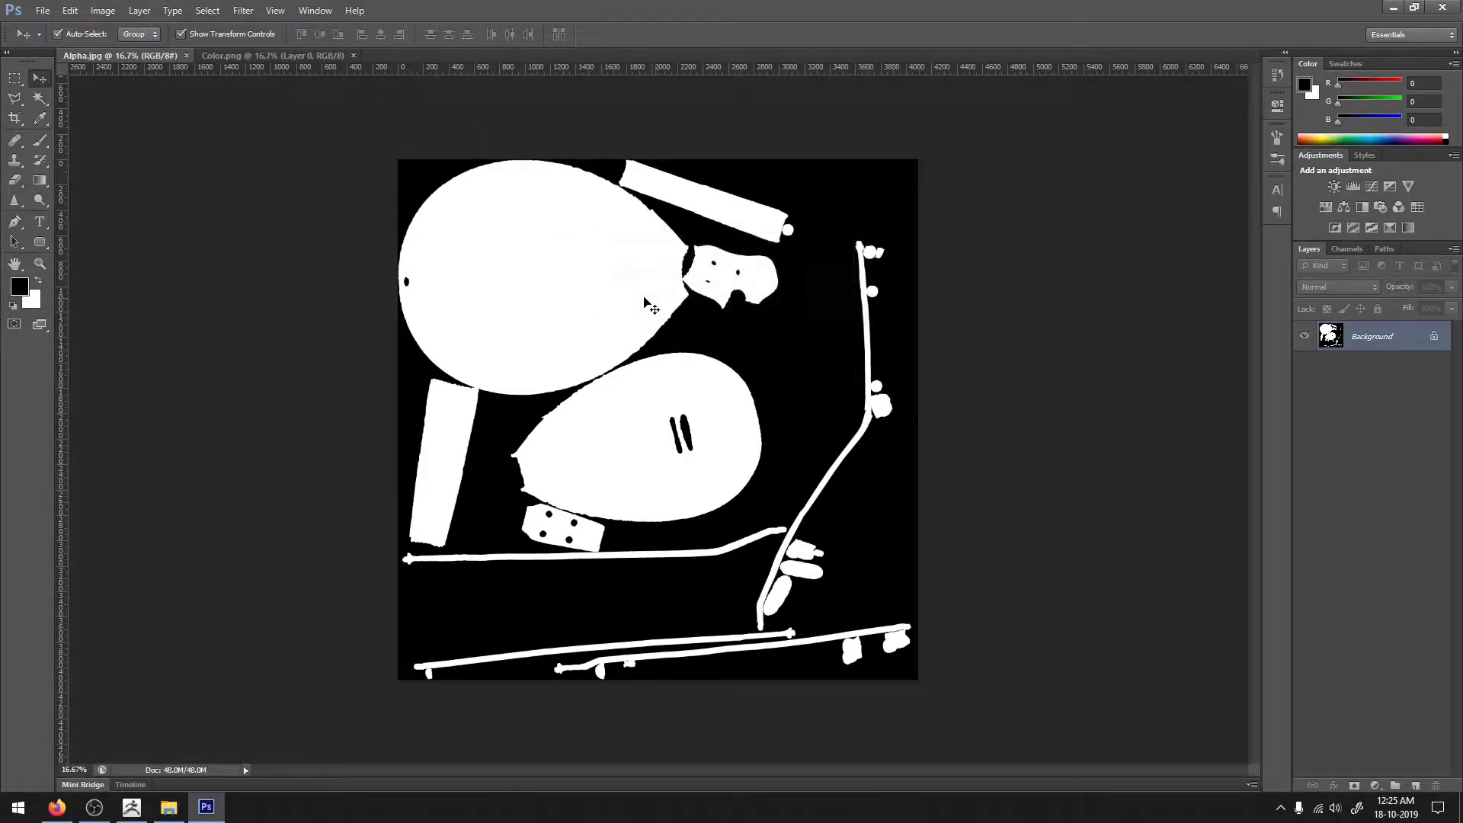
mouse_move(536, 326)
left_mouse_down()
mouse_move(278, 55)
mouse_move(473, 183)
left_mouse_up()
left_click_drag(721, 387, 674, 389)
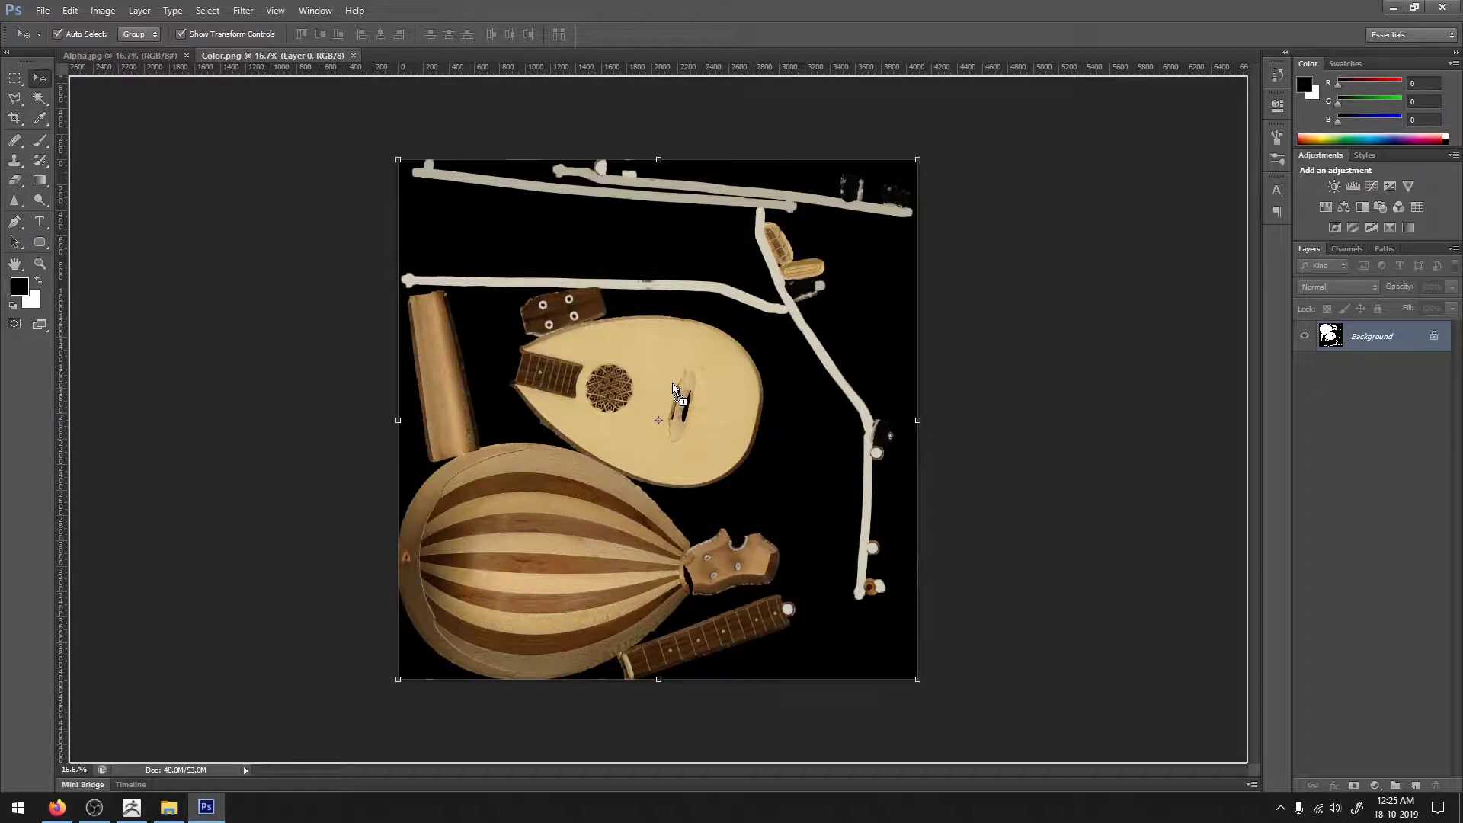
left_click_drag(672, 385, 672, 386)
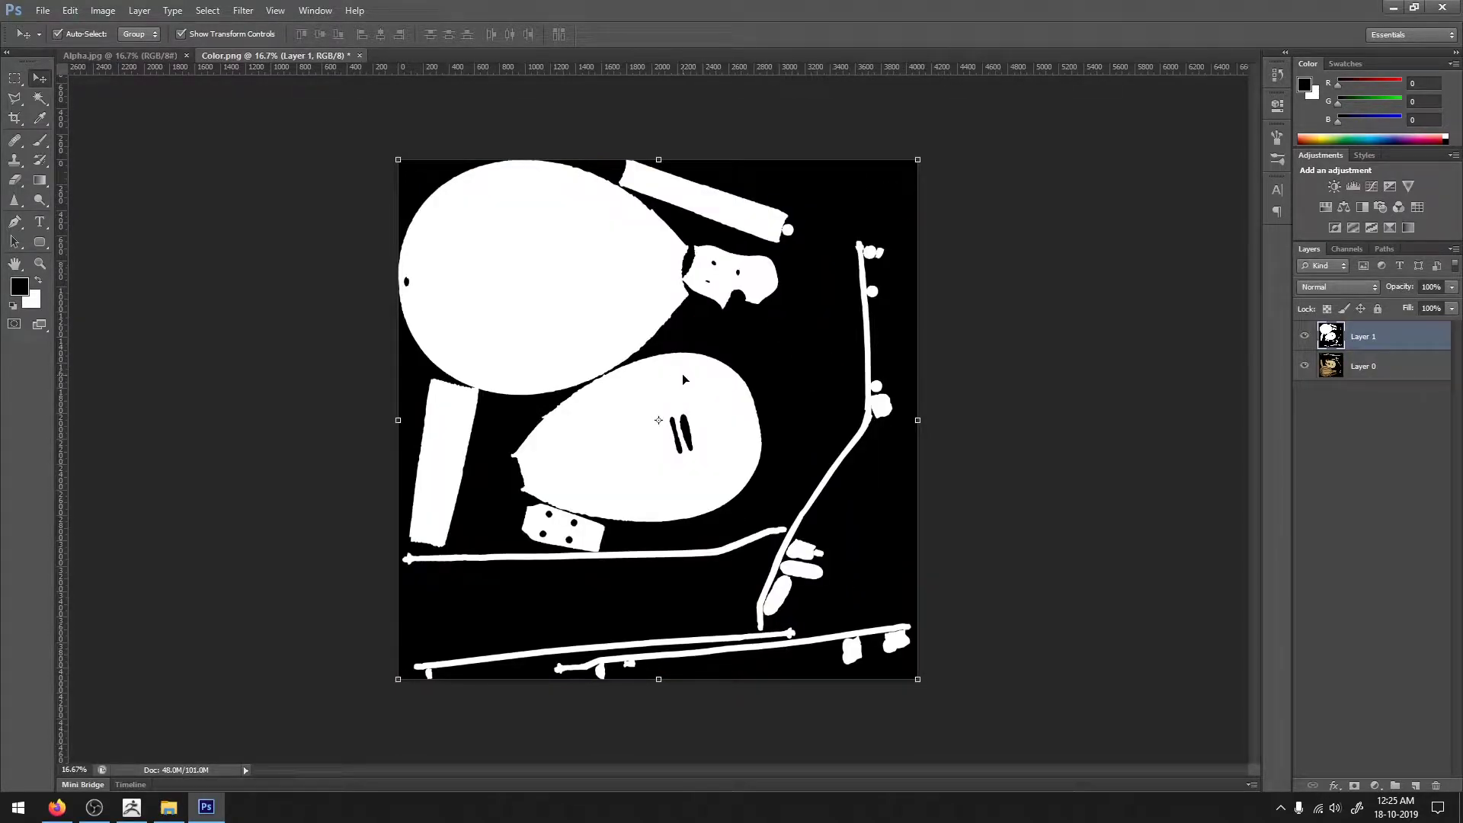
Compare the Alpha layer, flip the canvas vertically, then select the Alpha layer
left_click(1304, 347)
left_click(1304, 347)
left_click(103, 11)
mouse_move(130, 150)
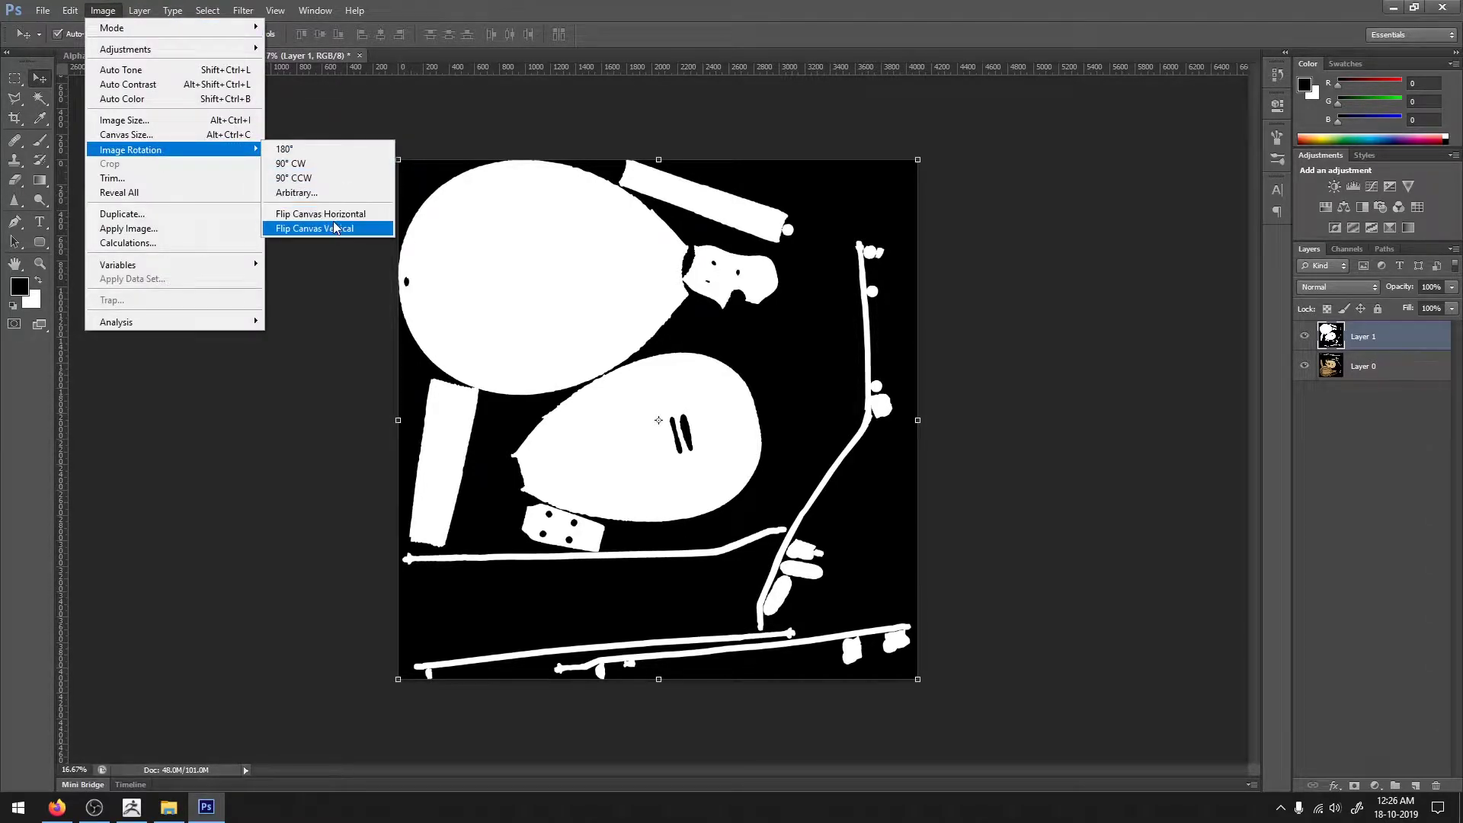
left_click(333, 228)
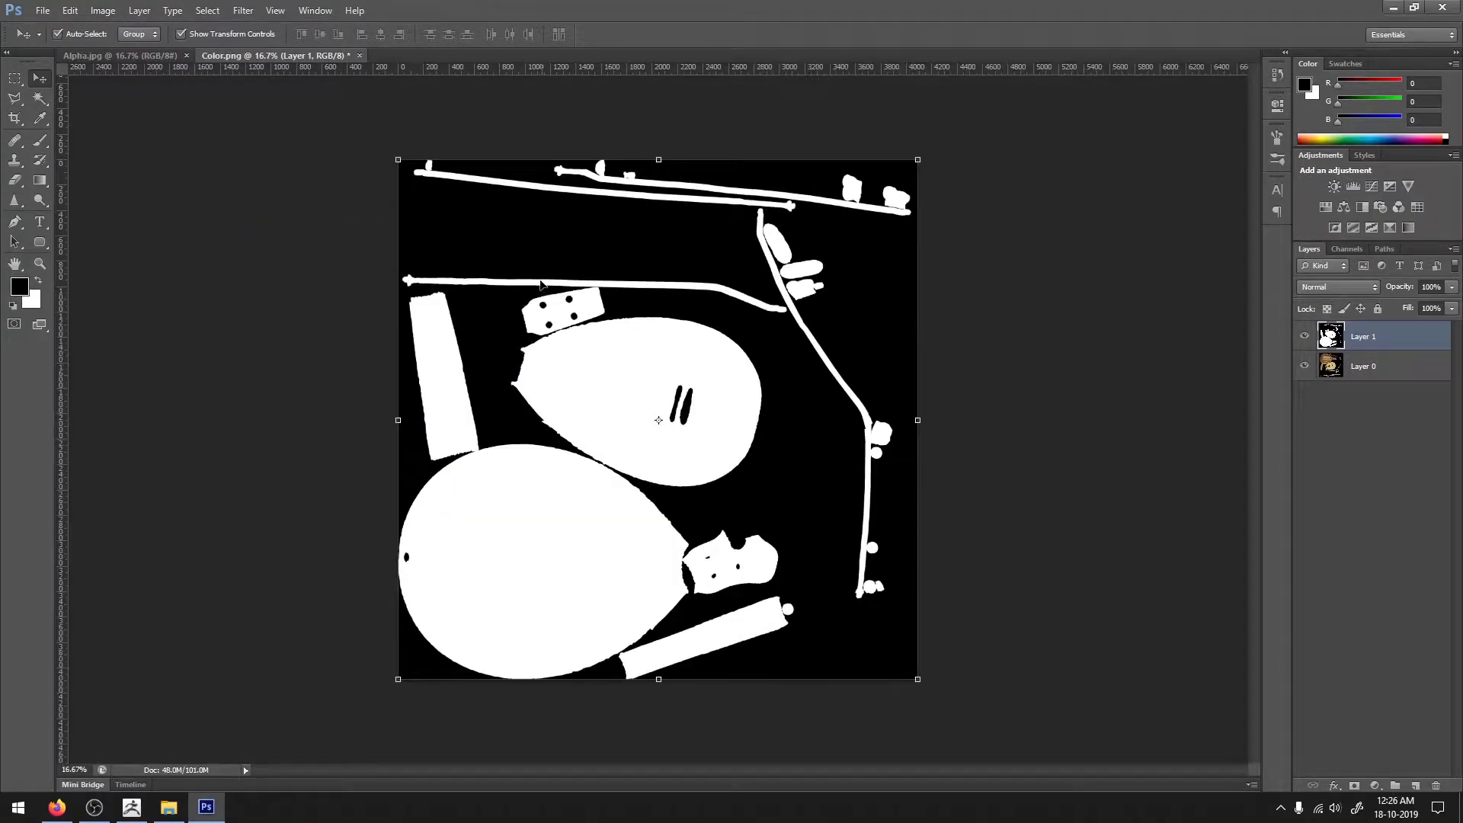
right_click(696, 381)
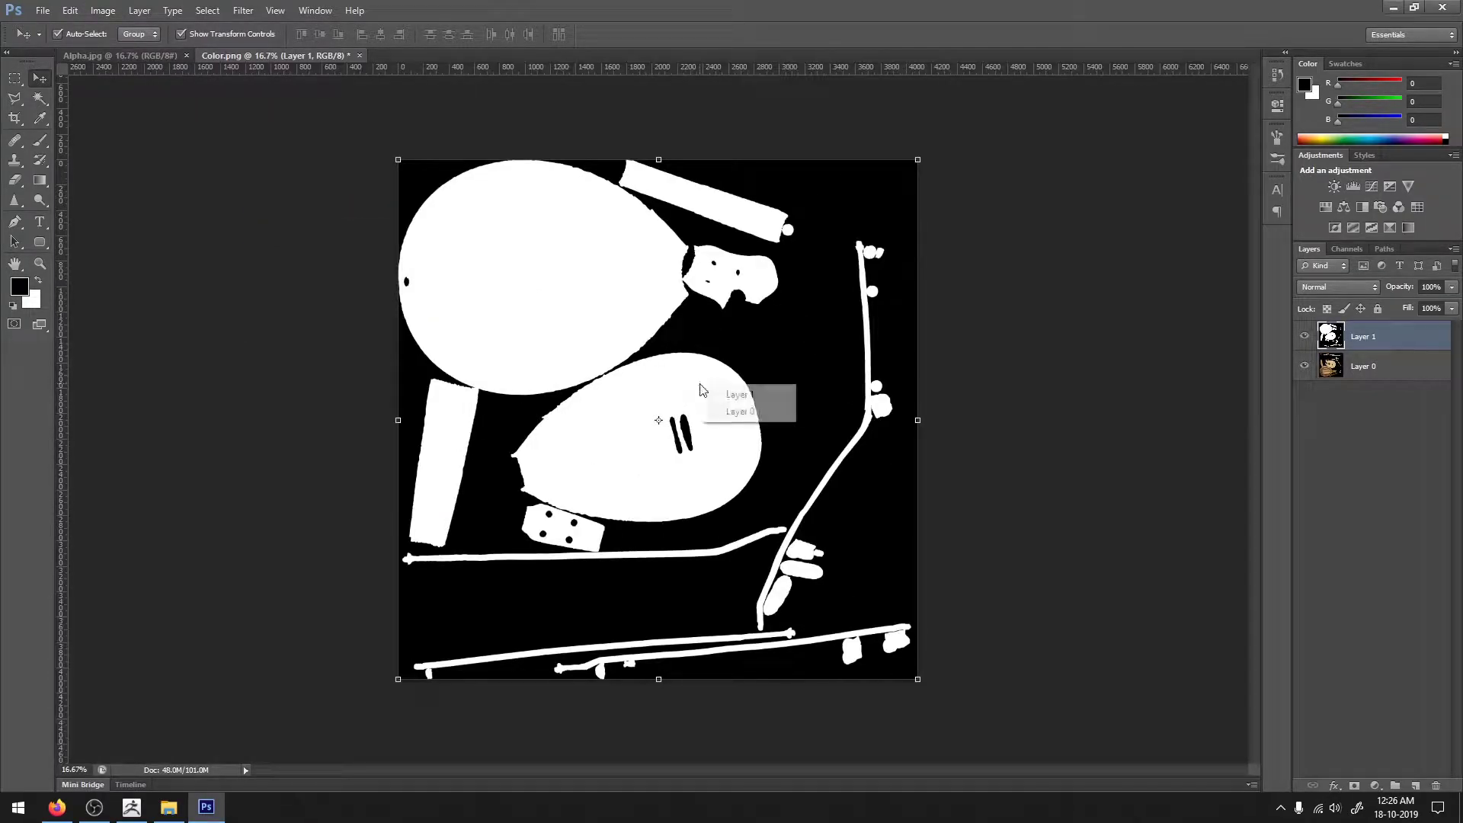
left_click(758, 379)
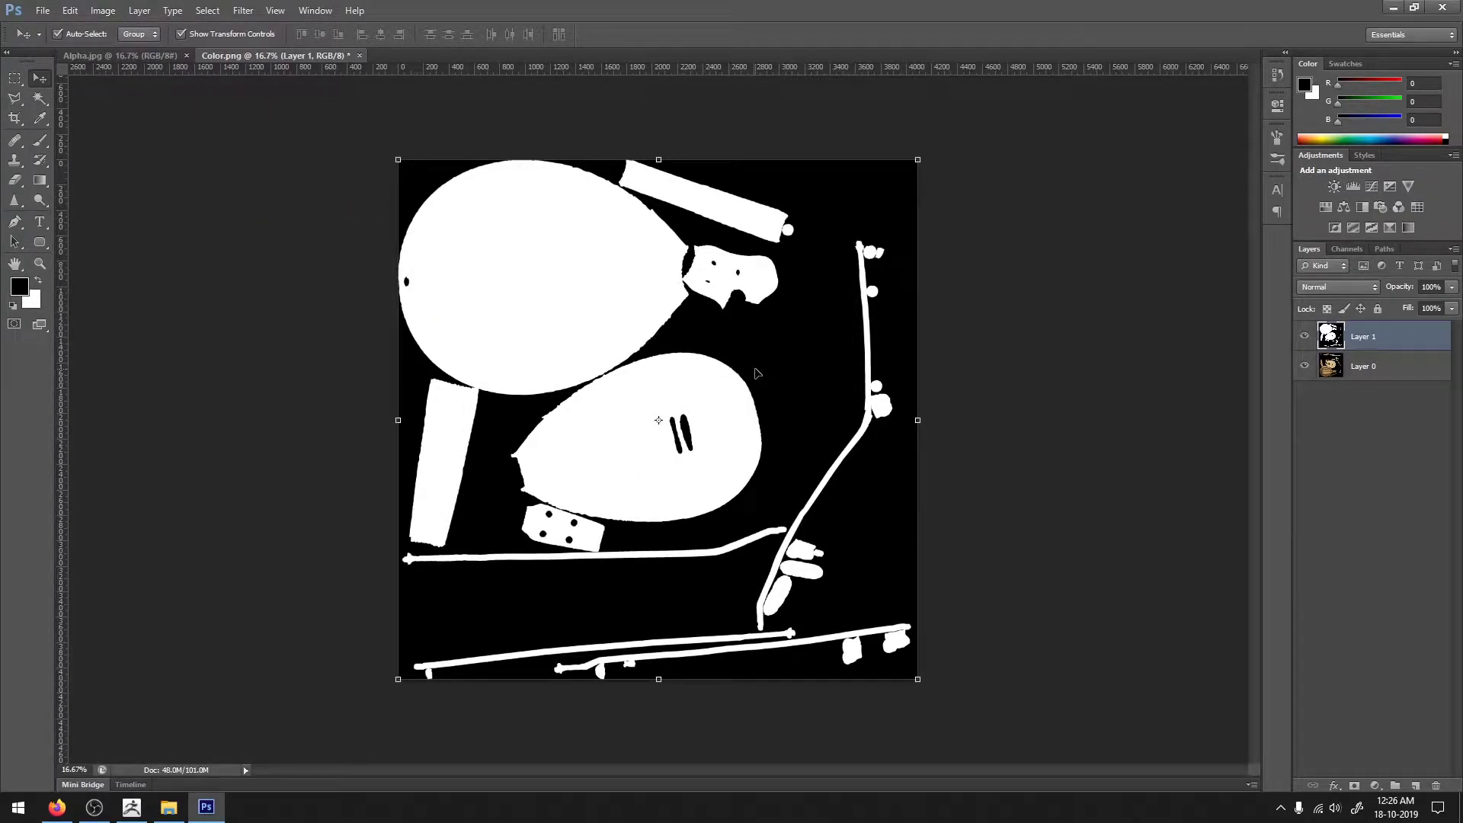
Flip the Alpha layer vertically with Free Transform and commit the change
key("ctrl+t")
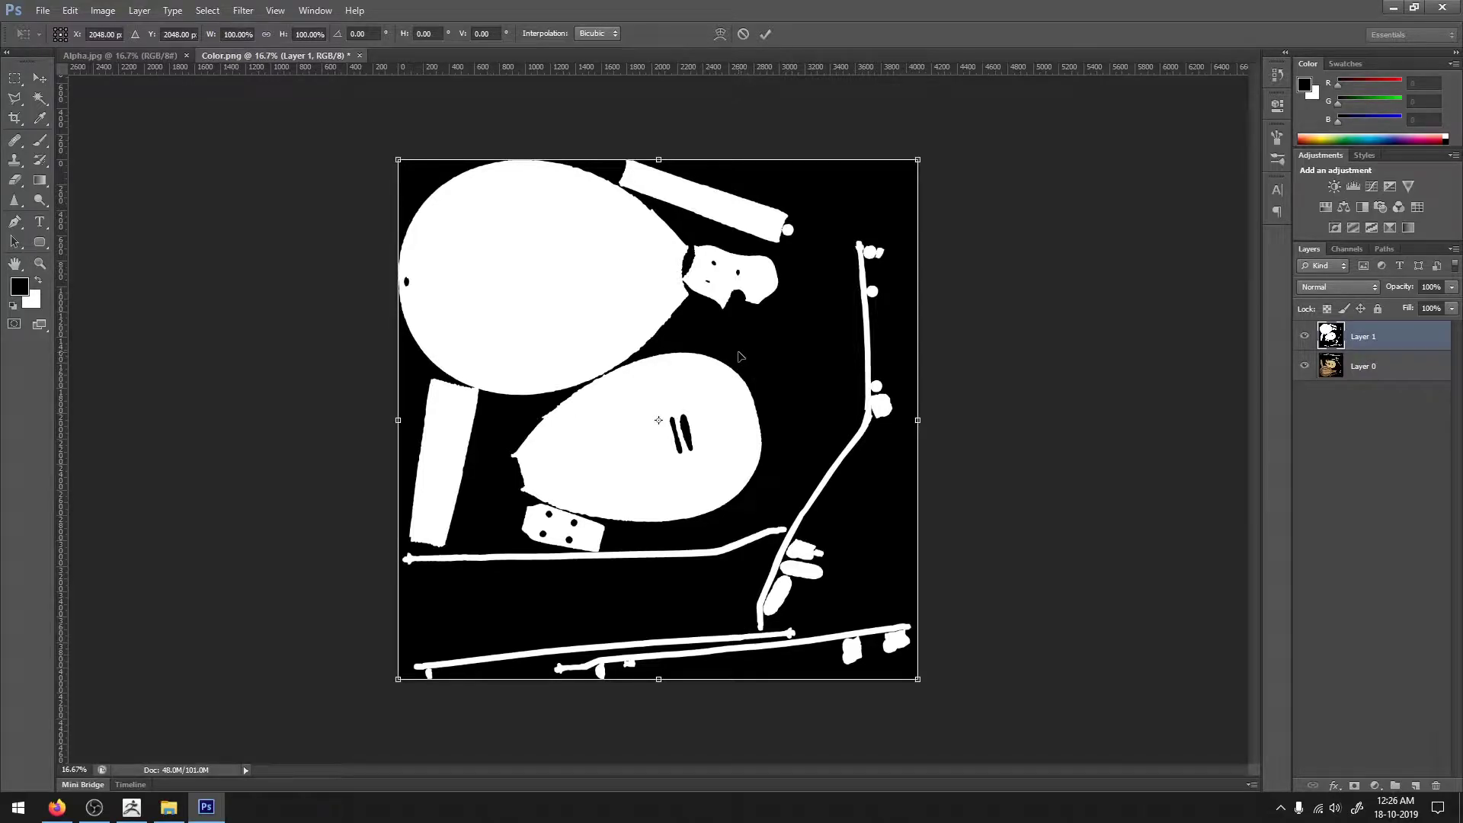
right_click(739, 355)
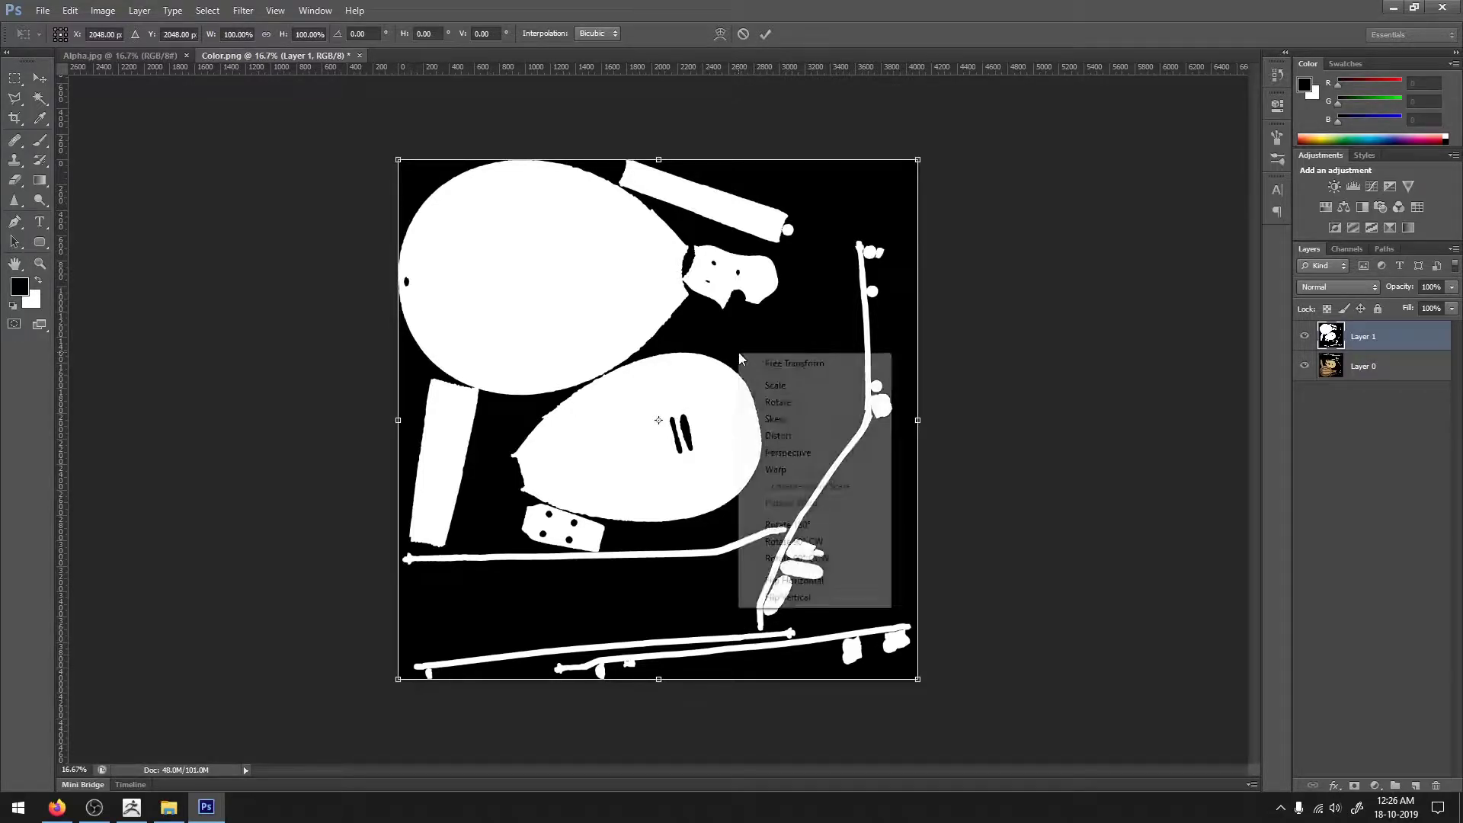
left_click(810, 601)
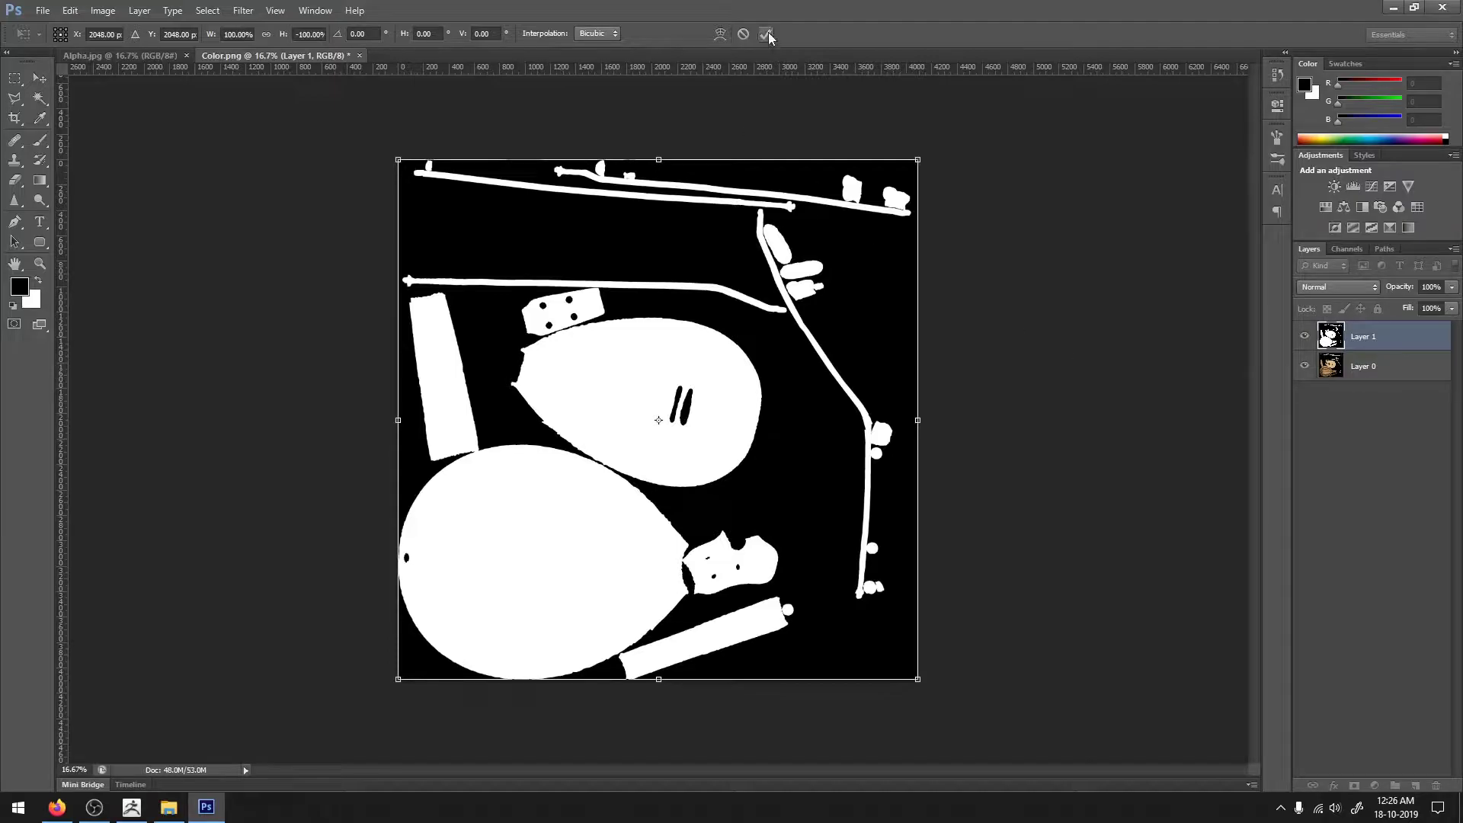
left_click(766, 33)
Toggle the mask layer's visibility to check its alignment with the colour texture
left_click(1304, 336)
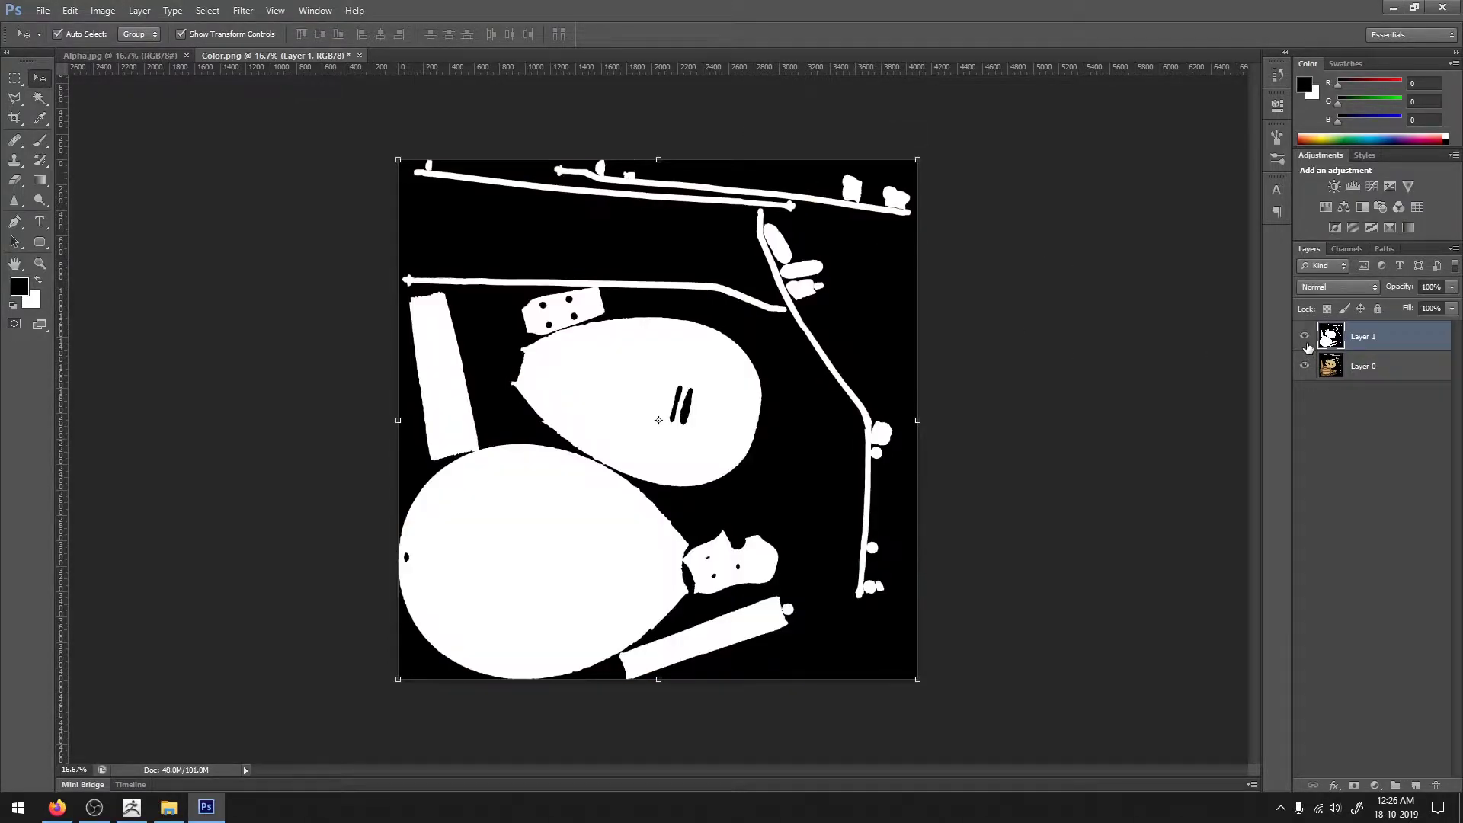
left_click(1304, 337)
left_click(1306, 345)
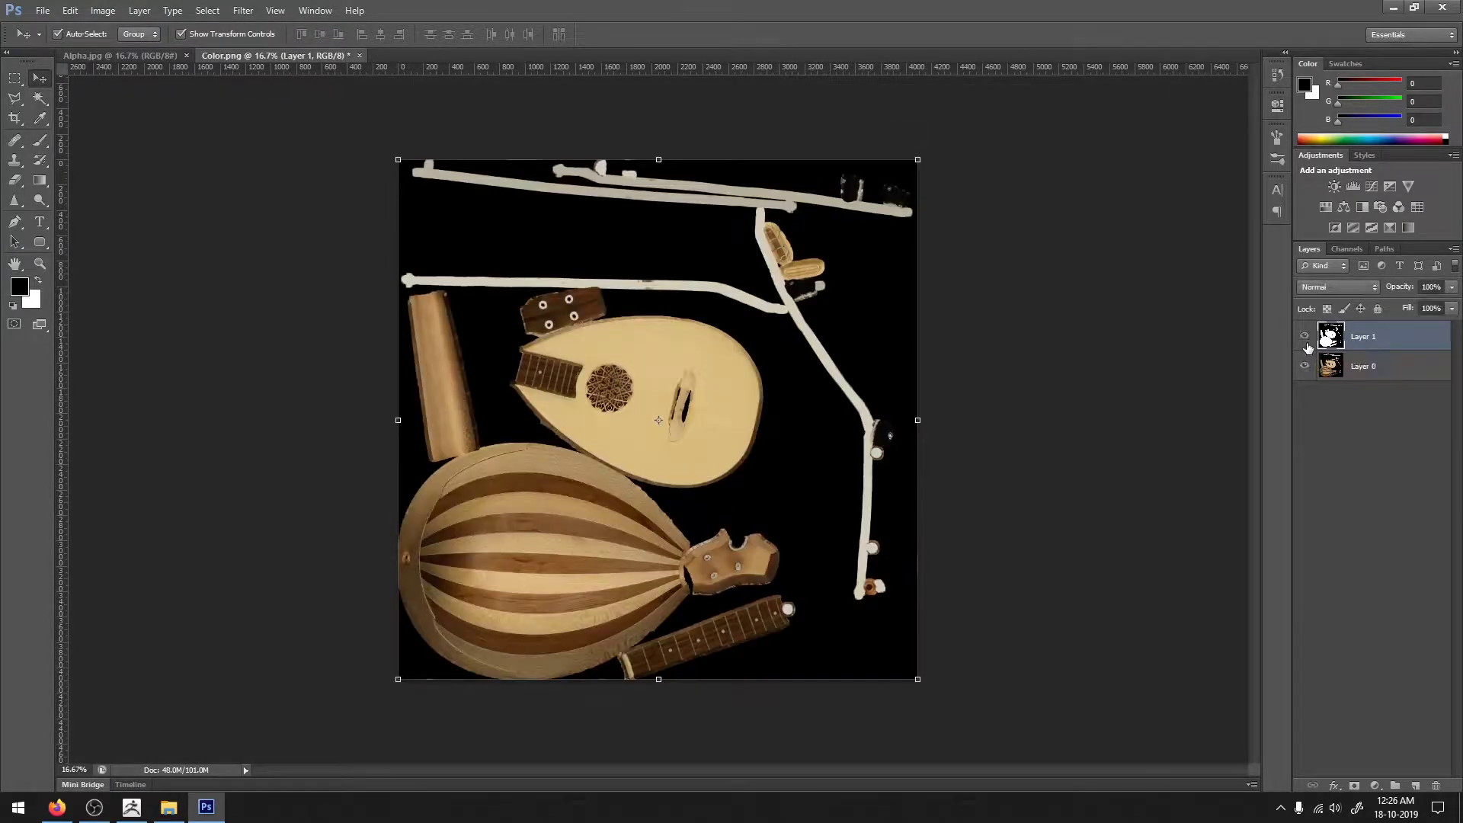
left_click(1306, 344)
left_click(1305, 339)
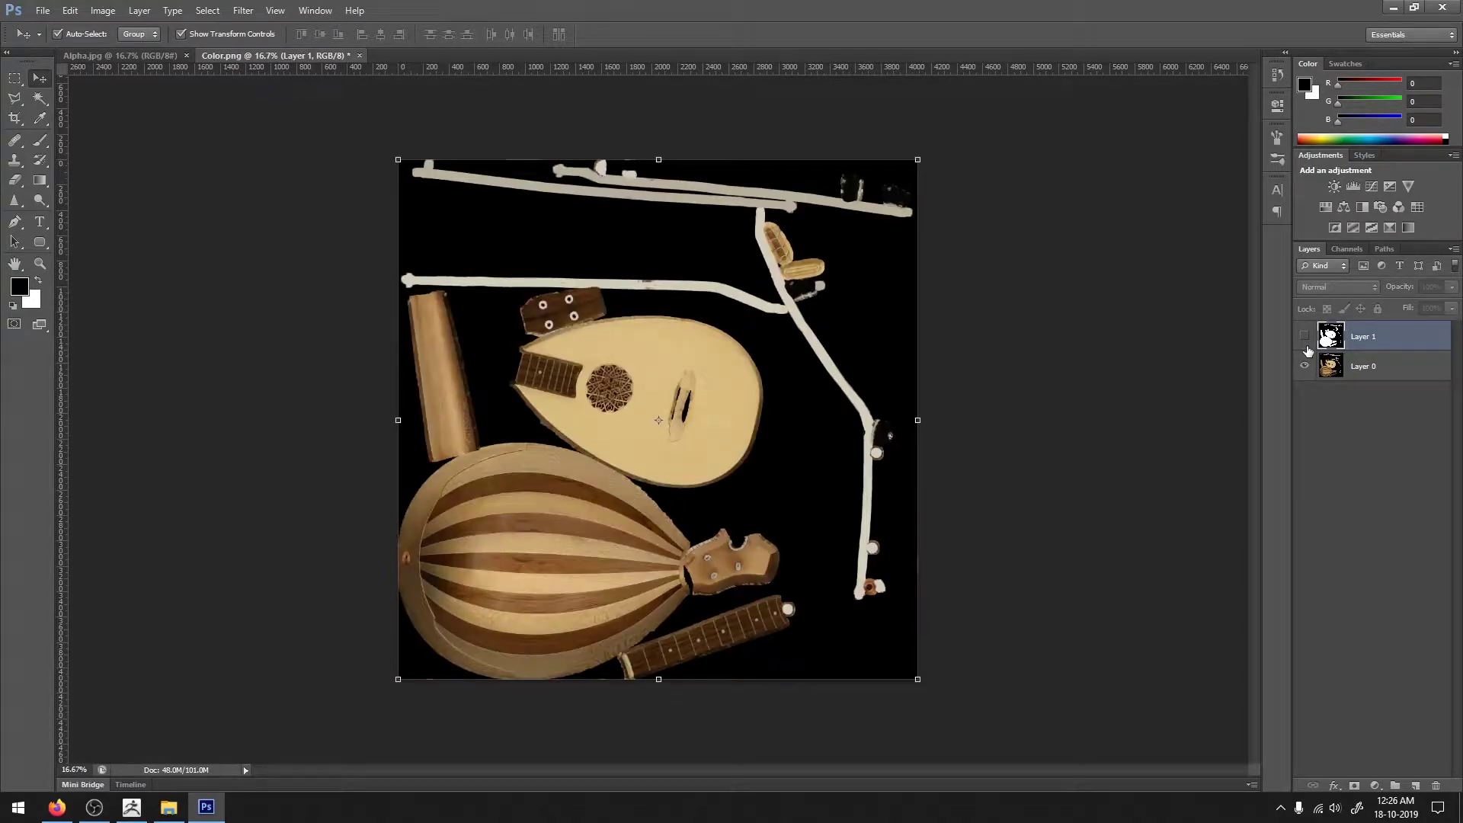
left_click(1306, 345)
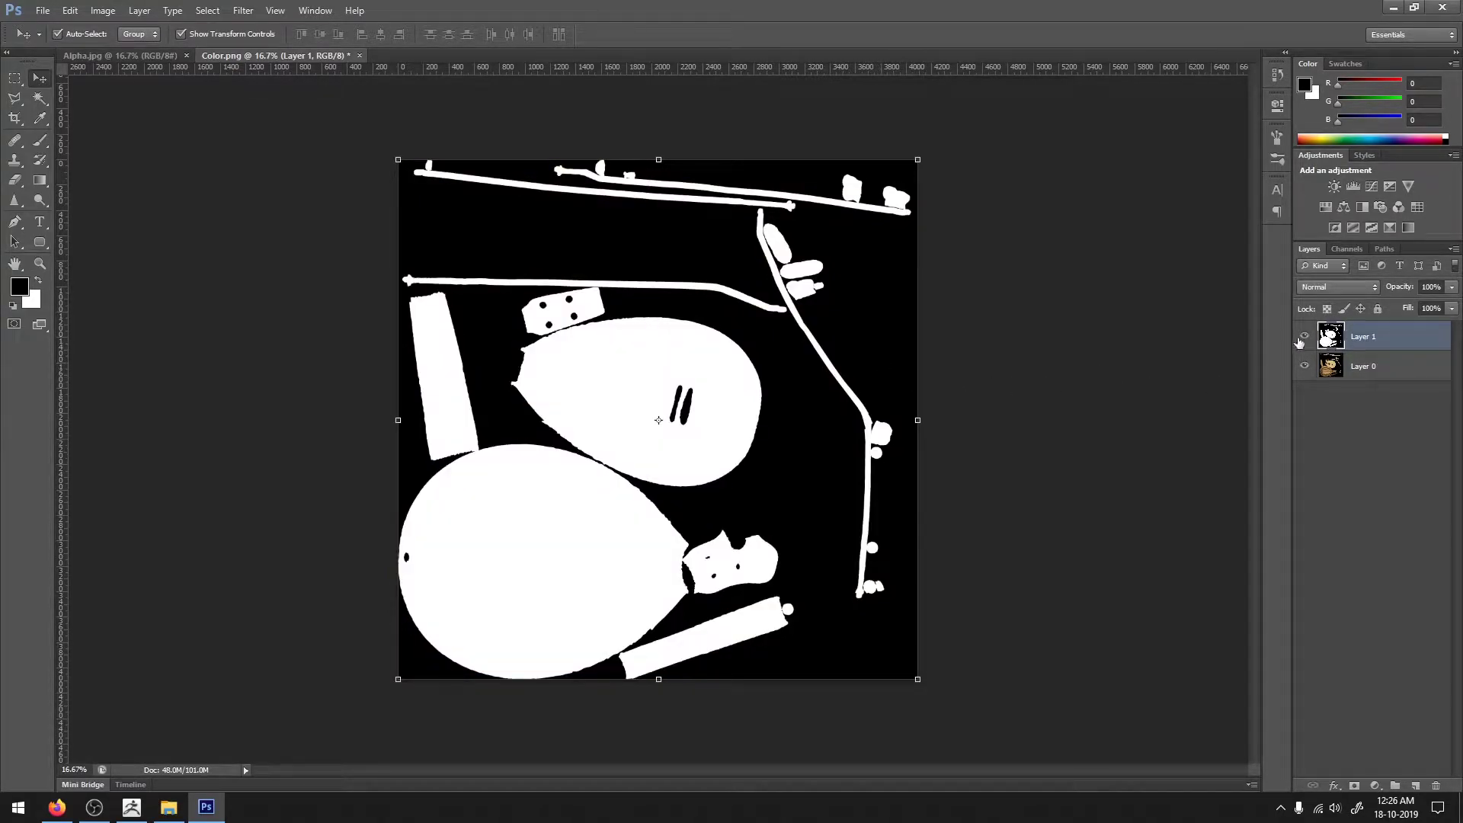
left_click(1303, 336)
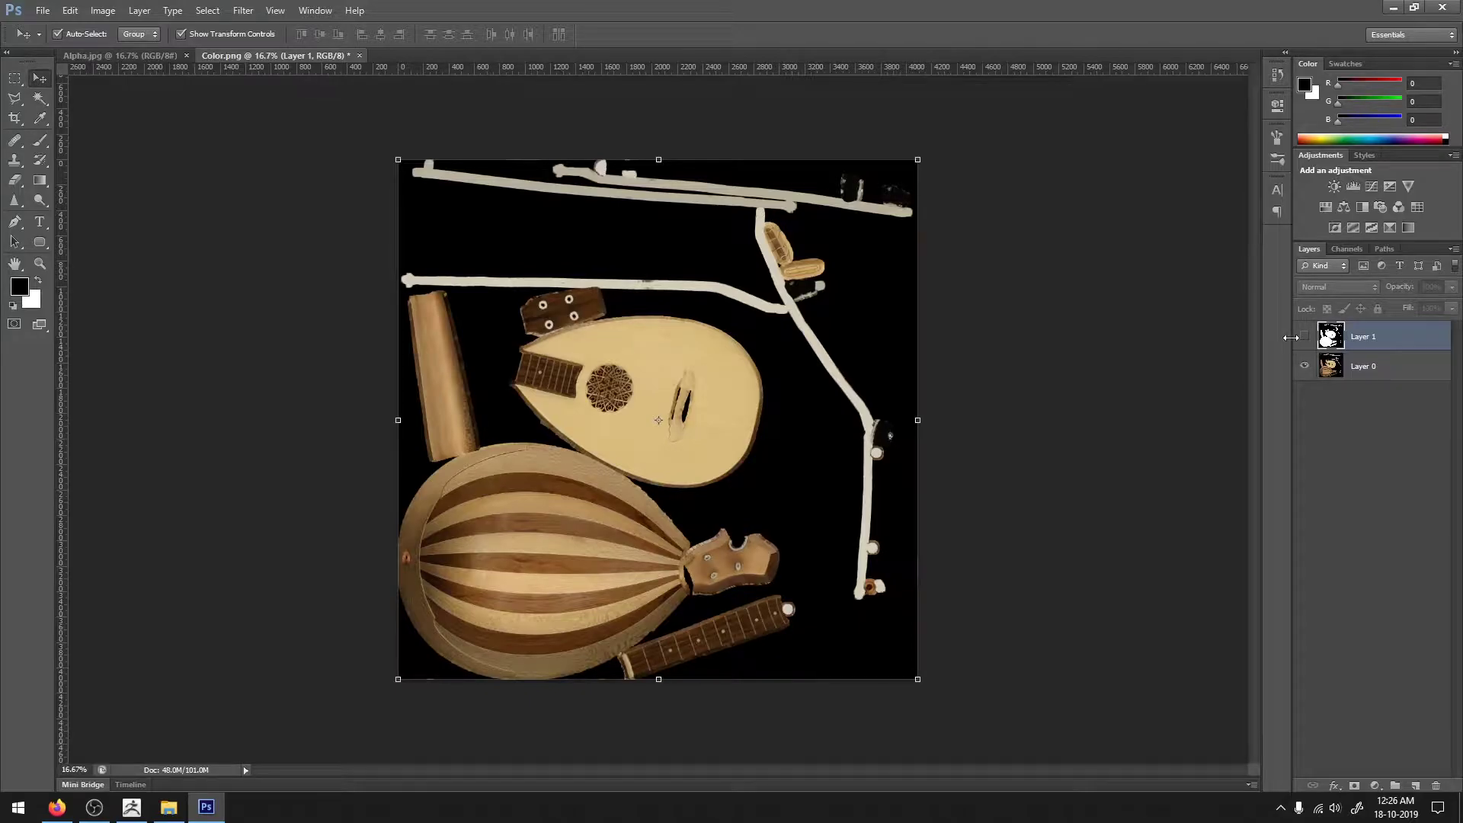
left_click(1305, 340)
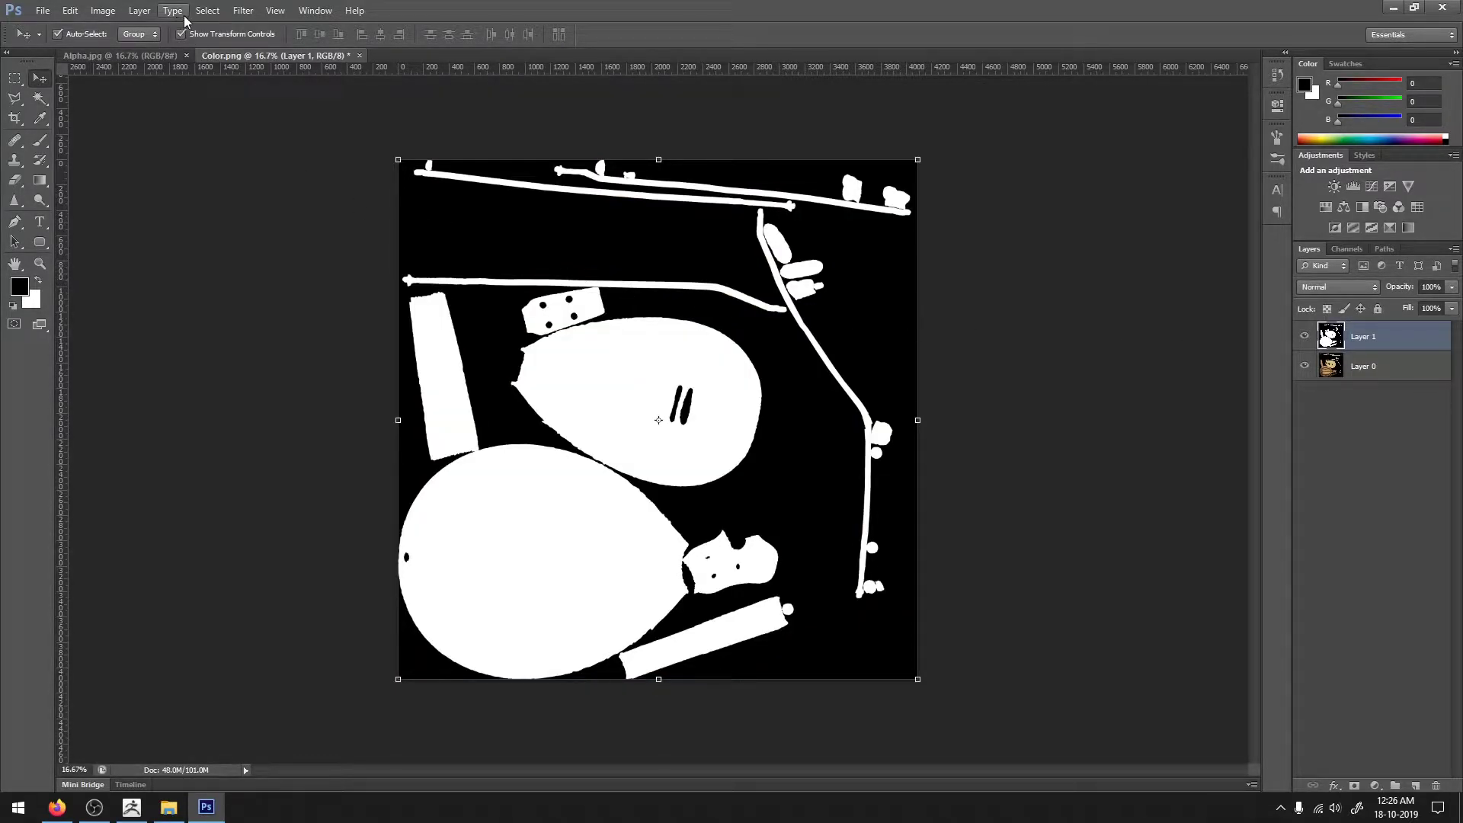
left_click(207, 10)
Select the mask's areas with Color Range and zoom in to inspect the edges
left_click(238, 144)
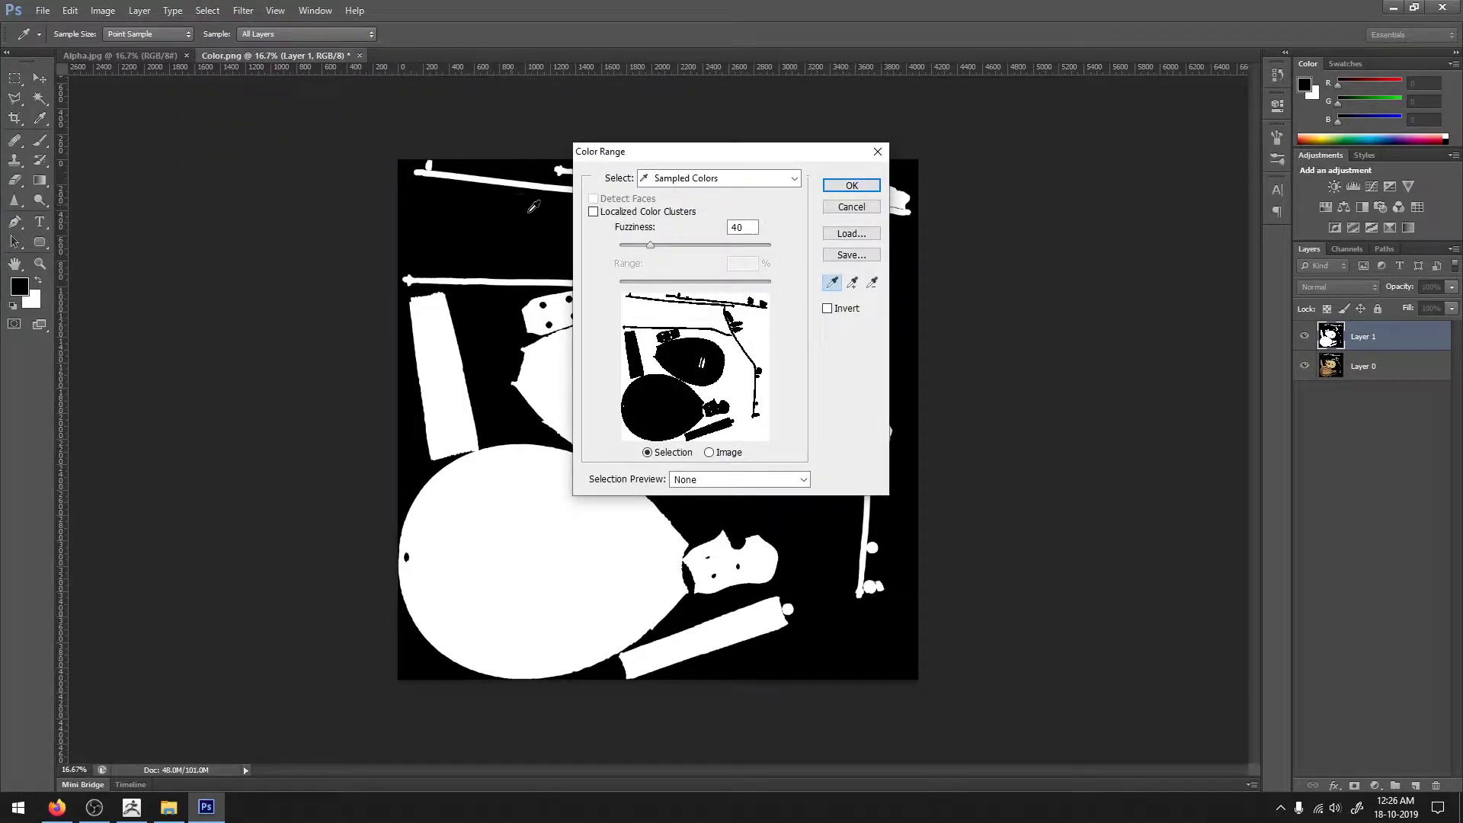
left_click(861, 187)
key("z")
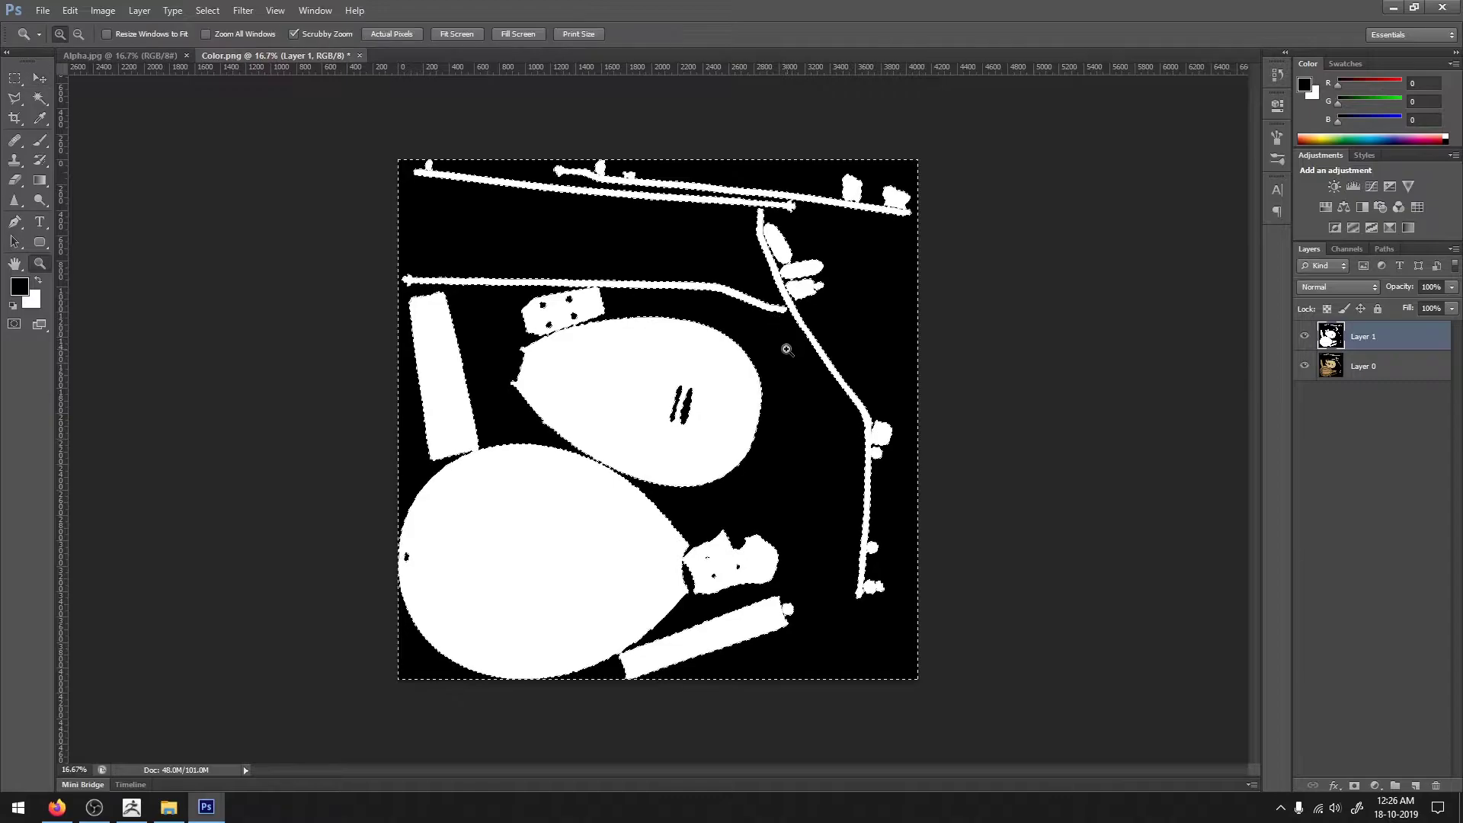
mouse_move(793, 282)
left_mouse_down()
mouse_move(932, 314)
mouse_move(907, 330)
mouse_move(924, 346)
mouse_move(894, 356)
mouse_move(783, 316)
mouse_move(784, 248)
mouse_move(702, 236)
mouse_move(699, 223)
left_mouse_up()
key("v")
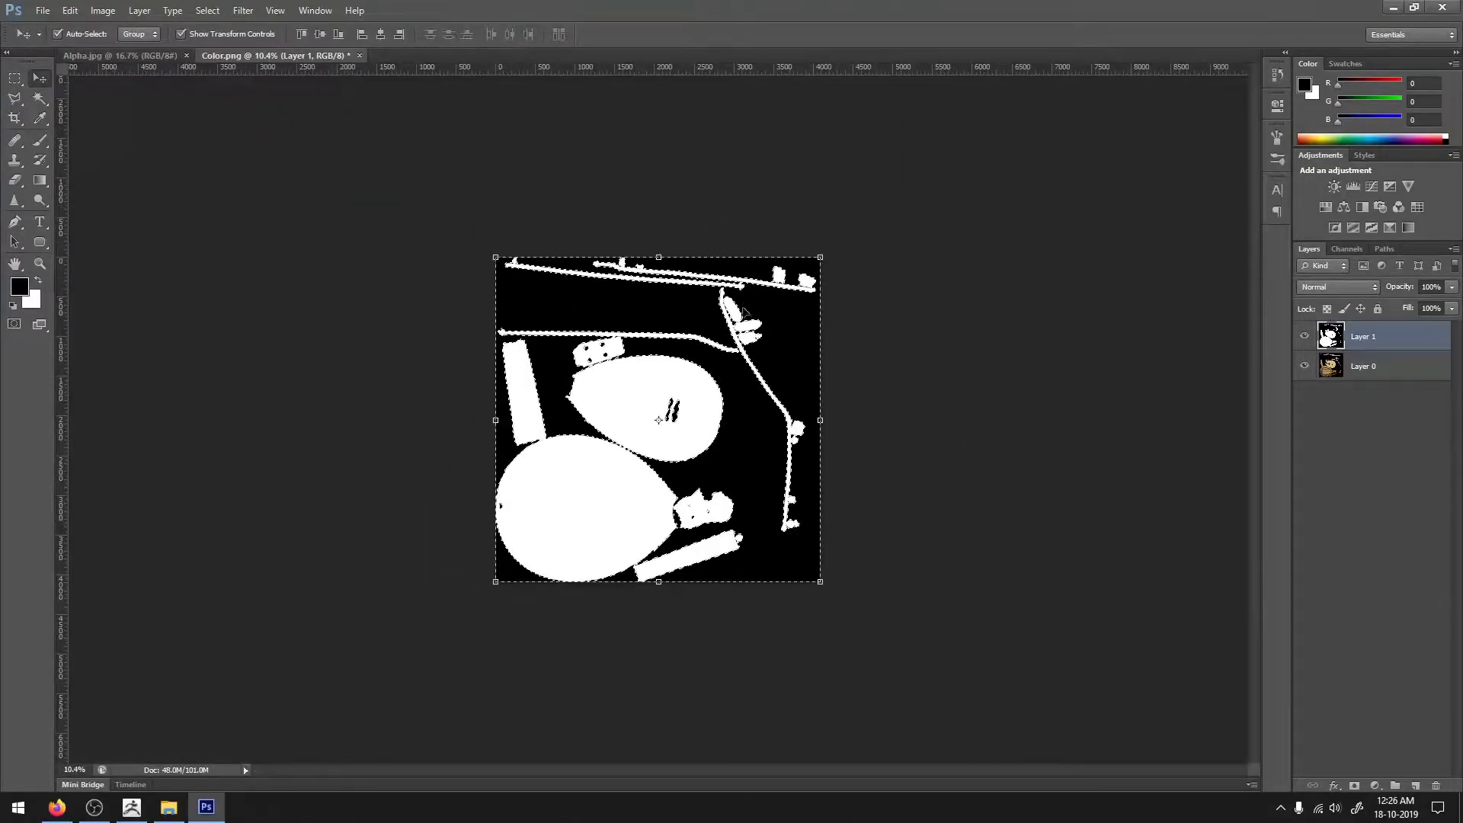
Invert the selection to grab the UV islands, then make Layer 0 active
key("m")
right_click(747, 357)
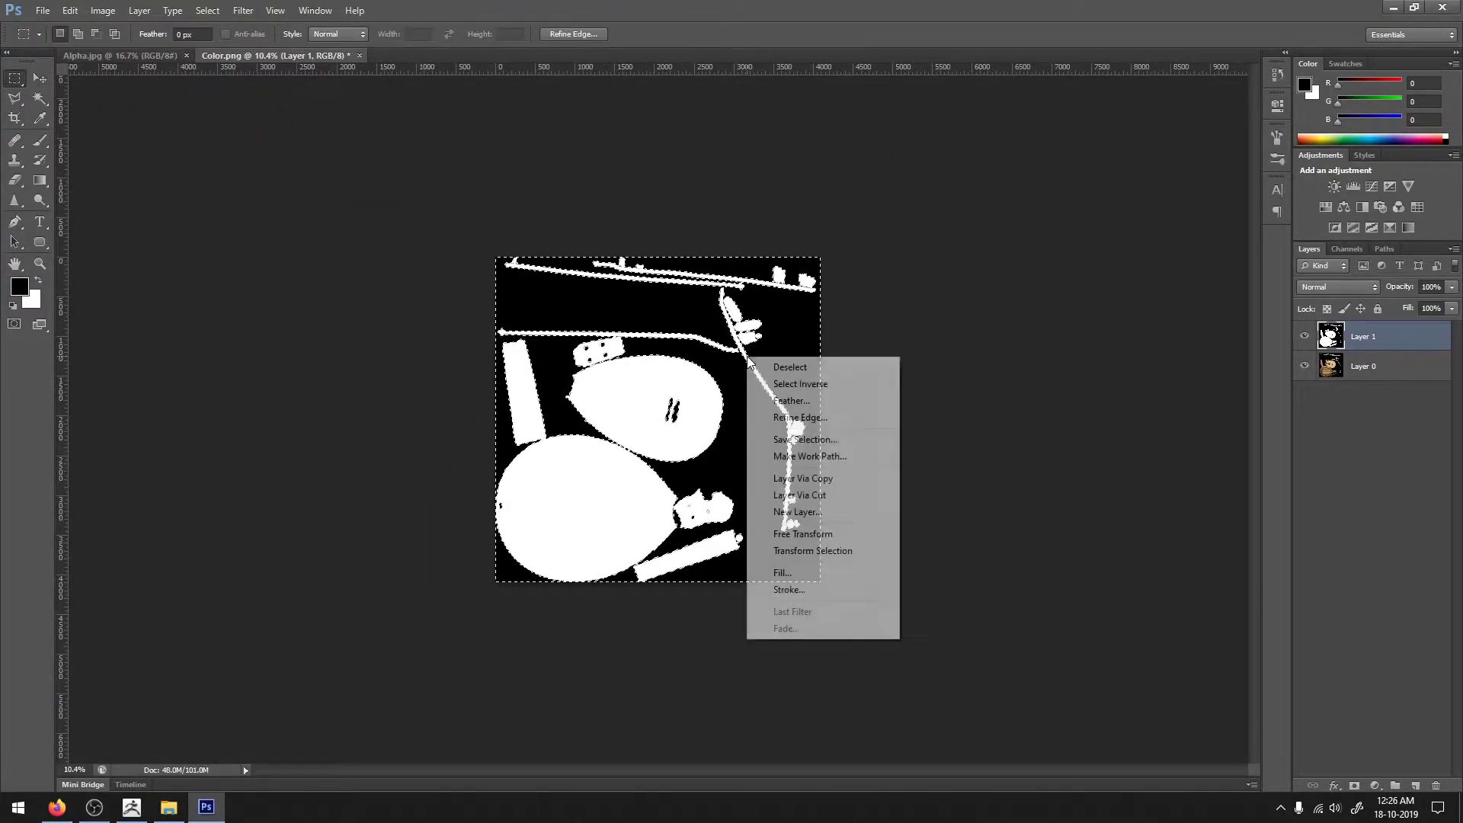
left_click(780, 384)
key("z")
mouse_move(725, 349)
left_mouse_down()
mouse_move(903, 364)
mouse_move(762, 344)
mouse_move(757, 326)
mouse_move(862, 326)
mouse_move(627, 294)
mouse_move(671, 297)
left_mouse_up()
key("m")
key("z")
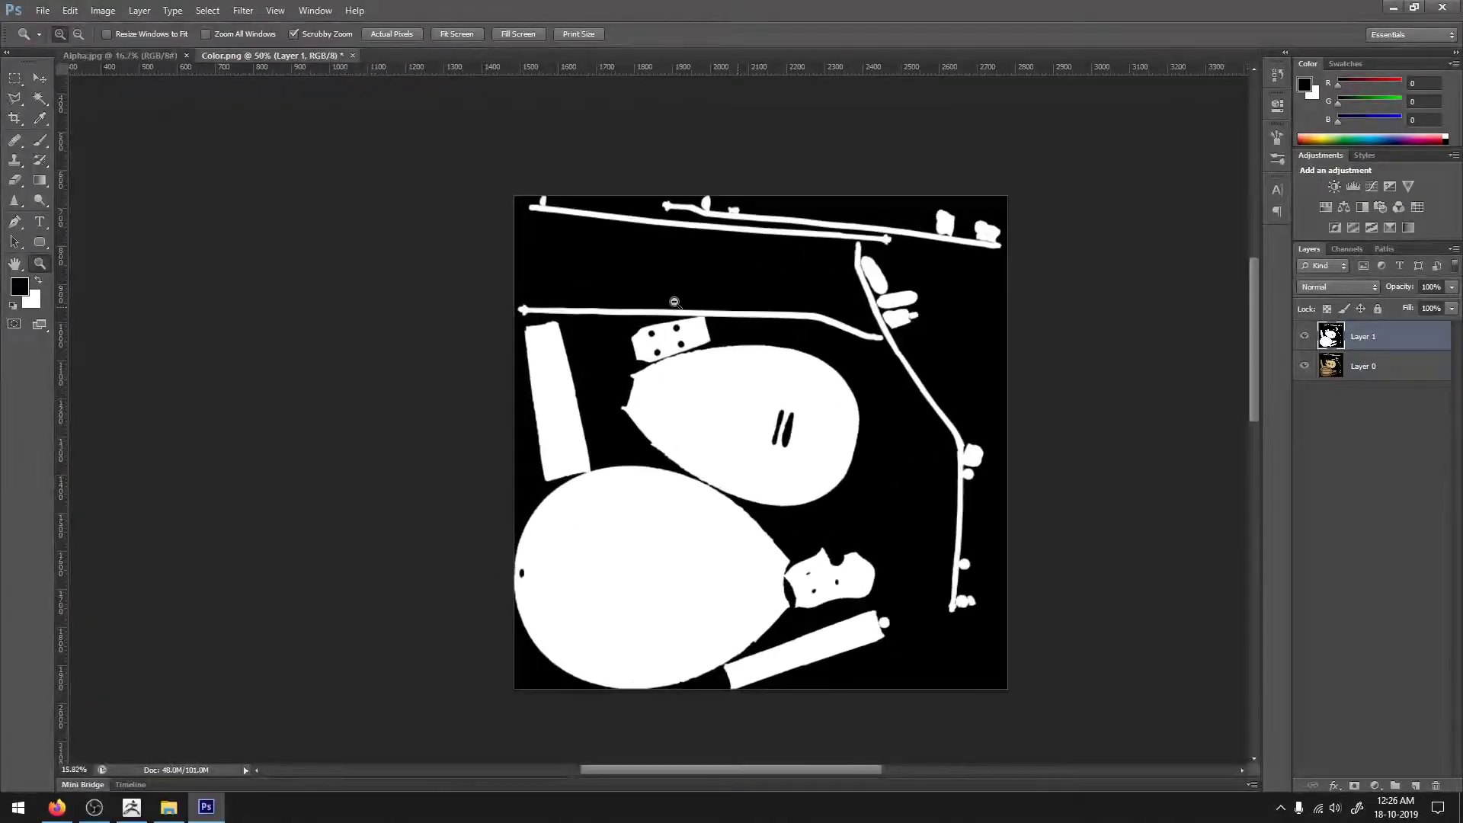
key("m")
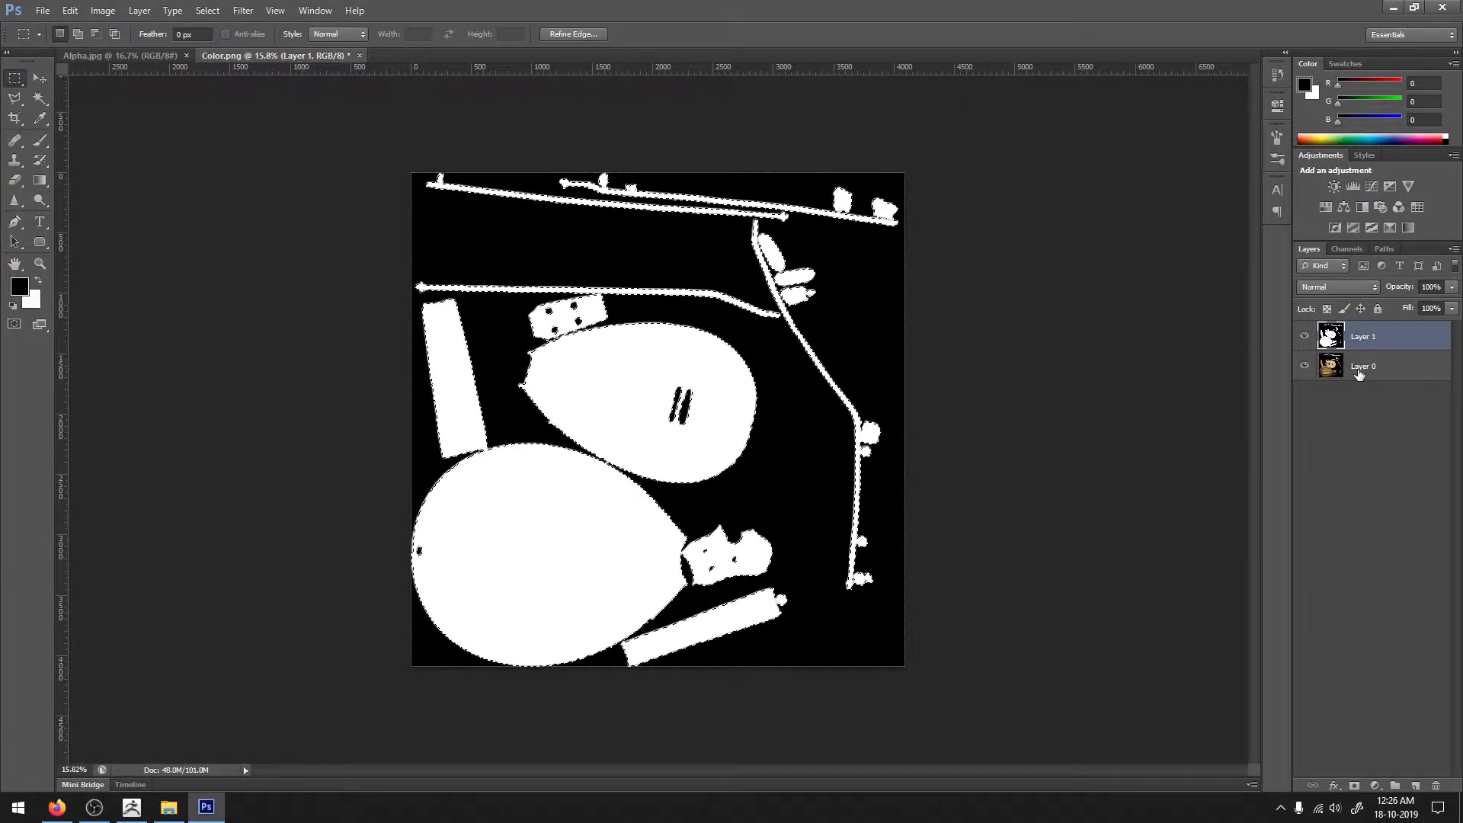
left_click(1359, 374)
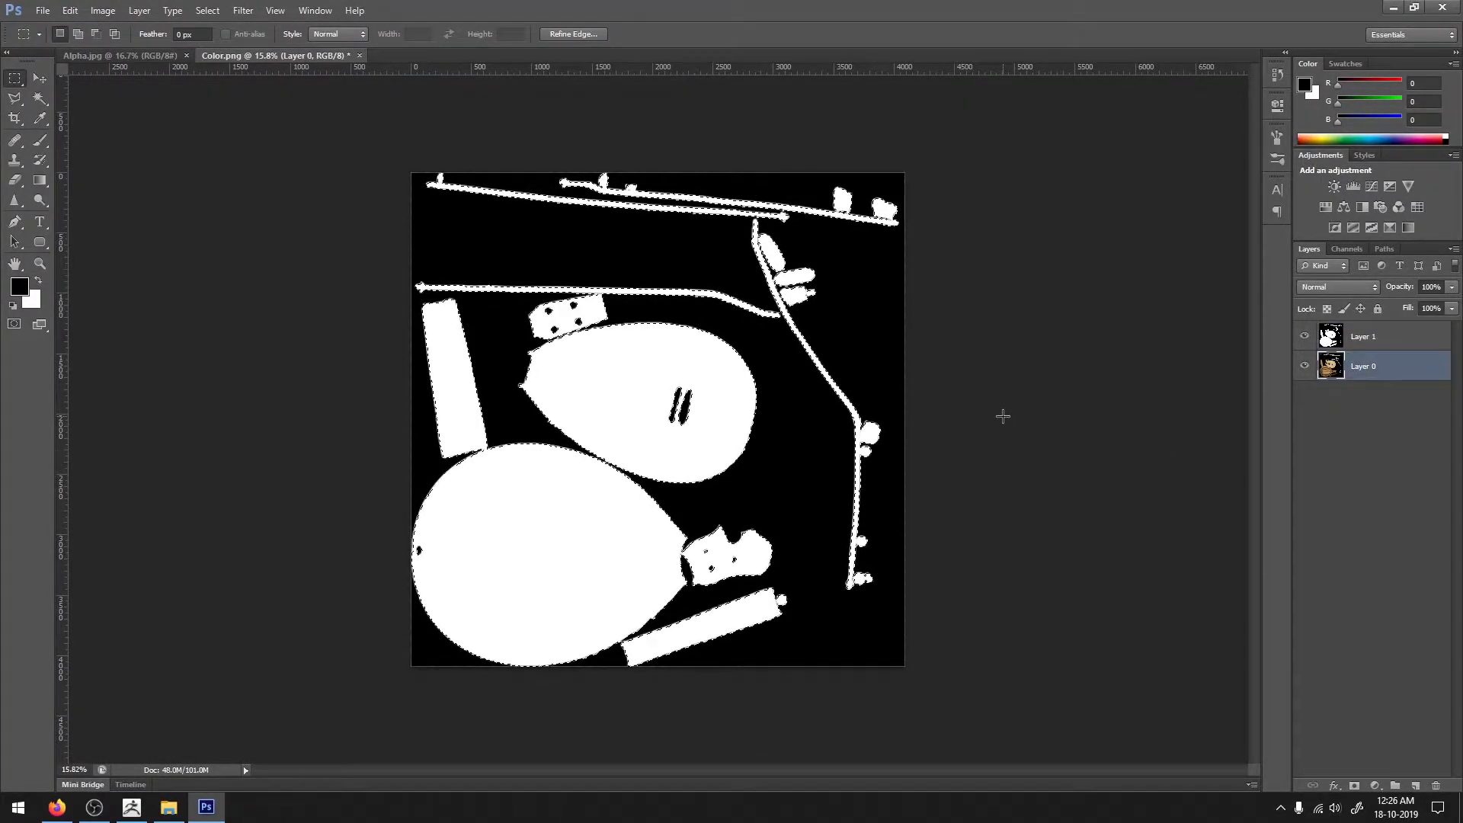
left_click(1305, 338)
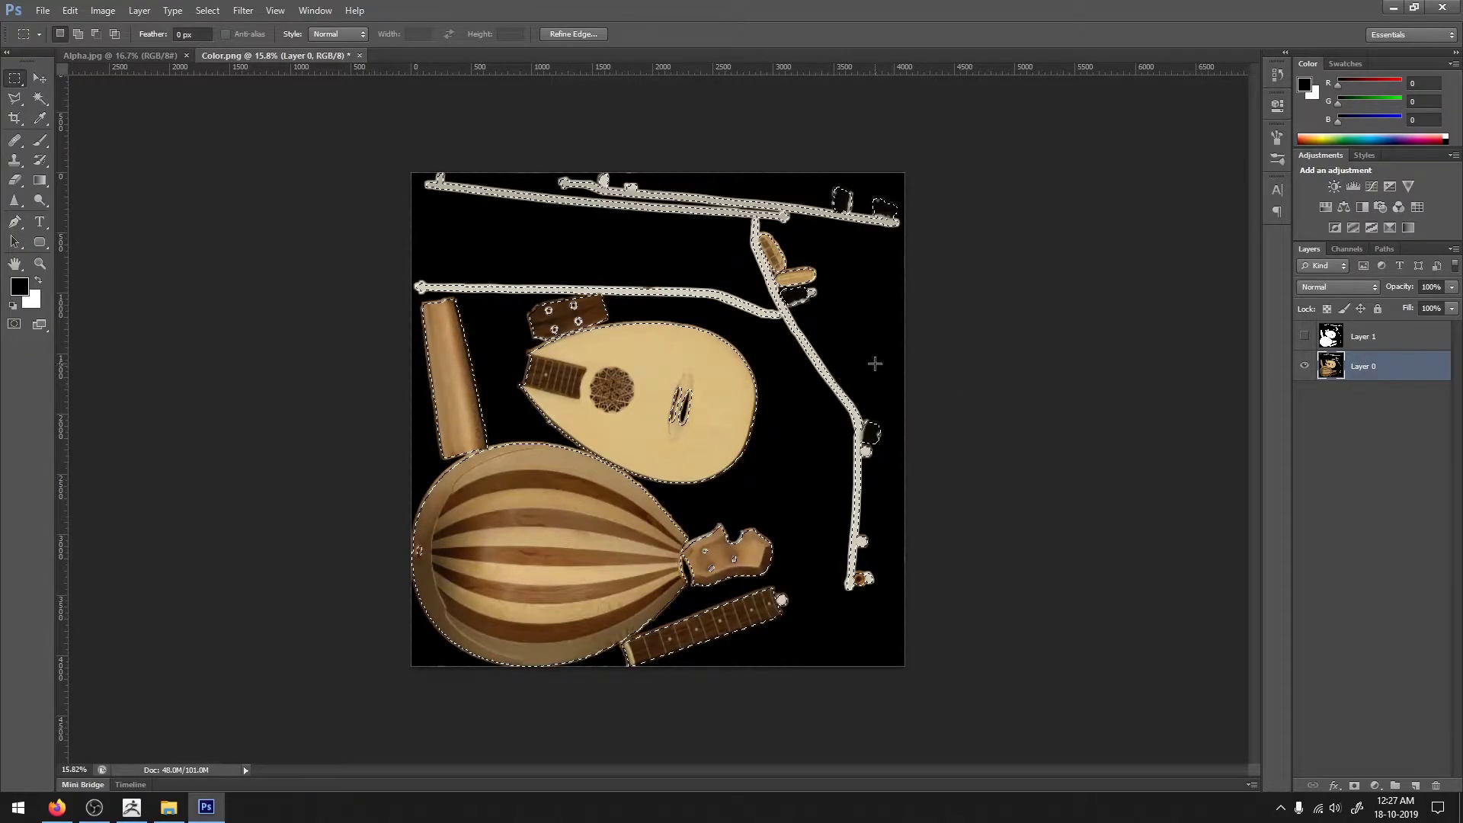
key("z")
left_click(817, 324)
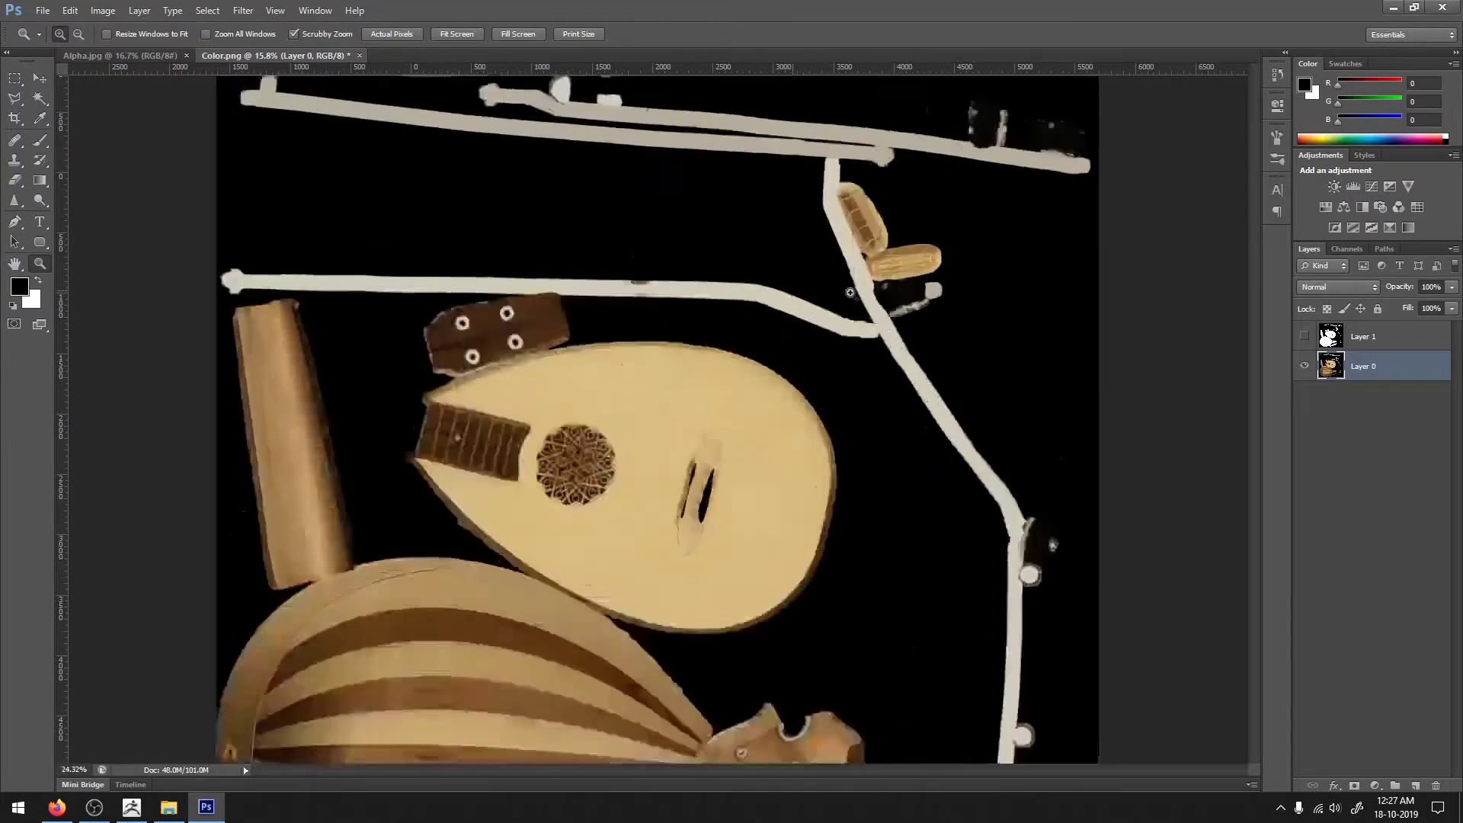
mouse_move(817, 324)
left_mouse_down()
mouse_move(448, 370)
mouse_move(614, 337)
mouse_move(457, 294)
mouse_move(816, 488)
mouse_move(421, 398)
mouse_move(493, 405)
left_mouse_up()
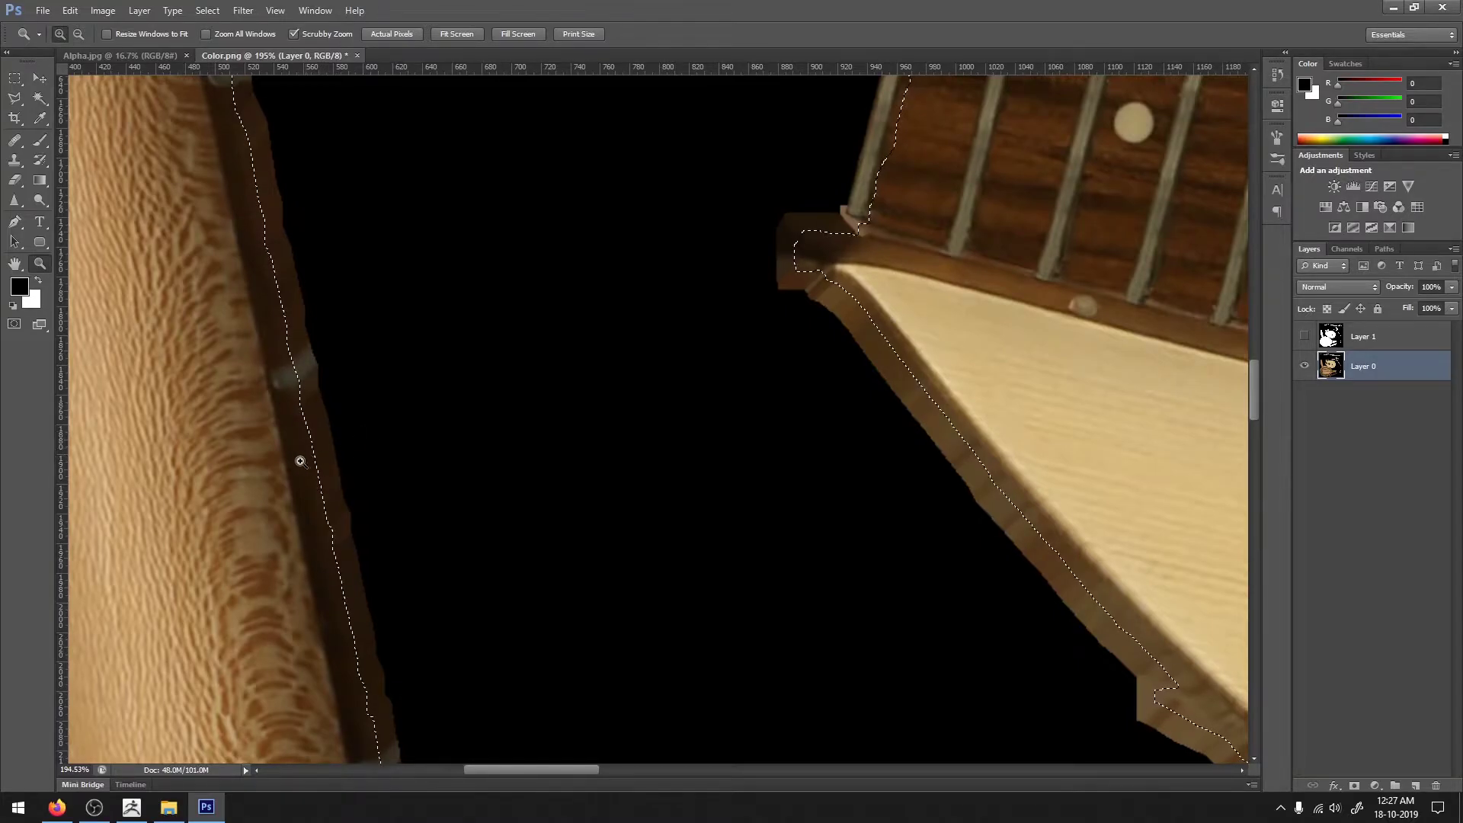
mouse_move(335, 441)
left_mouse_down()
mouse_move(457, 434)
mouse_move(386, 434)
mouse_move(409, 441)
mouse_move(483, 391)
mouse_move(510, 394)
left_mouse_up()
key("m")
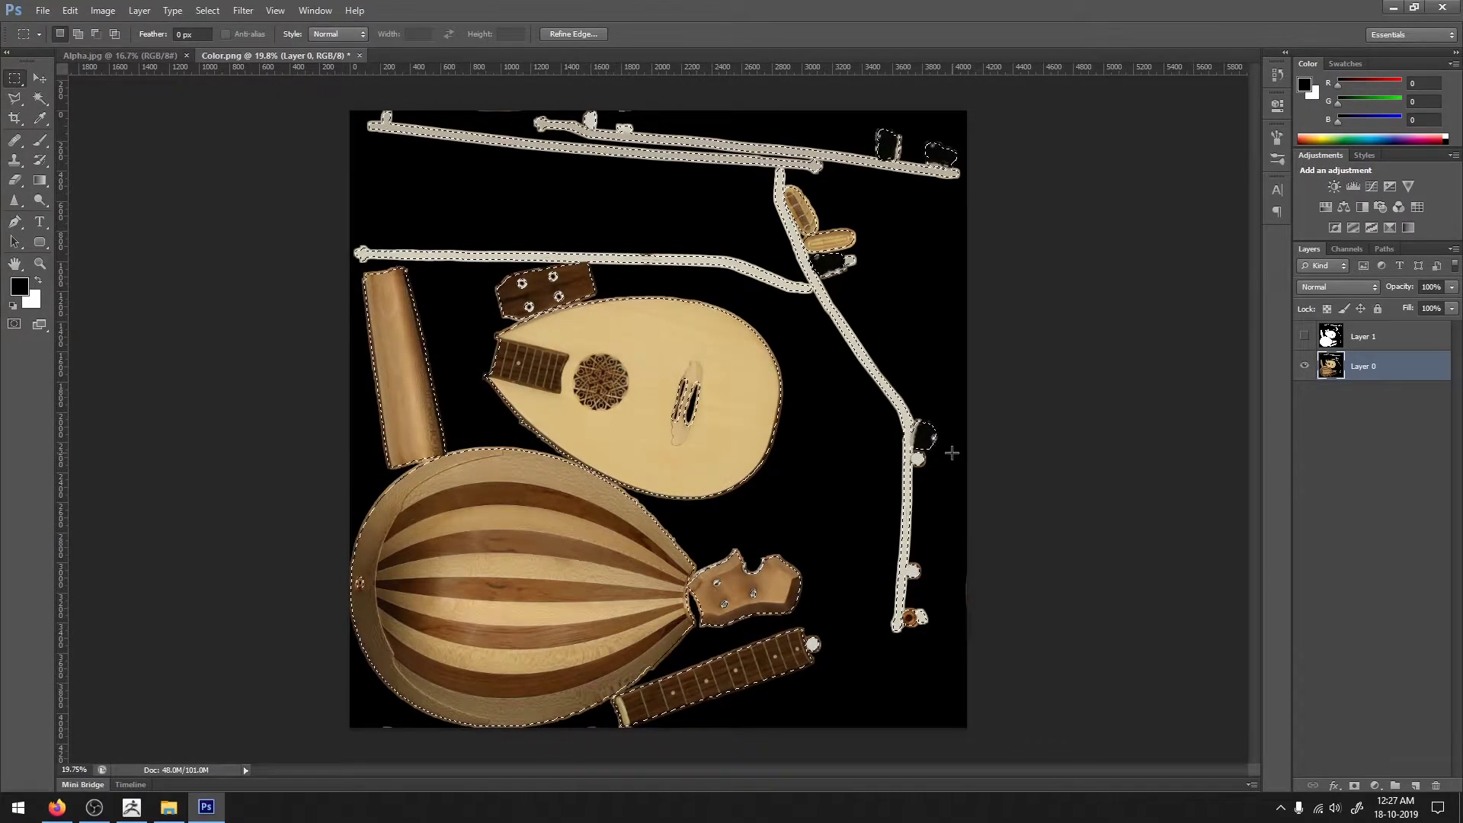
key("ctrl+d")
key("z")
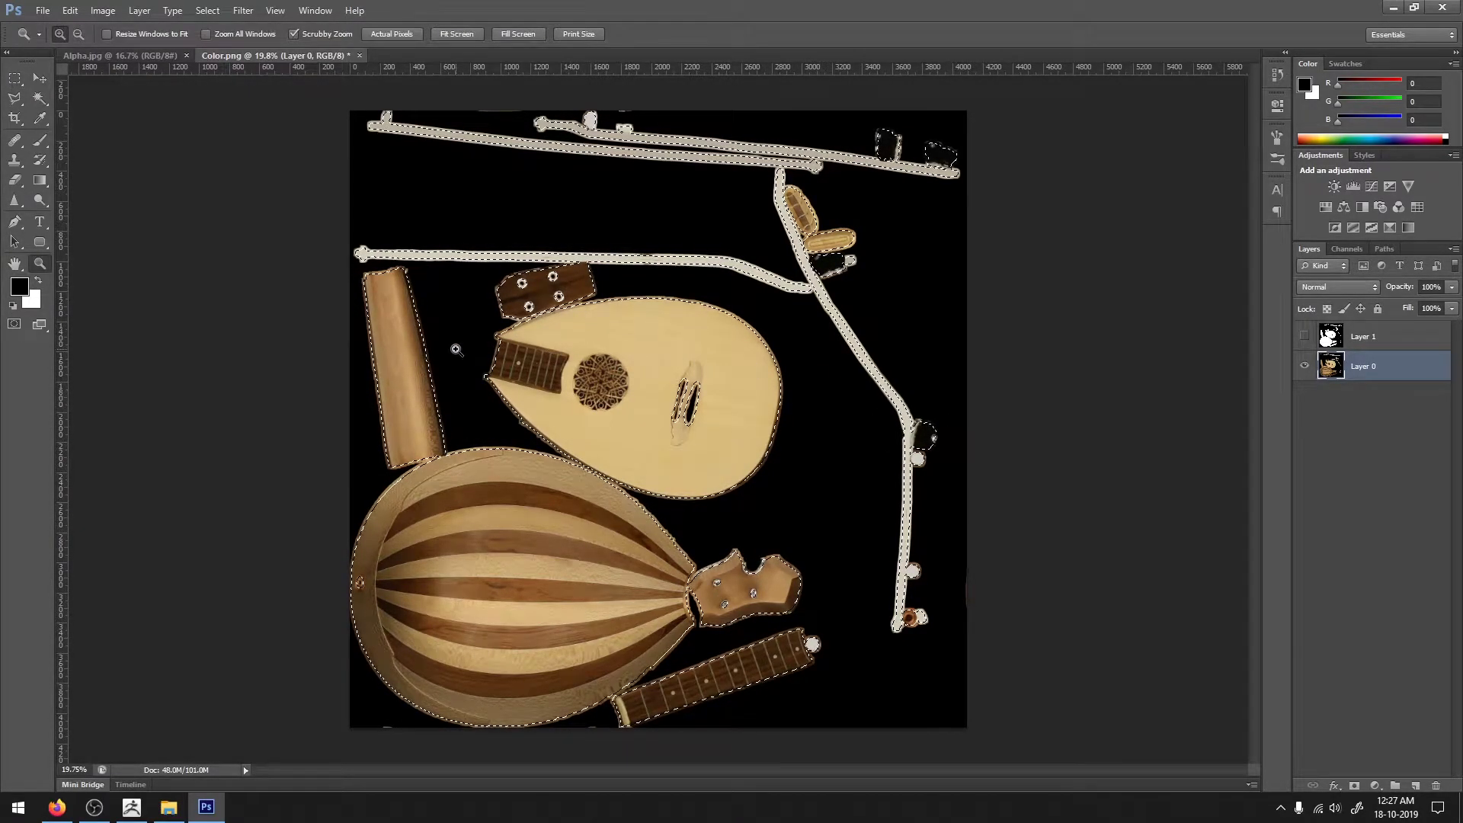
mouse_move(396, 335)
left_mouse_down()
mouse_move(724, 381)
mouse_move(734, 421)
left_mouse_up()
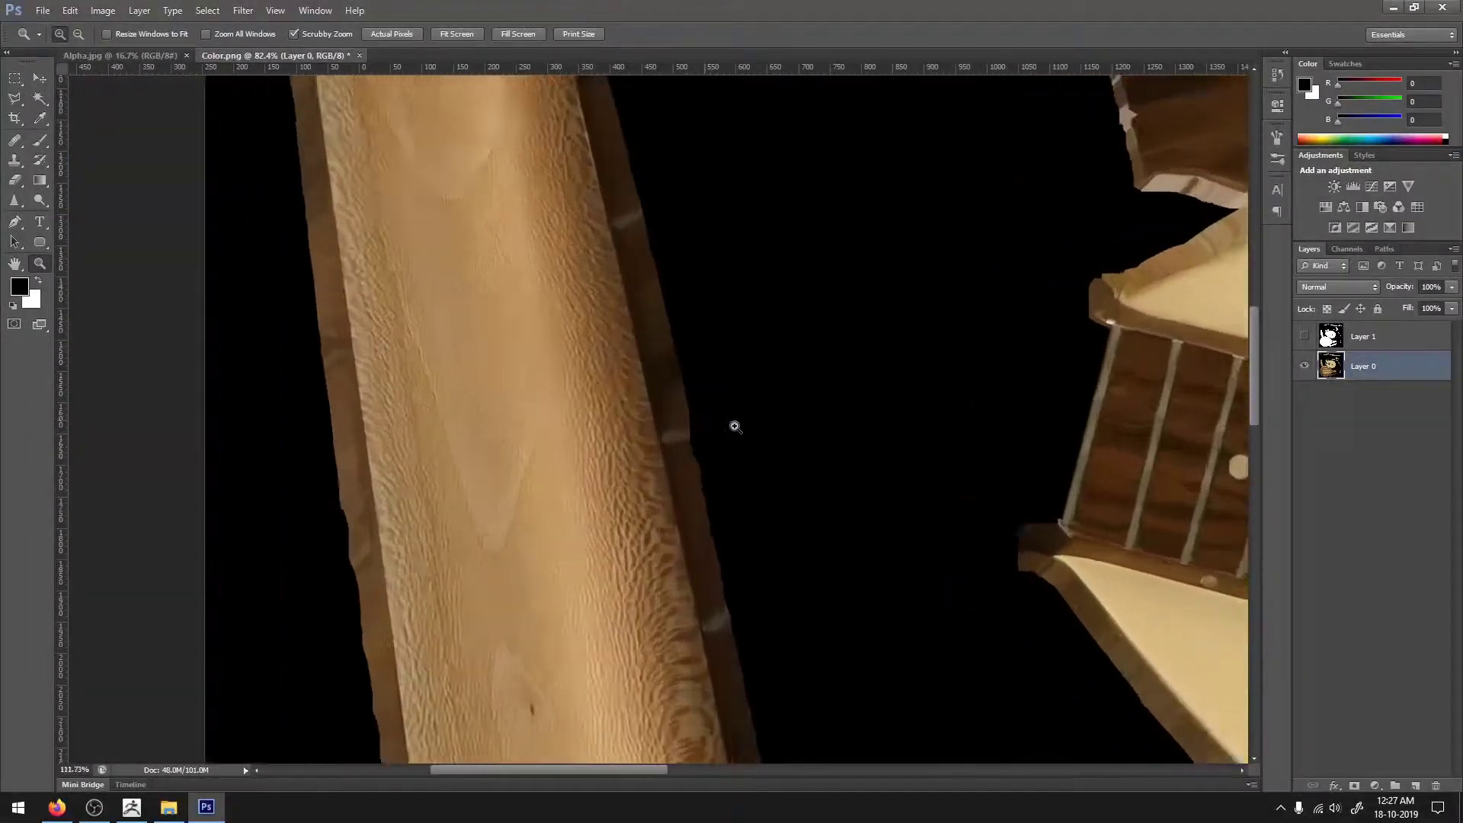
key("m")
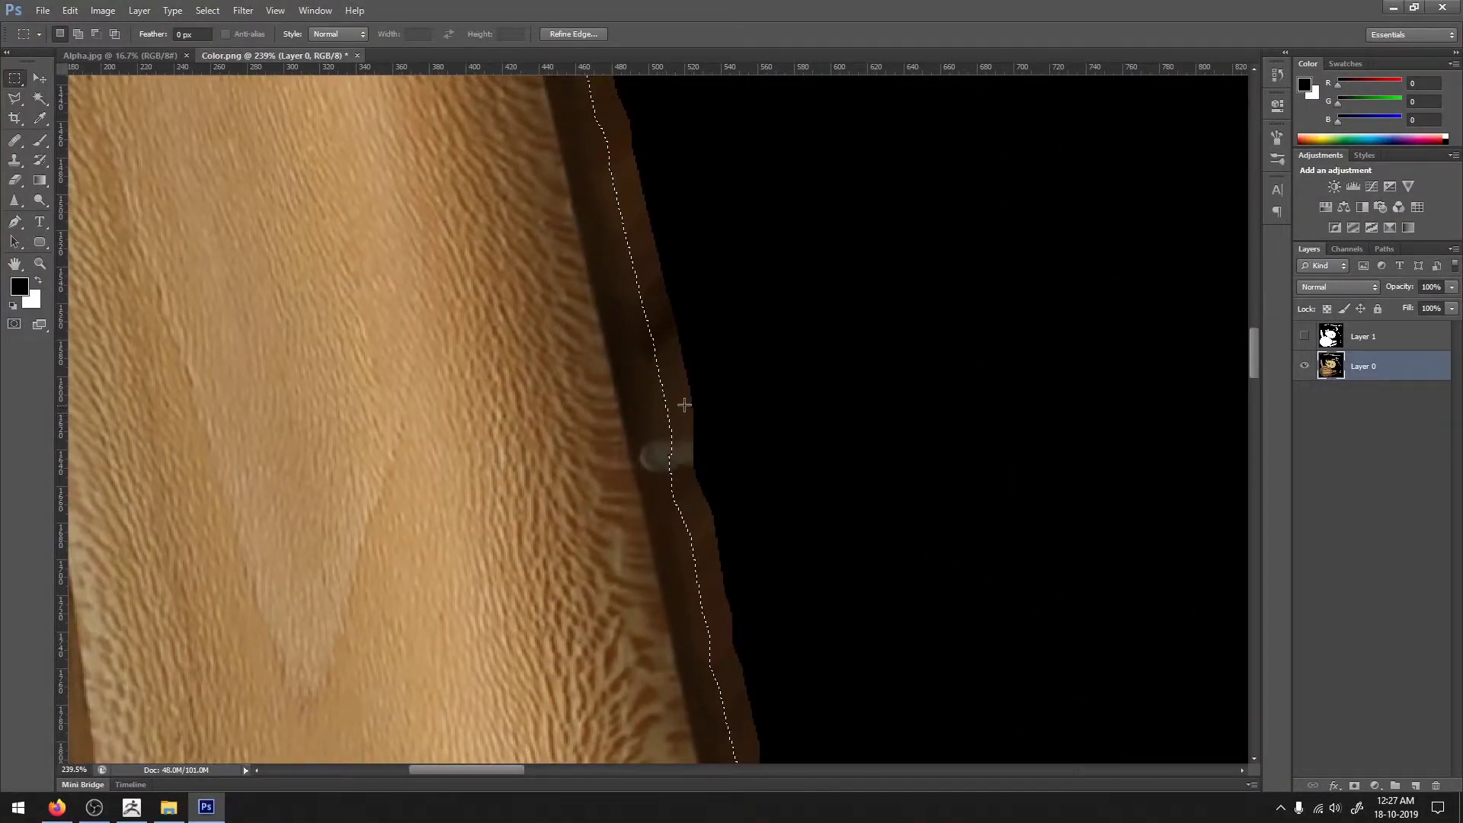
key("z")
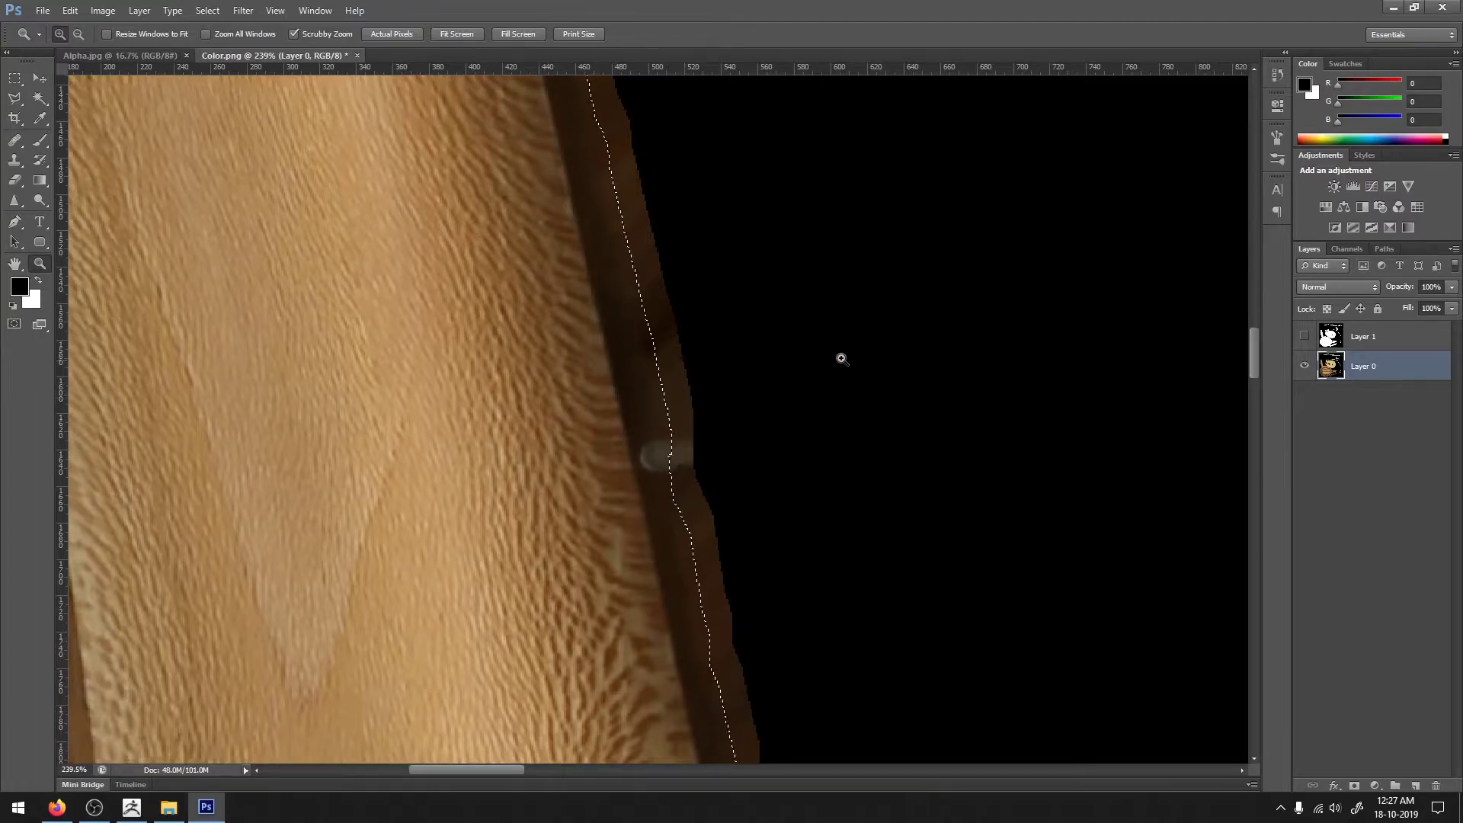
left_click_drag(818, 375, 924, 382, "alt")
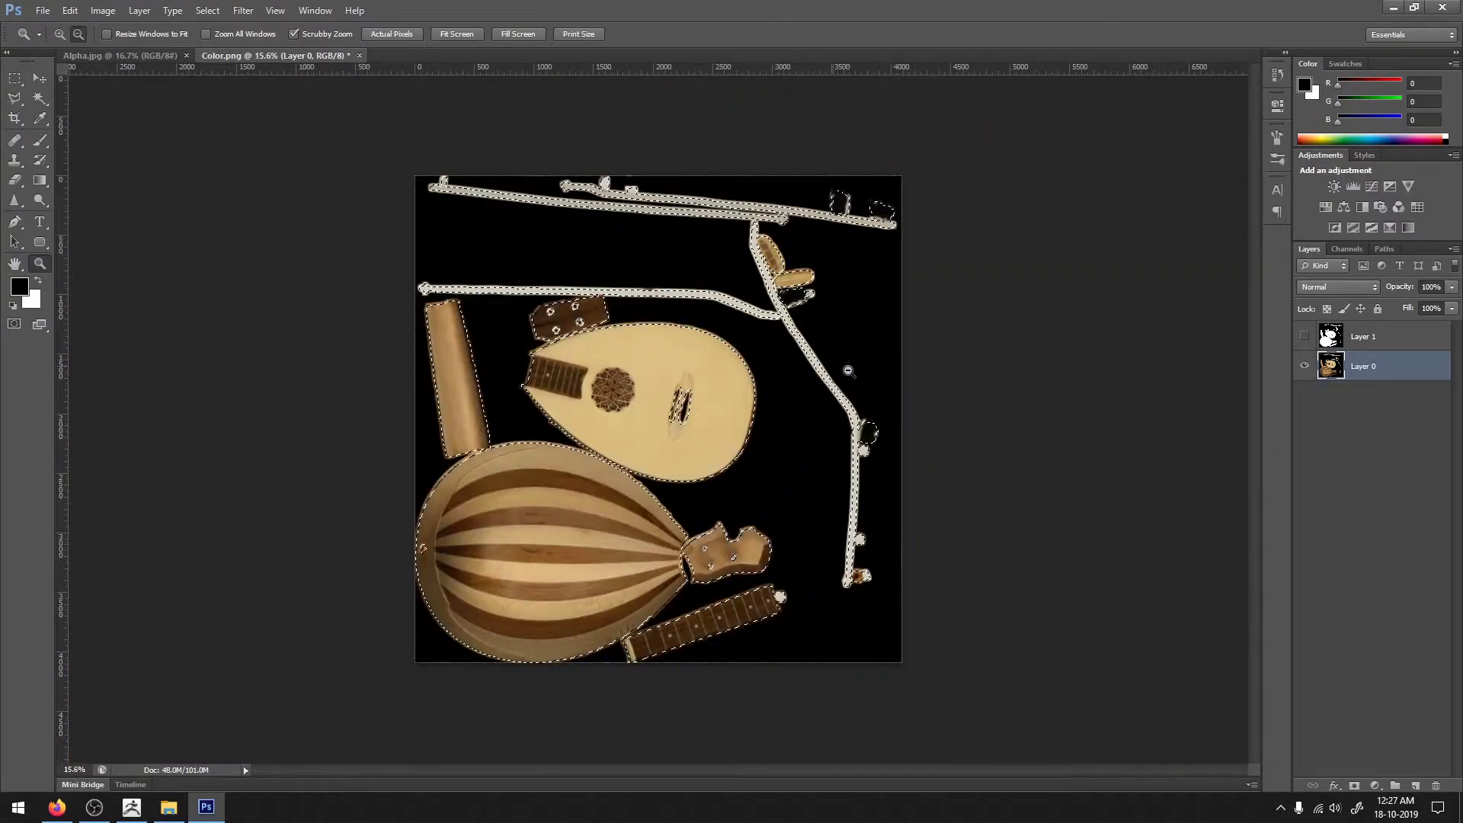
key("m")
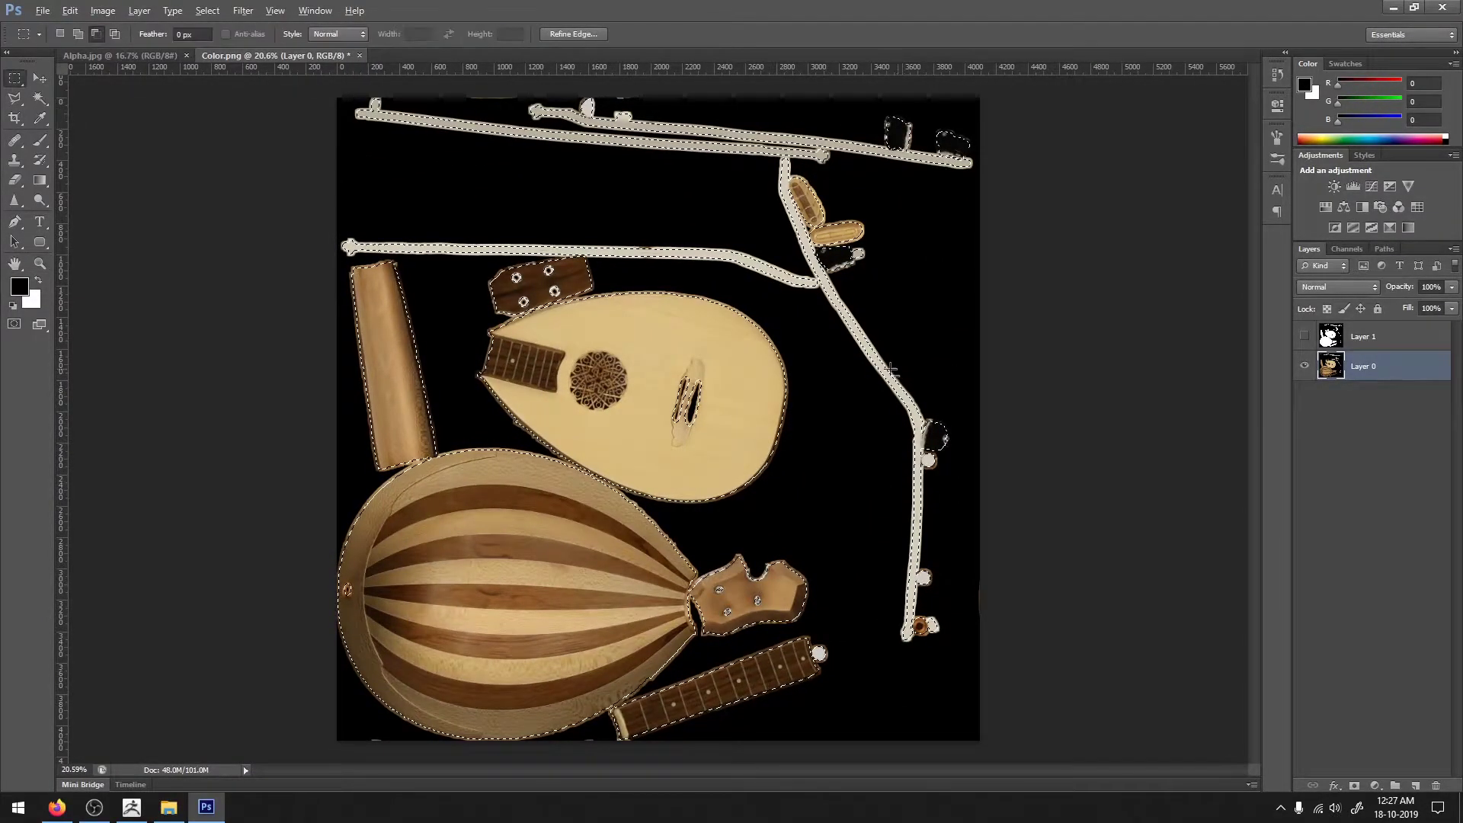